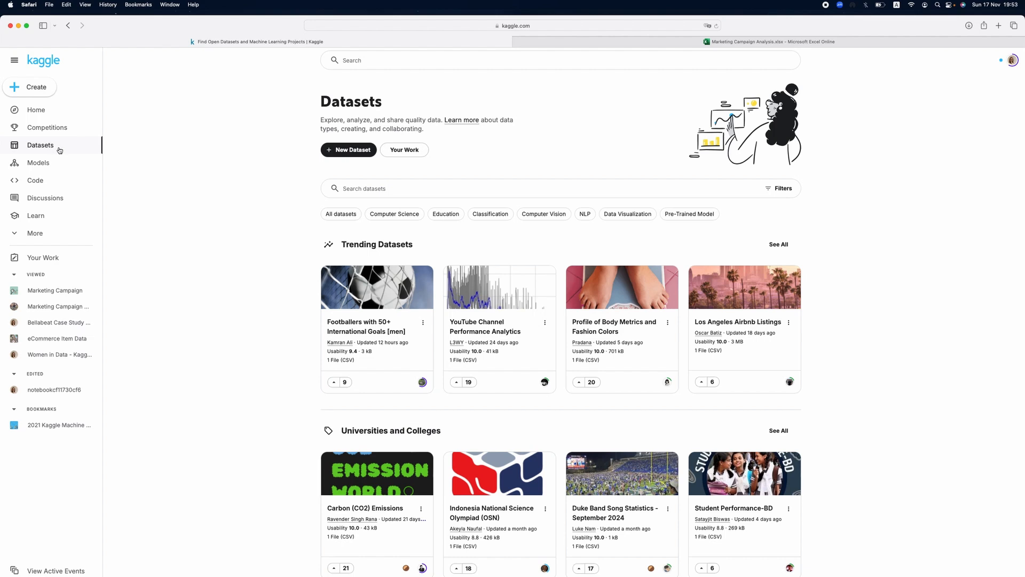
Search the Kaggle datasets for "marketing" and open the Marketing Campaign dataset.
click(436, 185)
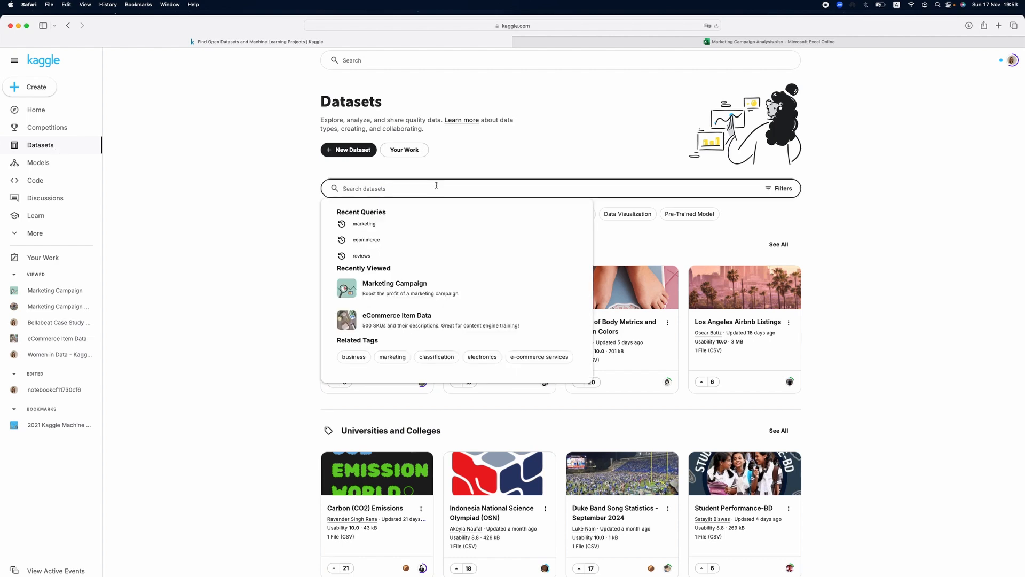
text(marketing)
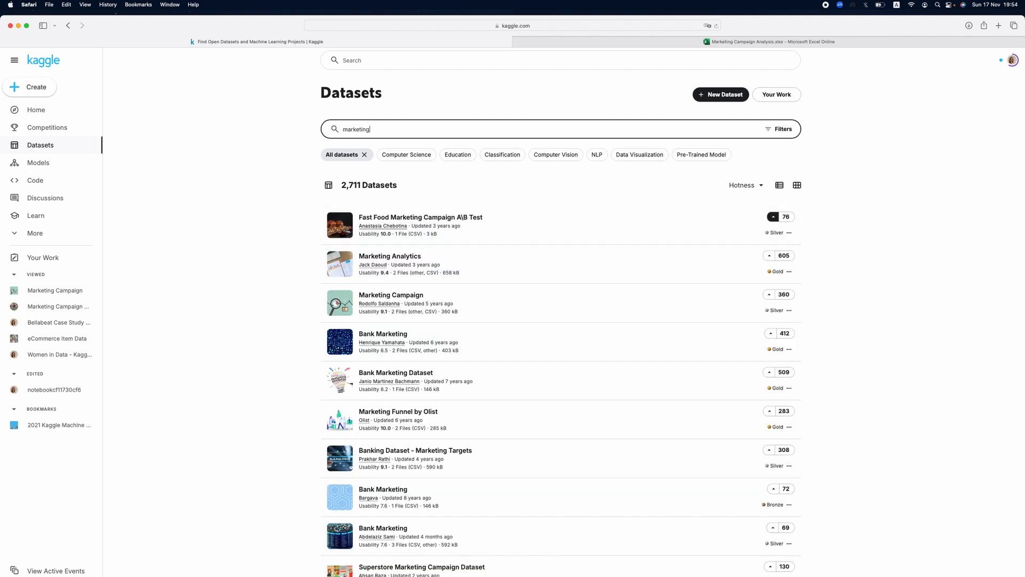
click(407, 296)
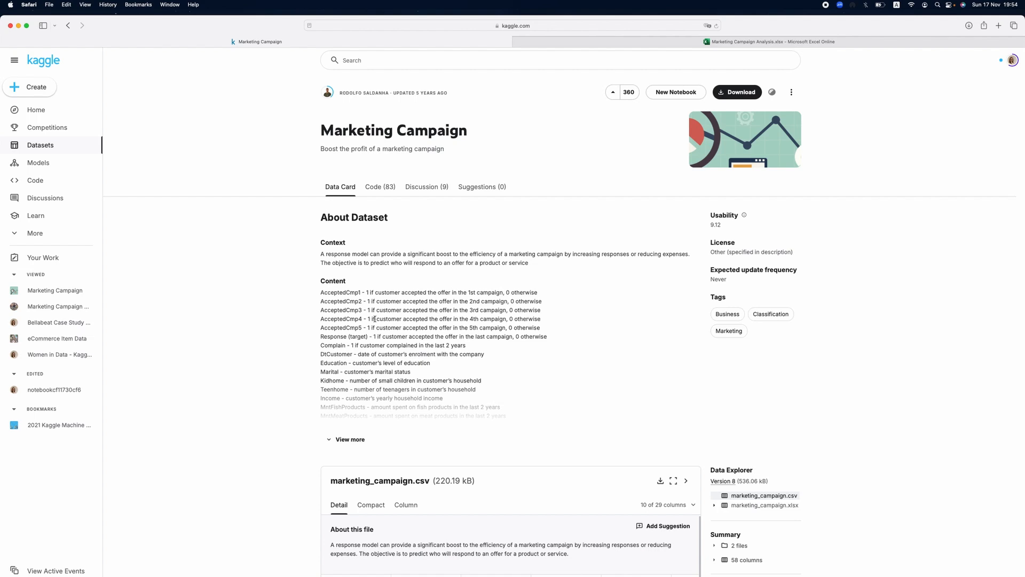
Expand the Marketing Campaign dataset description and examine its column definitions and the marketing_campaign.csv preview.
click(346, 439)
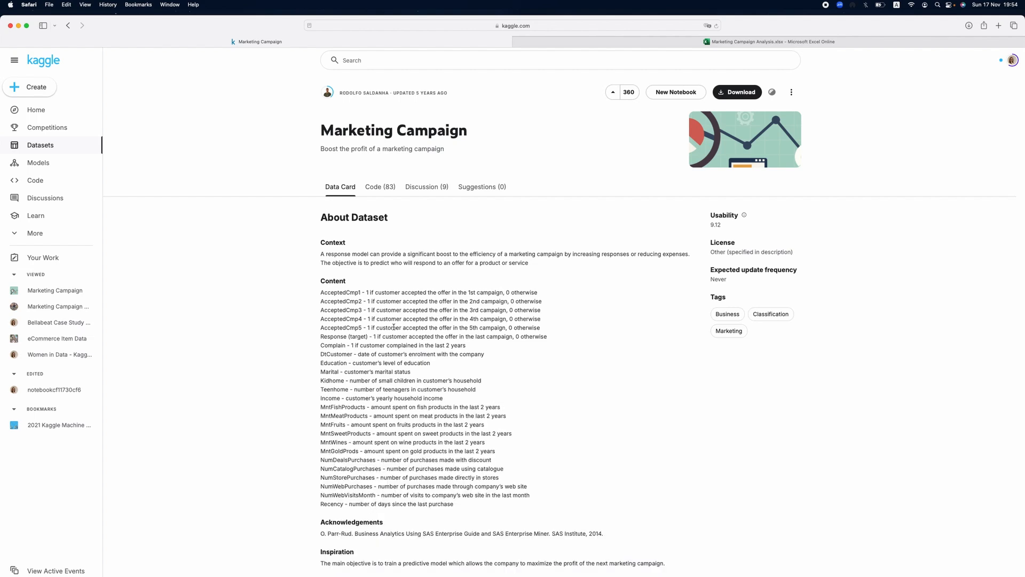
drag(388, 460, 495, 461)
drag(411, 472, 455, 469)
click(457, 486)
scroll(390, 466, down, 1)
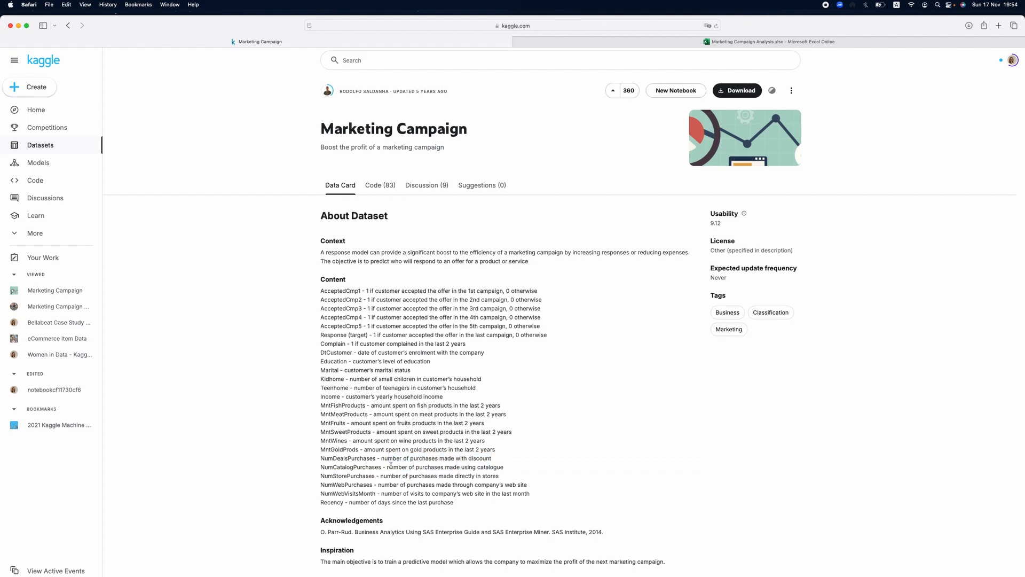
scroll(391, 466, down, 3)
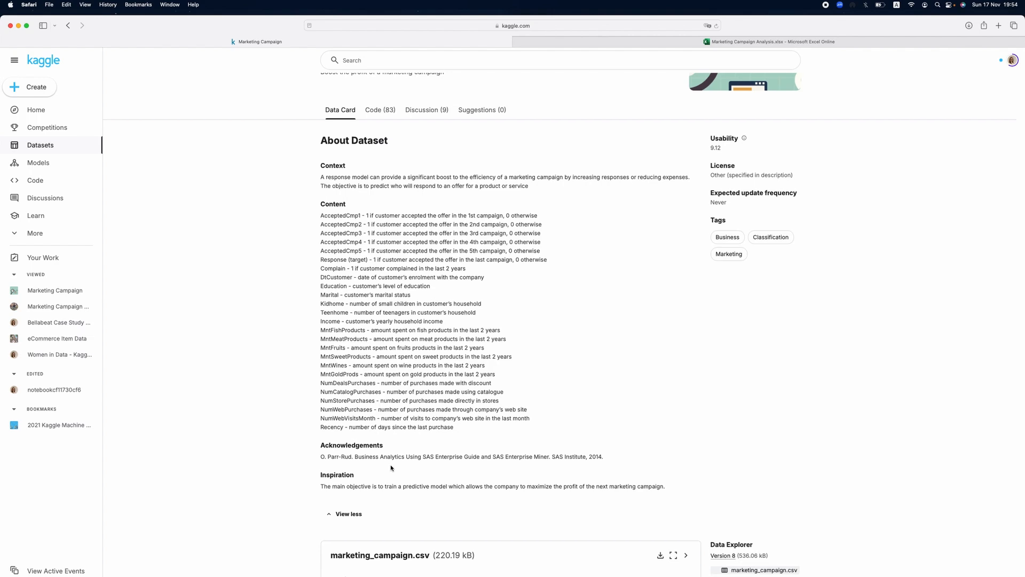
scroll(391, 468, down, 1)
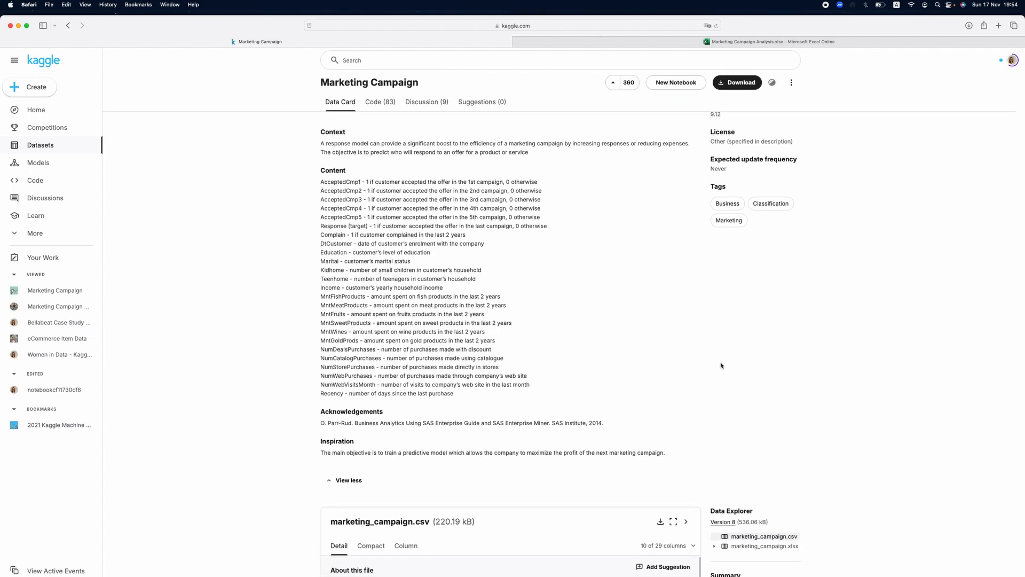
scroll(705, 381, up, 3)
scroll(703, 380, down, 10)
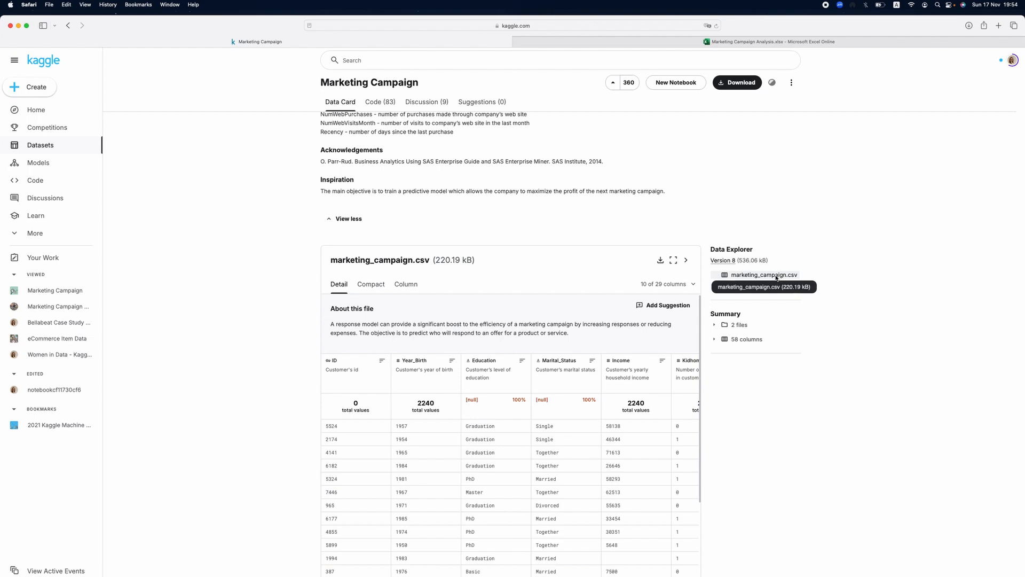
Download the Marketing Campaign dataset.
right_click(741, 278)
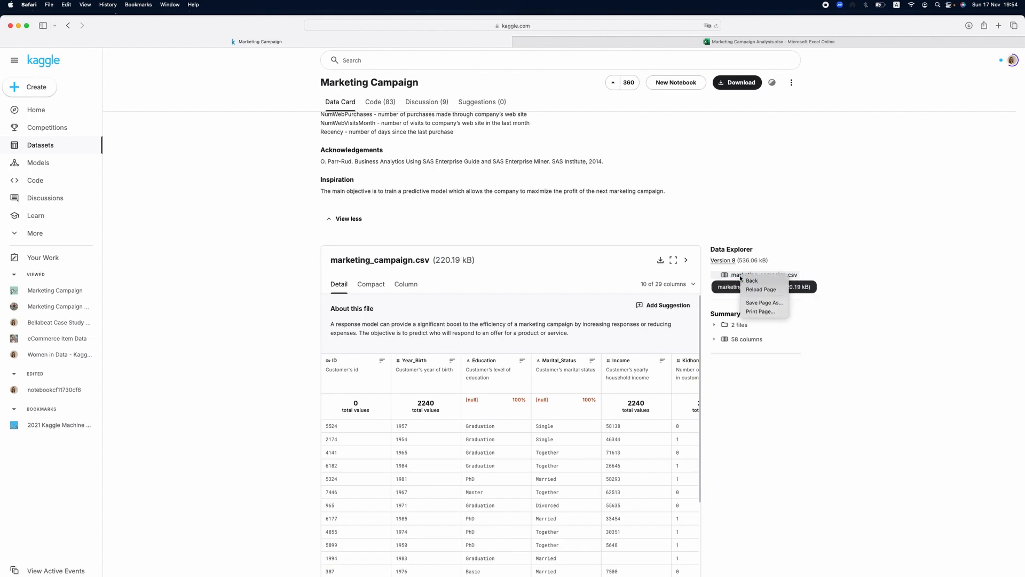
click(737, 275)
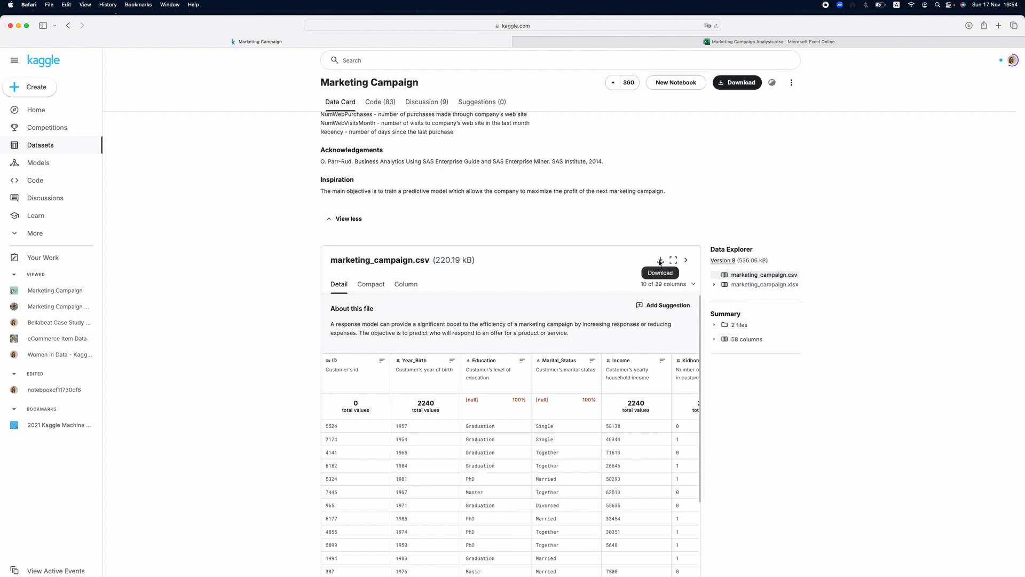
click(747, 82)
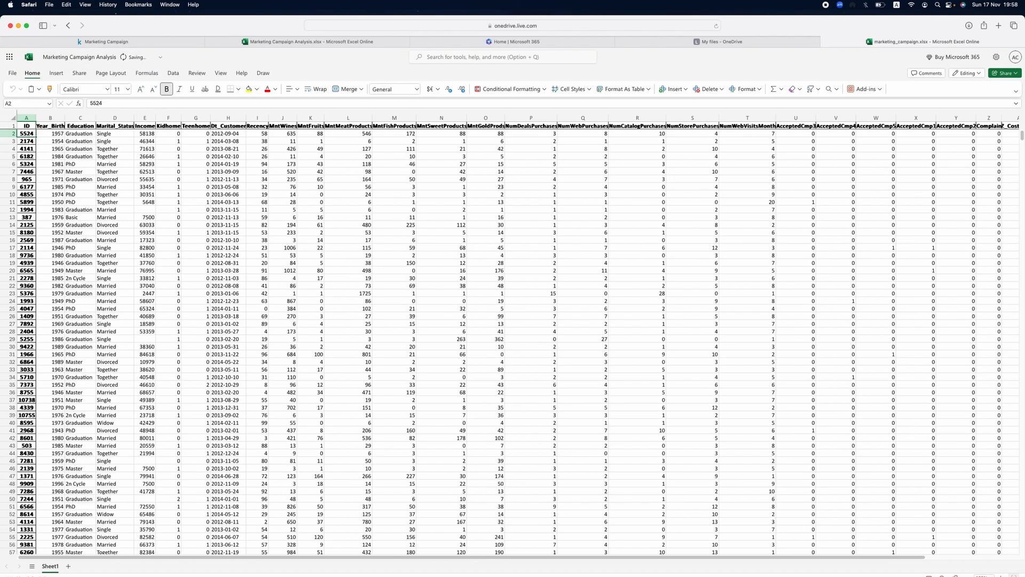
Rename Sheet1 as Data, and remove the bold formatting from the header row and the ID column.
right_click(60, 564)
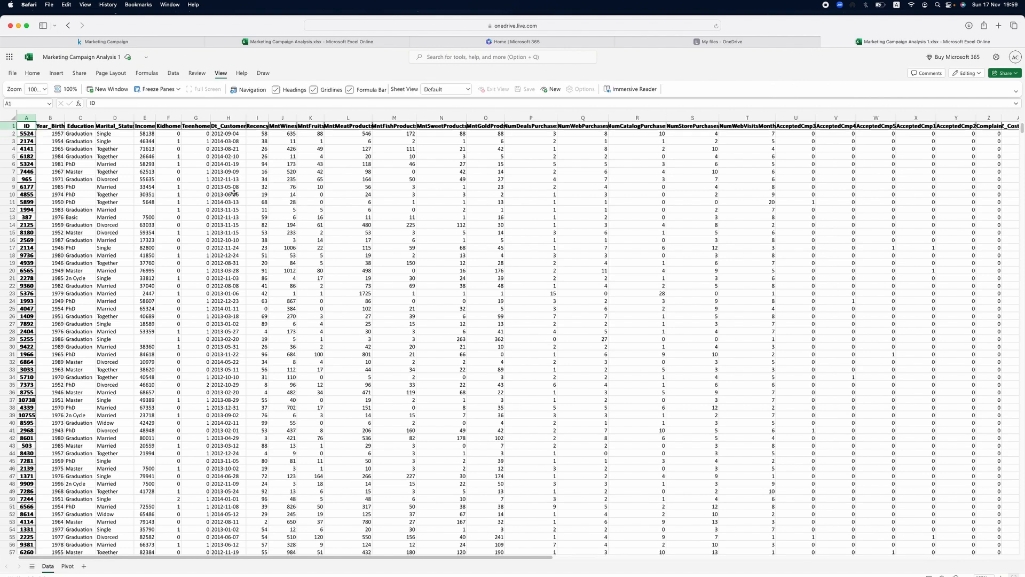
click(12, 125)
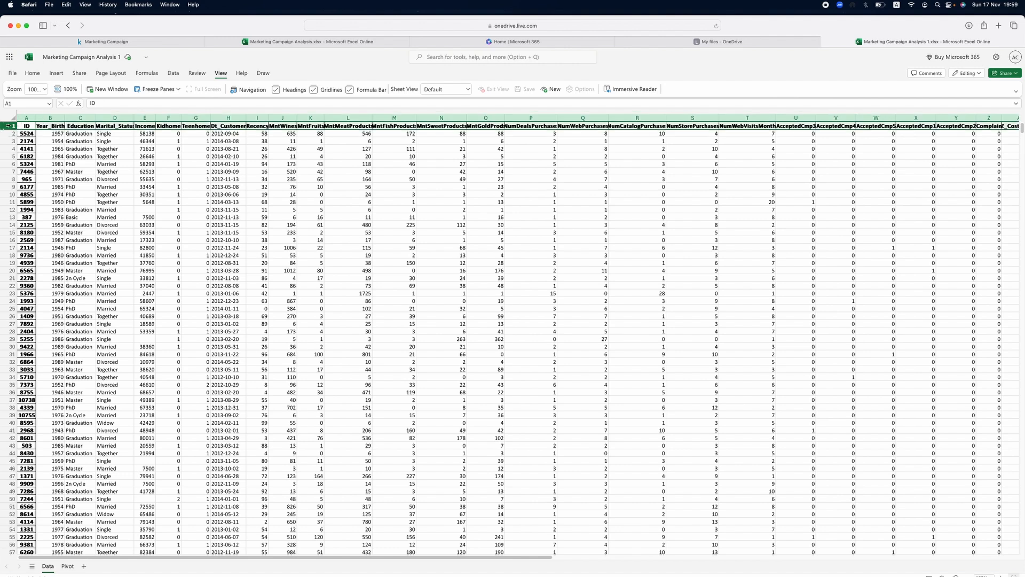
click(32, 73)
click(166, 88)
click(27, 118)
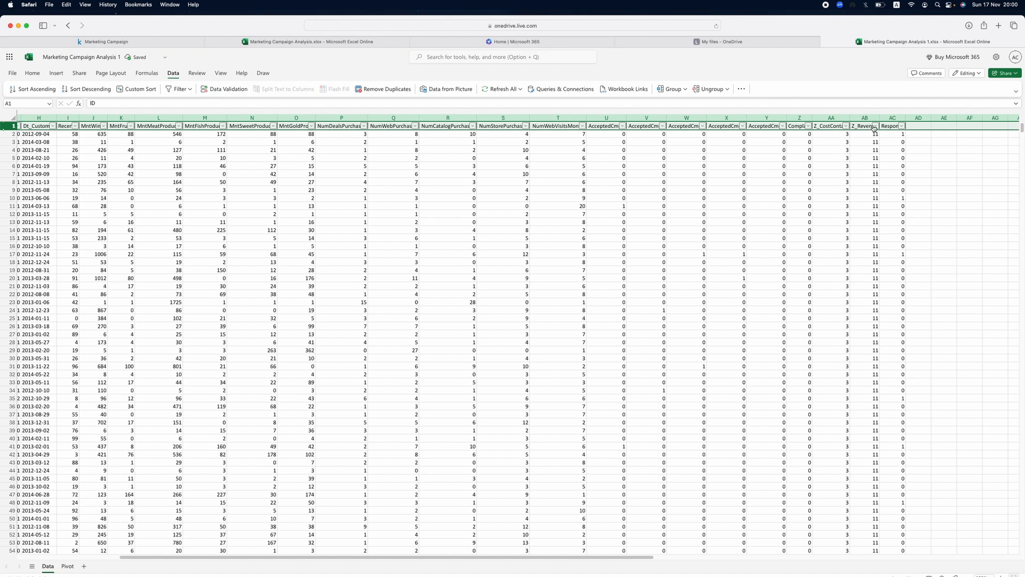
Widen the Z_Revenue column to fit its header and check which values its filter list offers.
click(875, 115)
drag(879, 115, 890, 133)
click(885, 132)
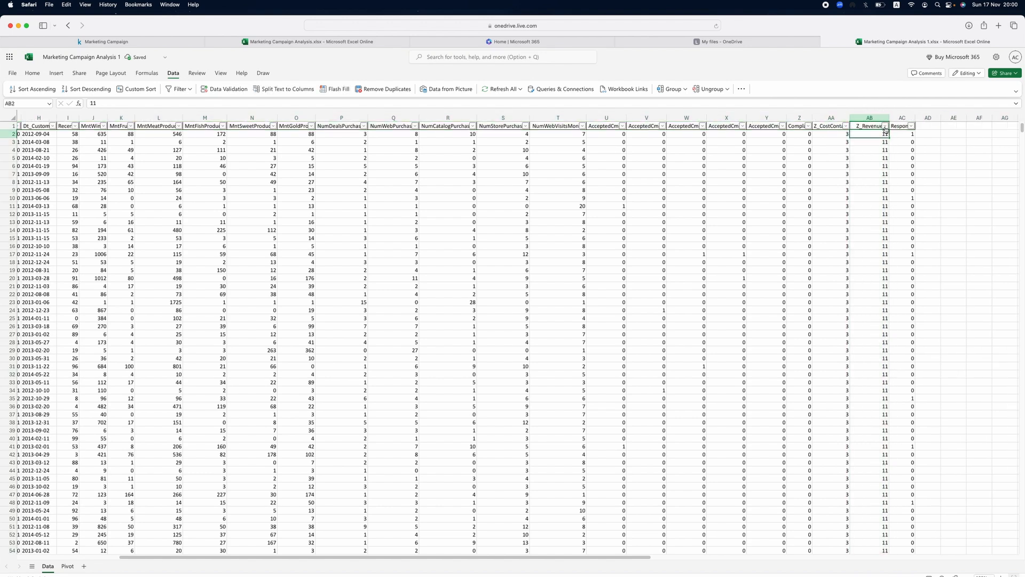
click(886, 127)
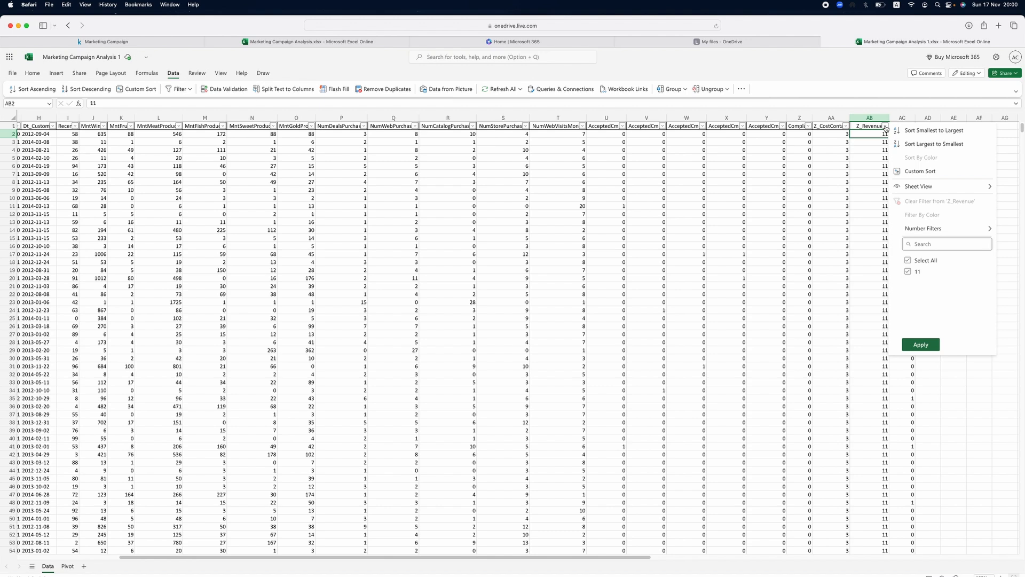
click(852, 301)
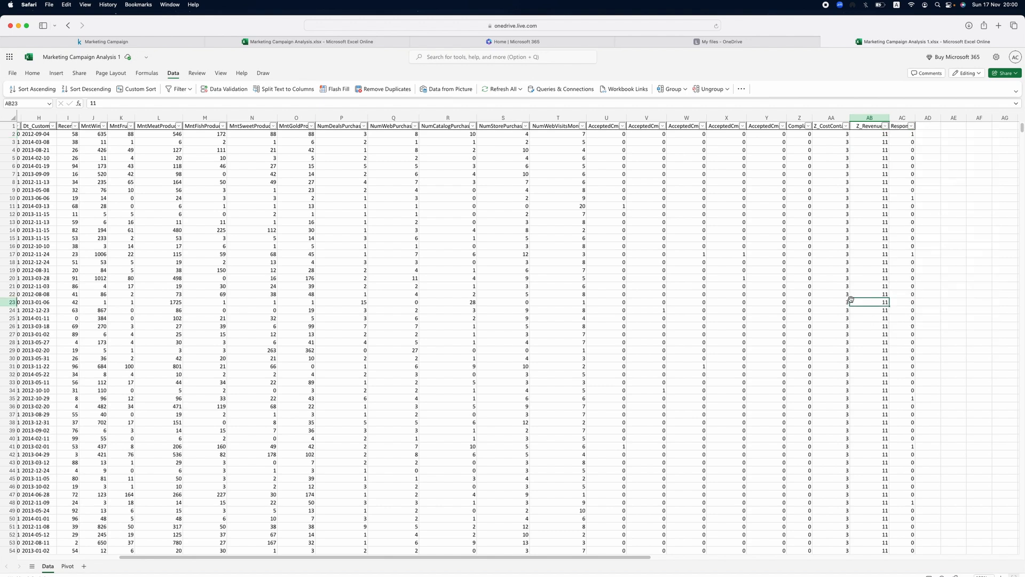
Widen the Response column to fit its header and check which values its filter list offers.
drag(917, 120, 927, 117)
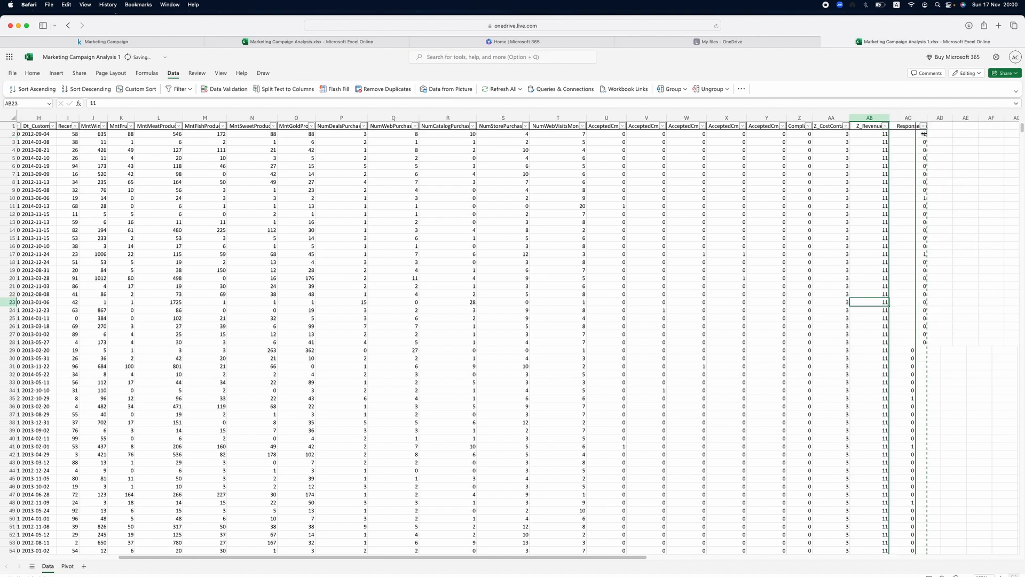
click(924, 126)
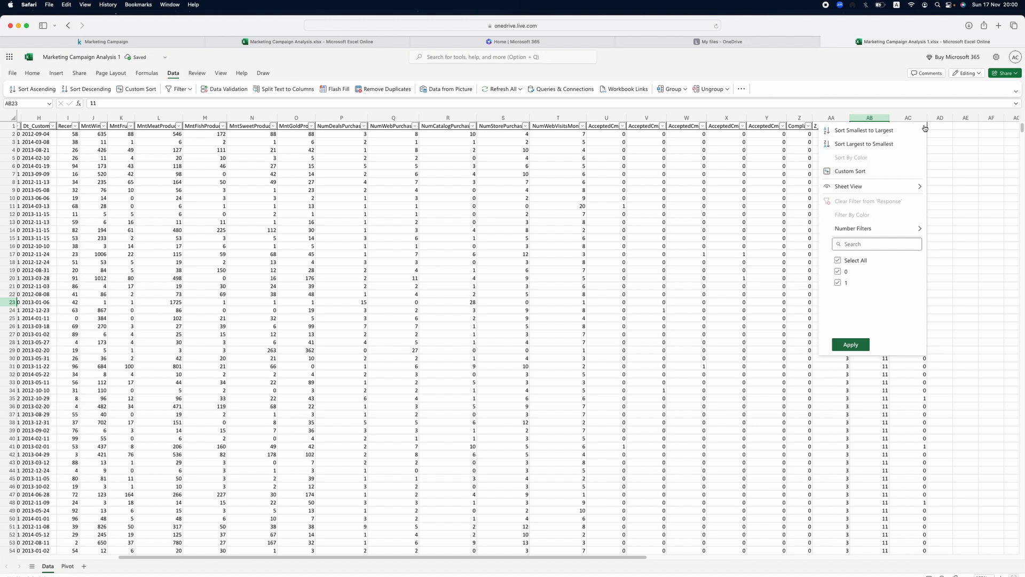
click(990, 203)
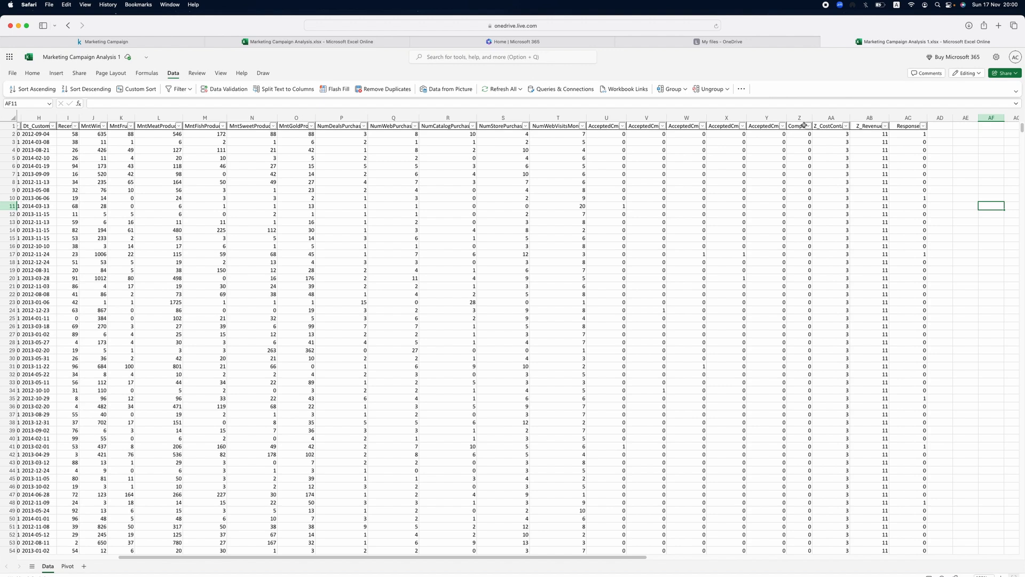
Widen the Complain column to fit its header and inspect the Z_CostContact and Z_Revenue columns.
drag(812, 118, 835, 118)
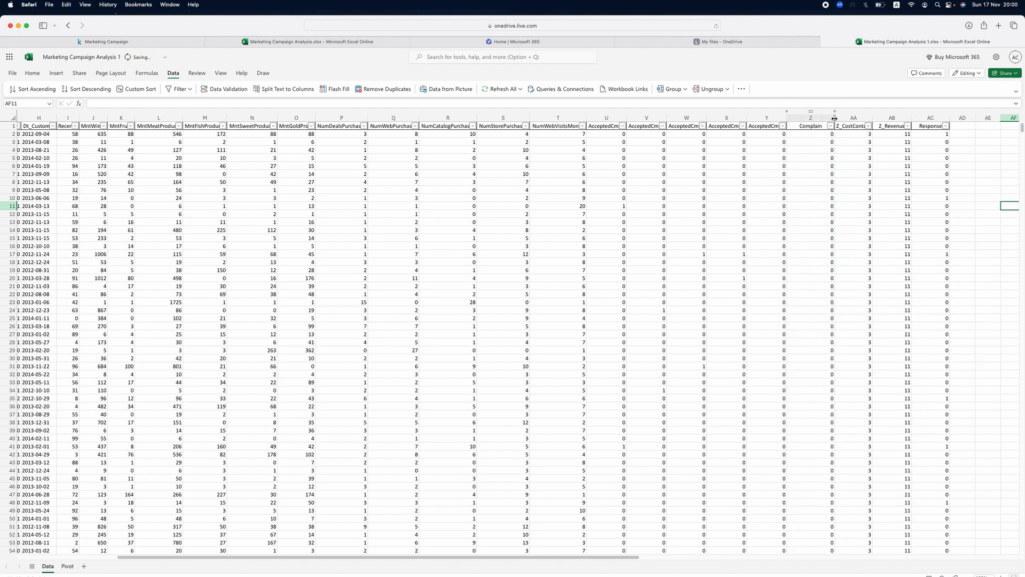
click(867, 118)
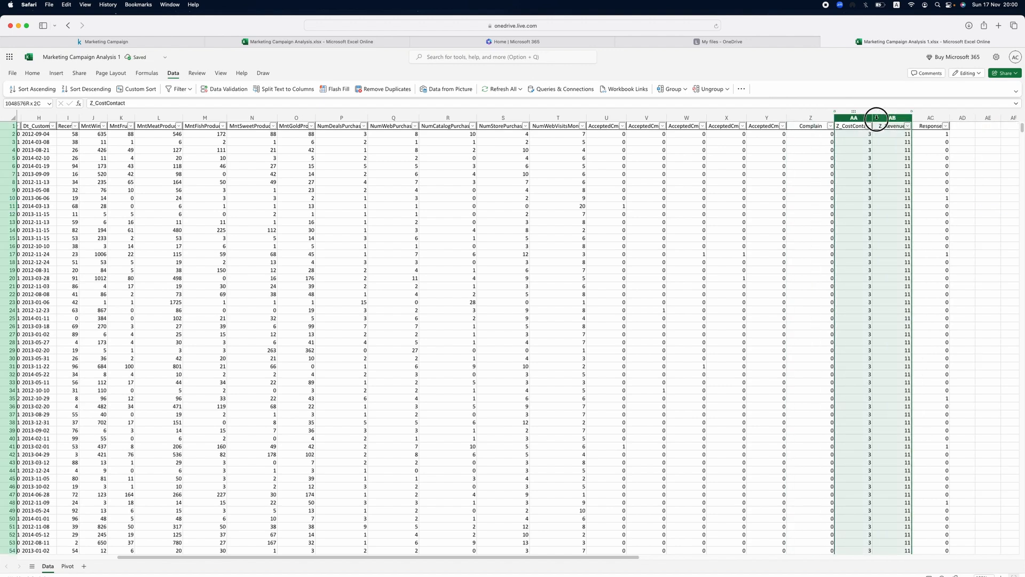
click(760, 237)
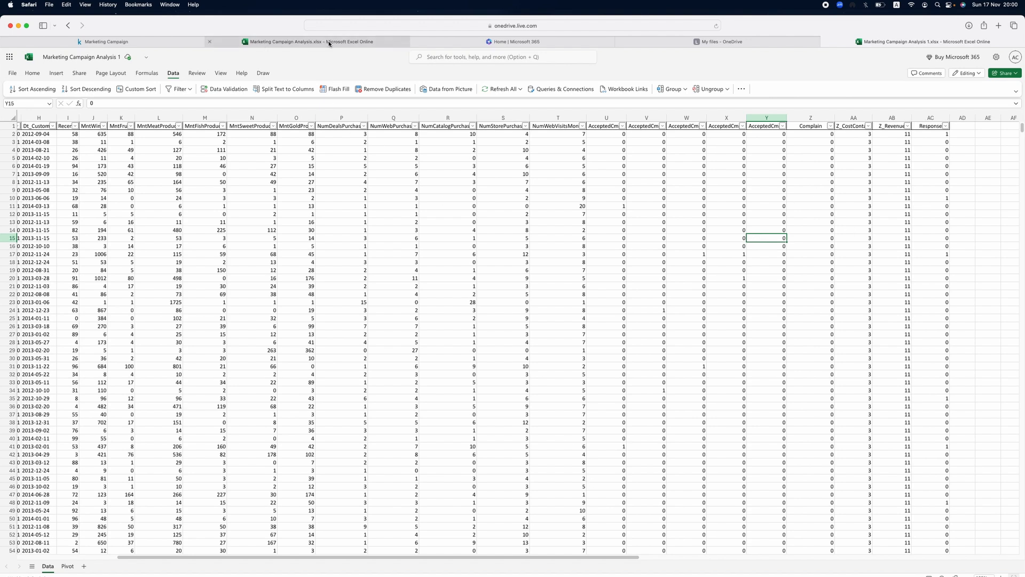
Switch to the Kaggle dataset page and look up the definition of the Response (target) column, highlighting its line.
click(120, 42)
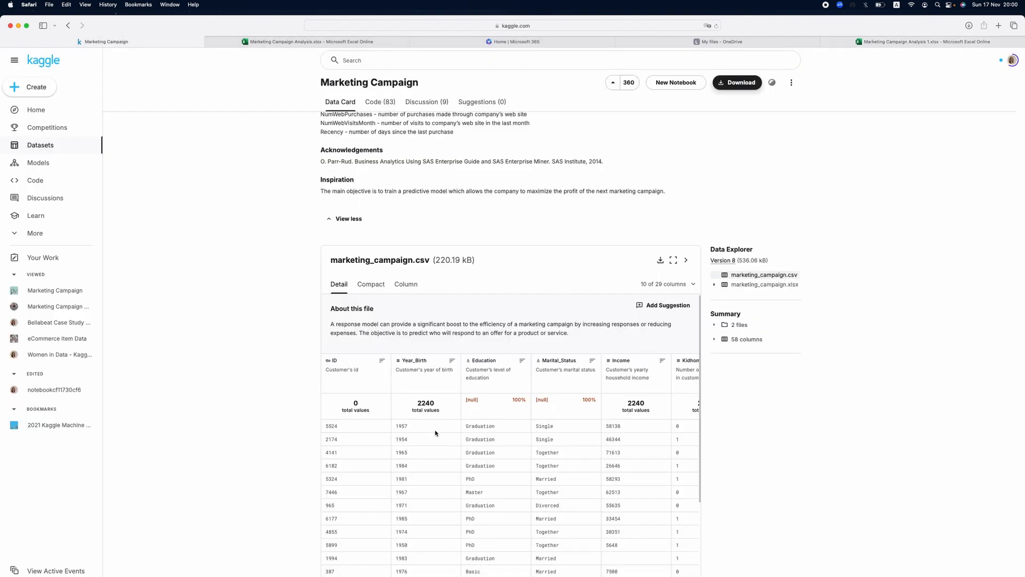
scroll(403, 193, up, 1)
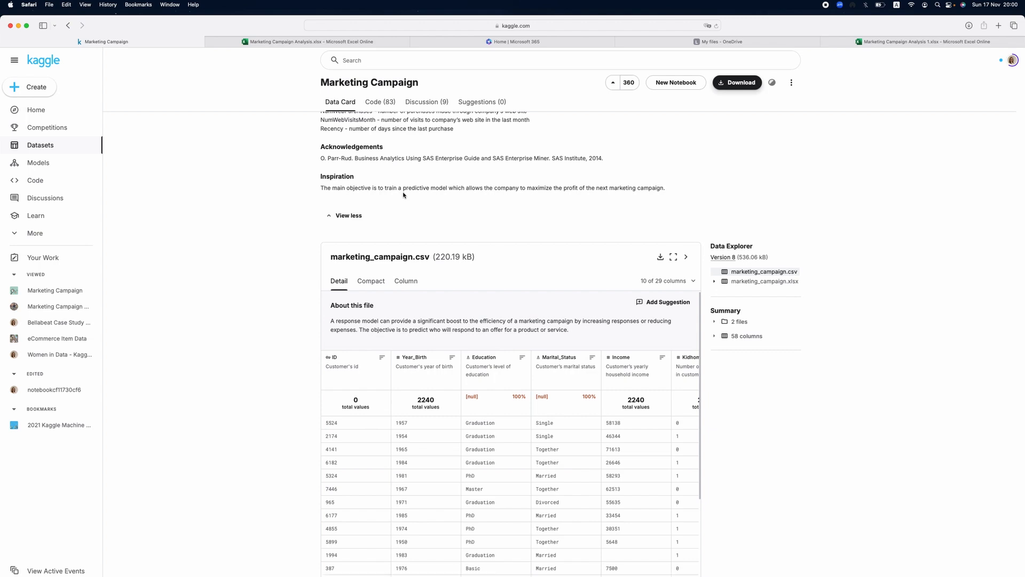
scroll(403, 193, up, 6)
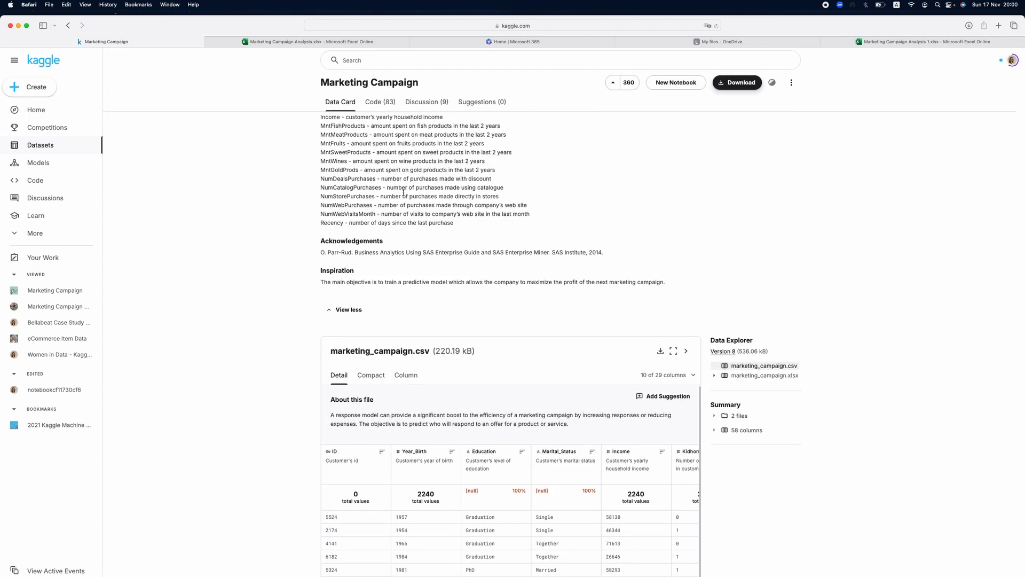
drag(320, 138, 567, 138)
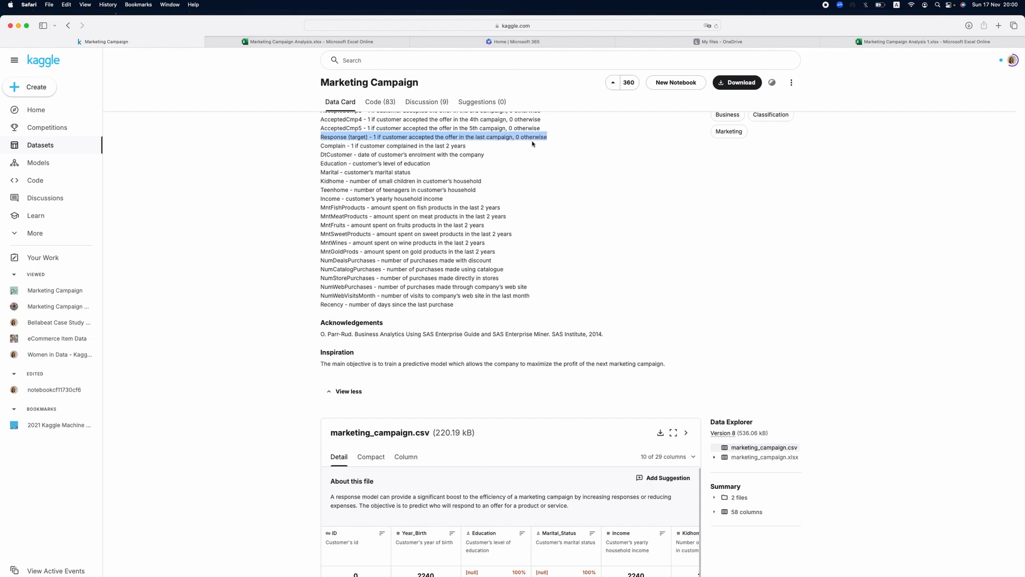
scroll(539, 175, down, 1)
scroll(539, 175, up, 1)
scroll(538, 175, up, 4)
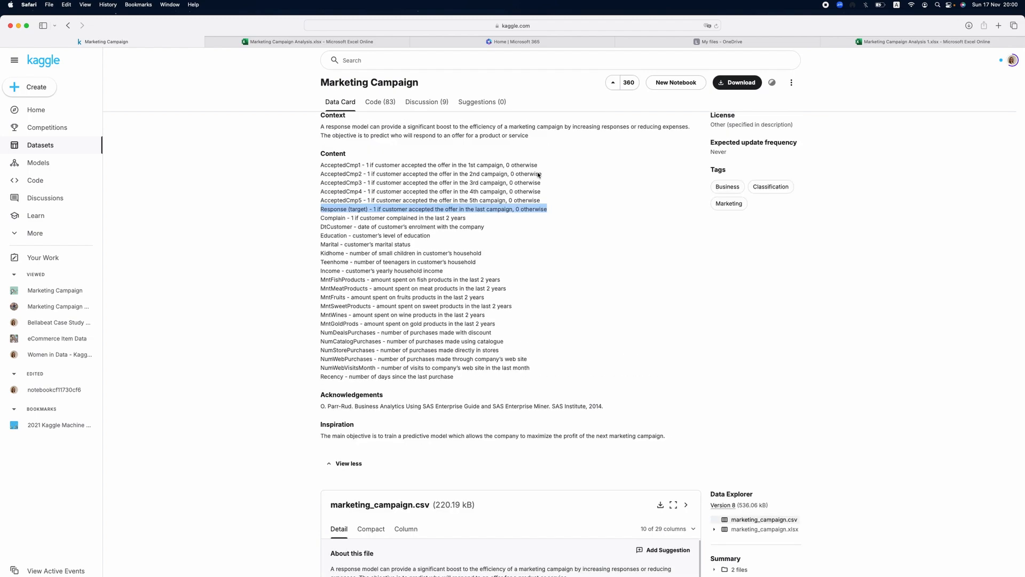
Return to the Marketing Campaign Analysis 1 workbook in Excel Online and fill the whole Response column with yellow.
click(886, 42)
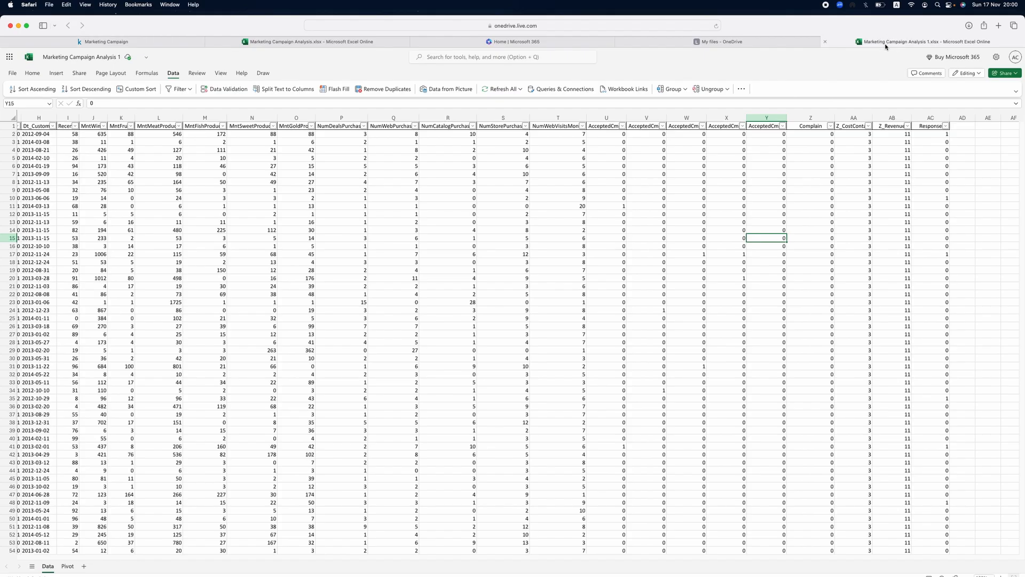
click(921, 117)
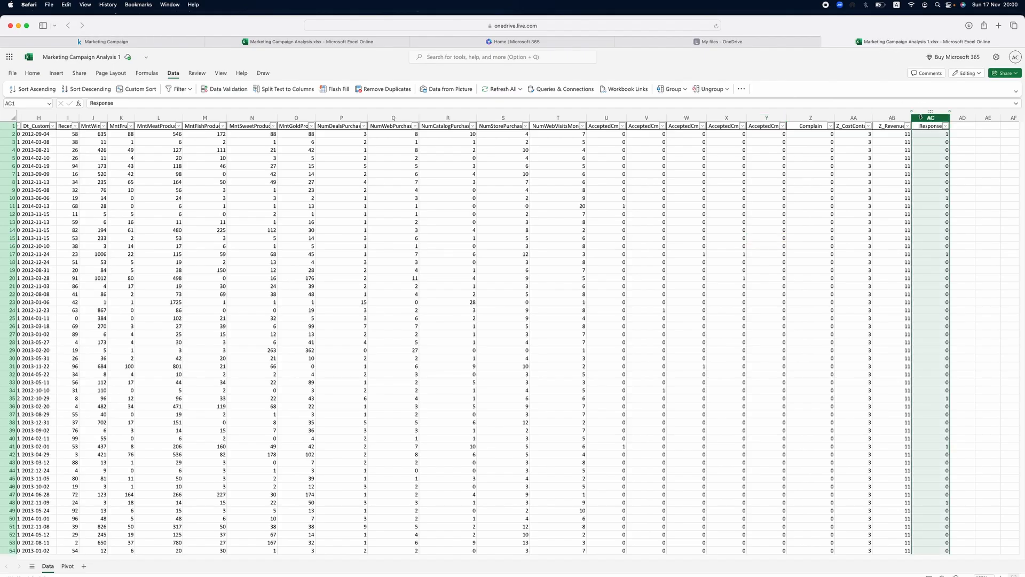
click(30, 73)
click(249, 91)
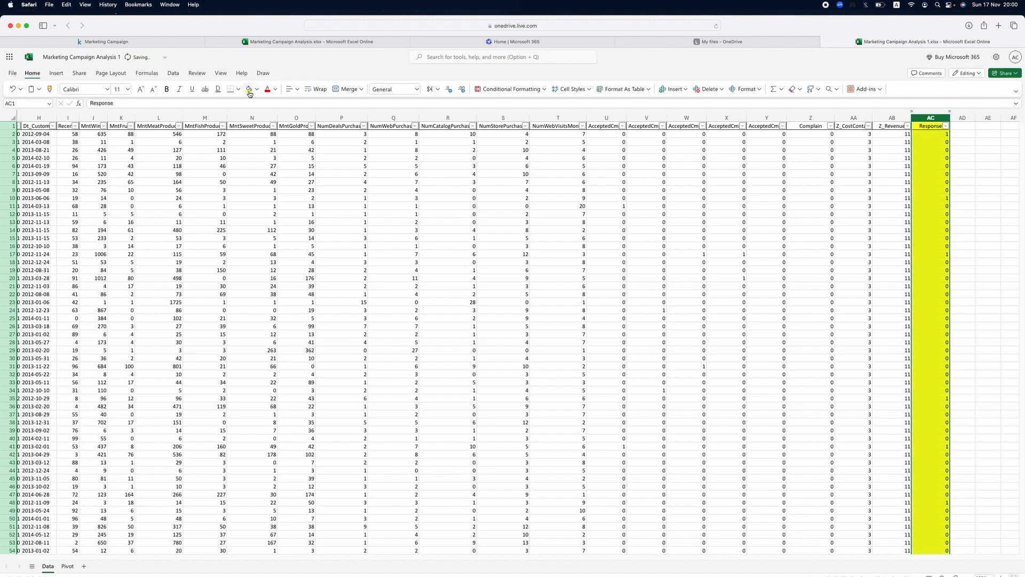
click(480, 302)
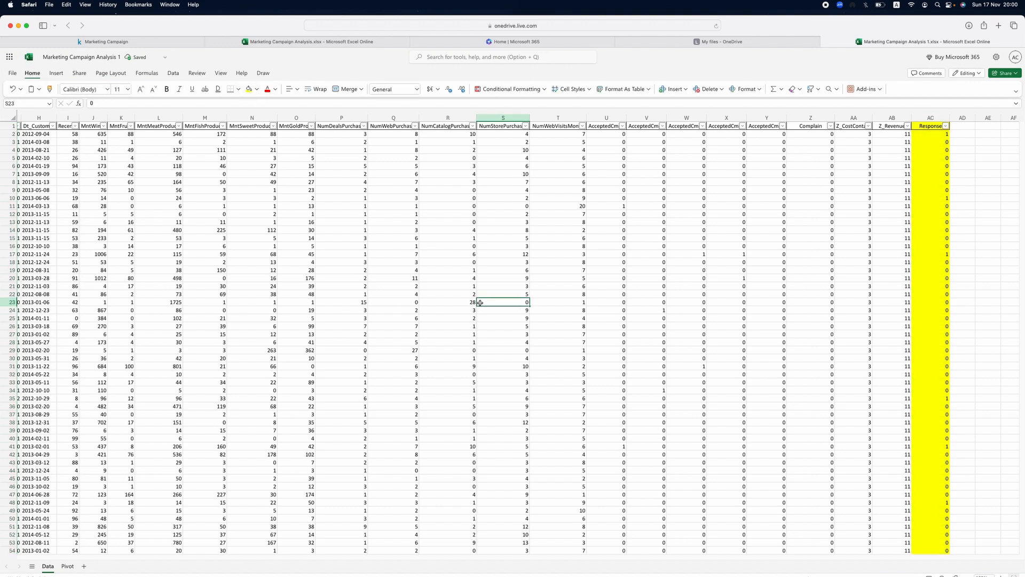
Start a new PivotTable on the Pivot sheet, placed in the existing worksheet at cell B2.
click(67, 566)
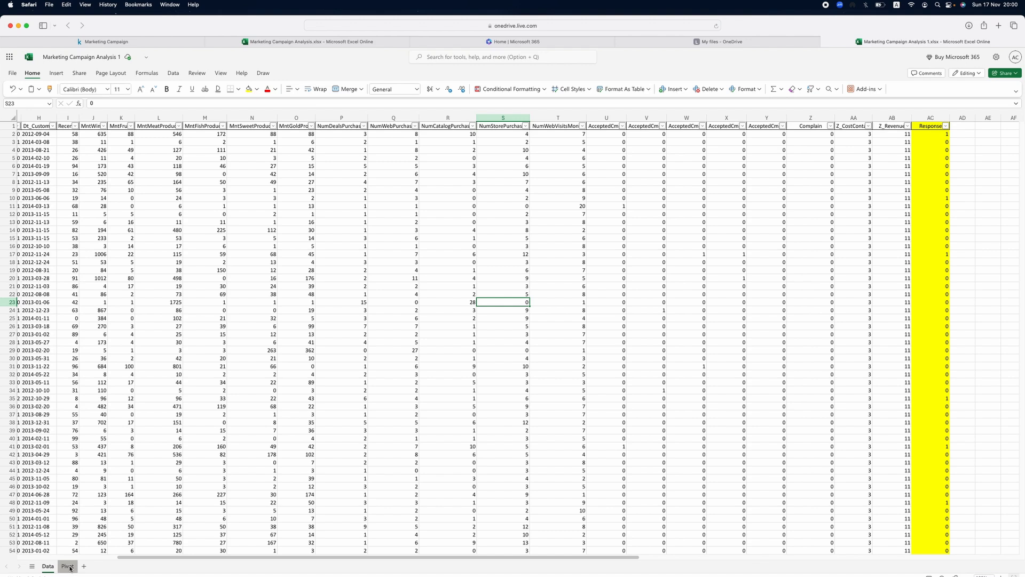
click(55, 134)
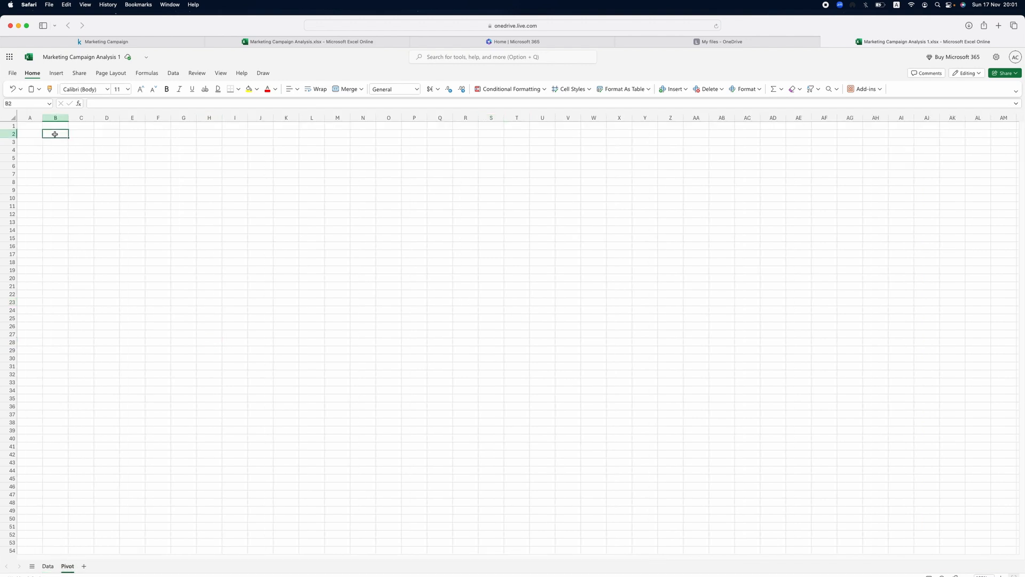
click(57, 75)
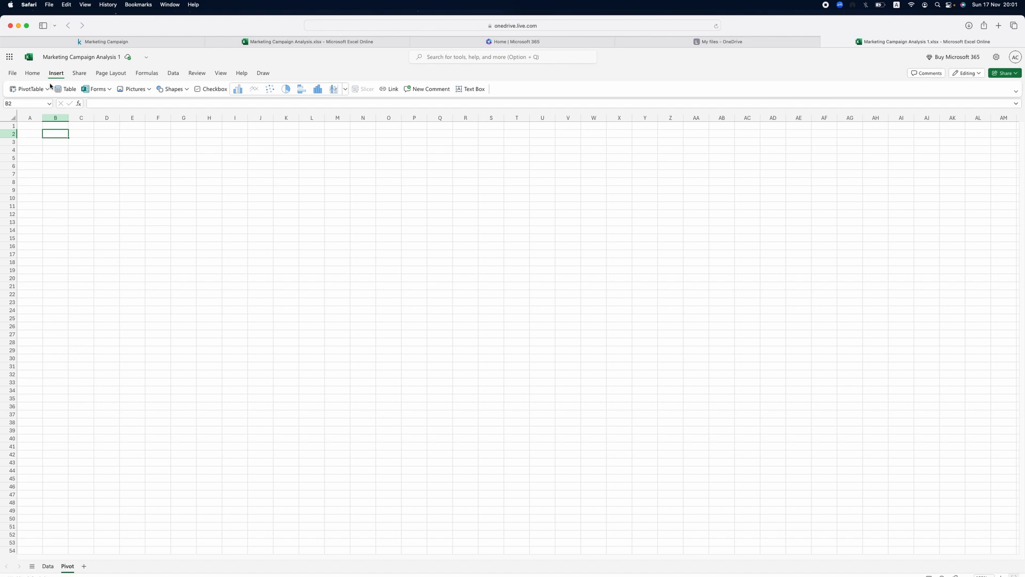
click(37, 90)
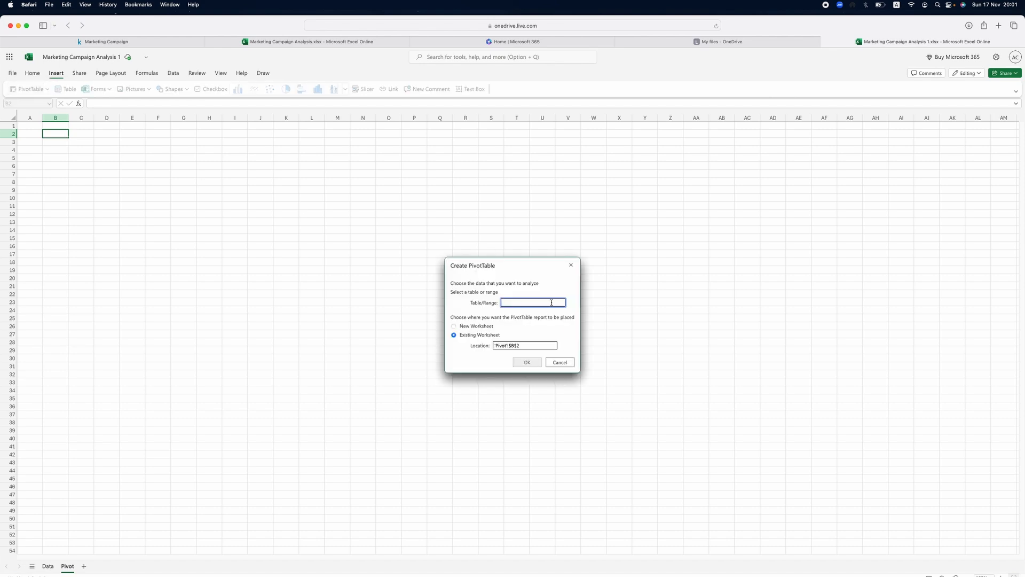
Set the PivotTable's source to the full range A1:AC2241 on the Data sheet and create it.
click(43, 568)
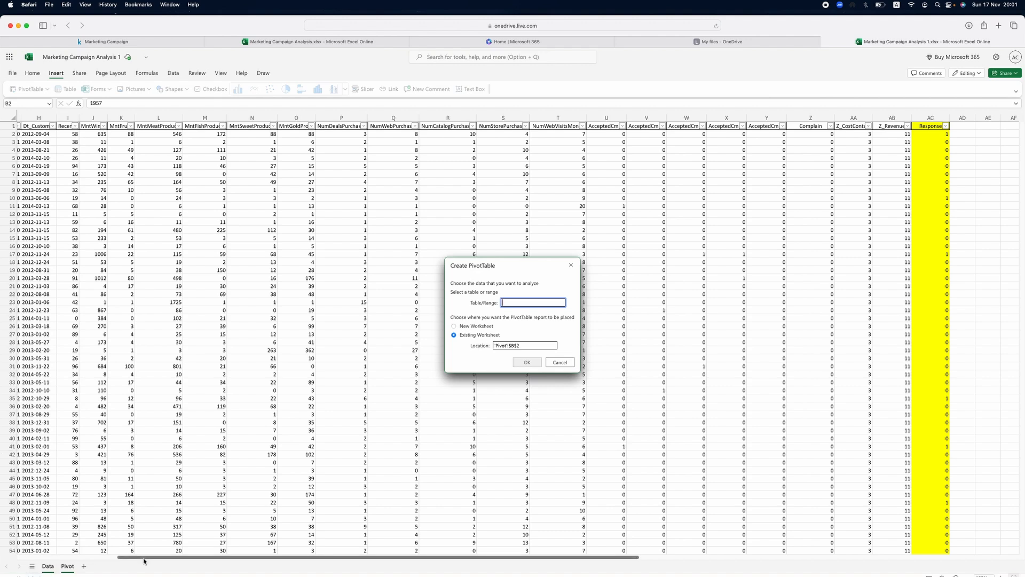
click(48, 566)
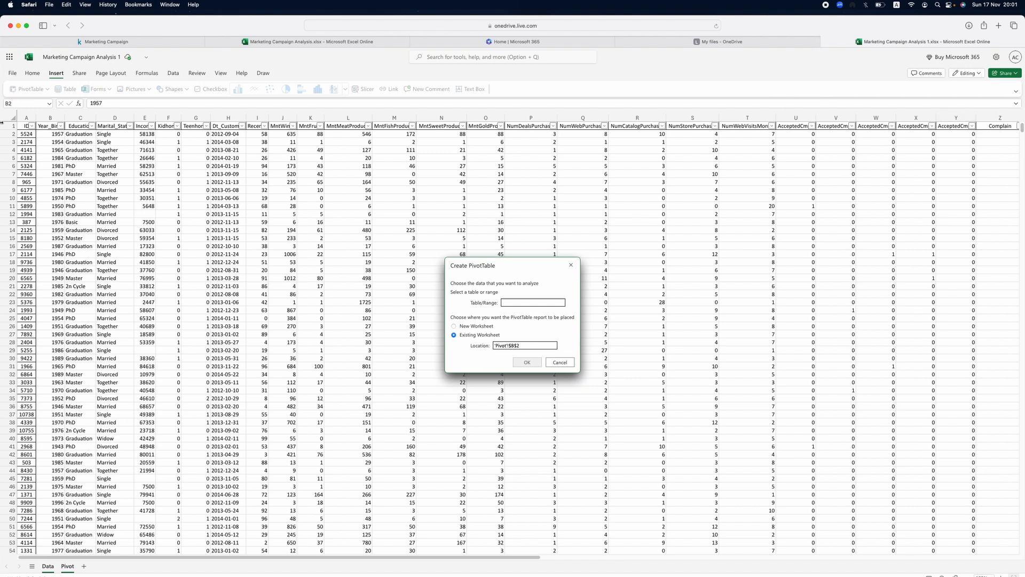
click(25, 125)
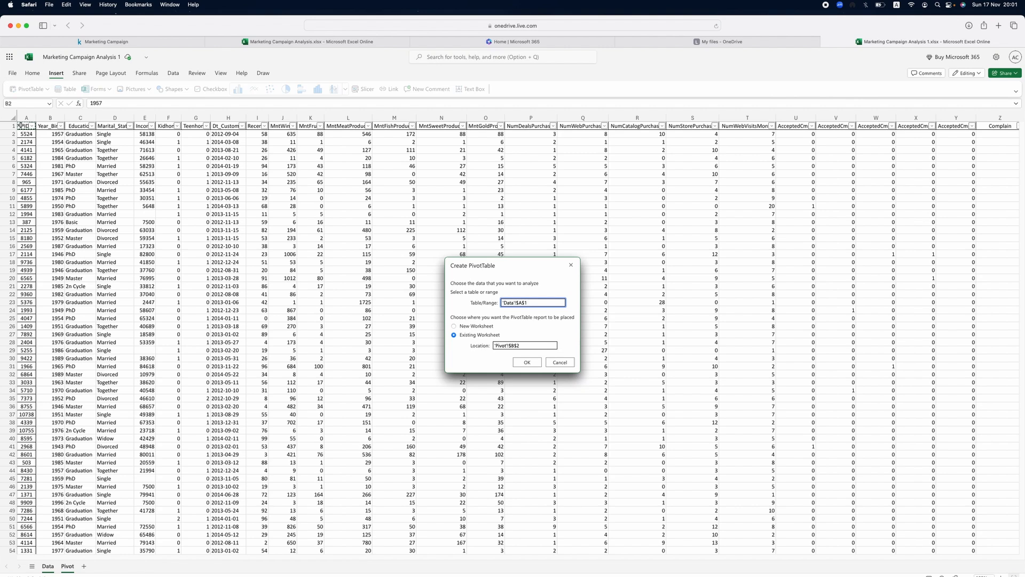
key(ctrl+shift+Right)
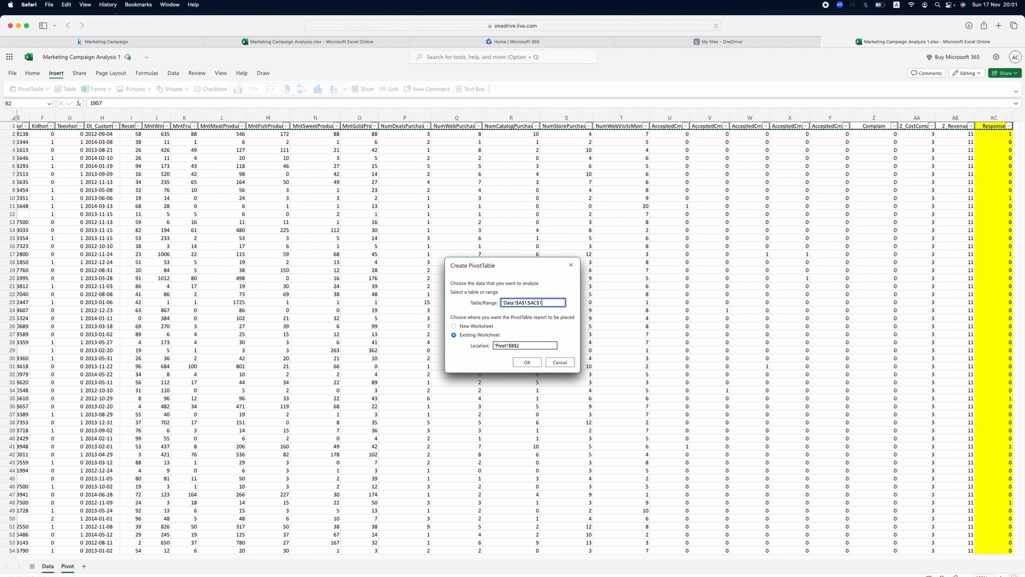
scroll(513, 214, left, 3)
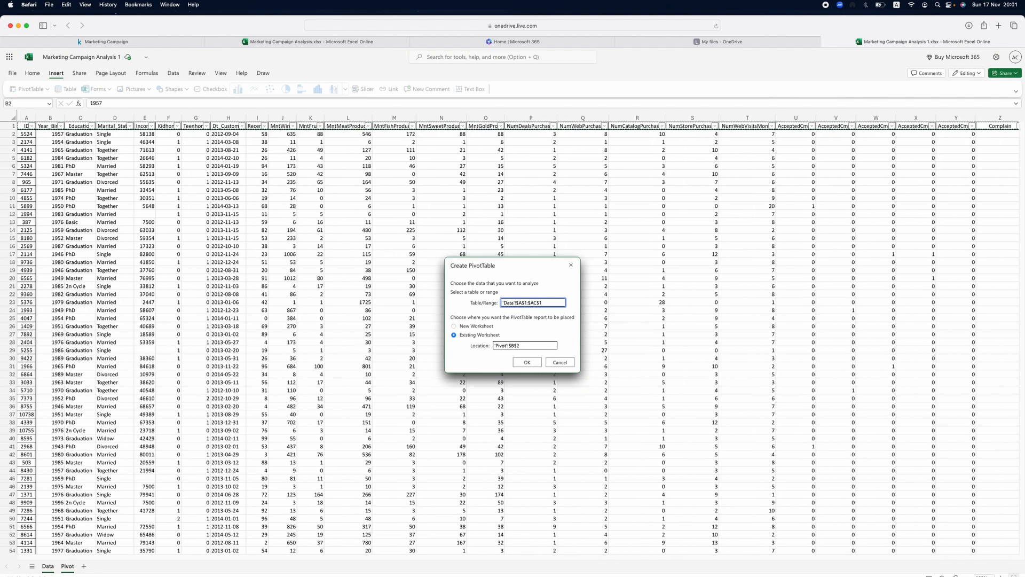
key(ctrl+shift+Down)
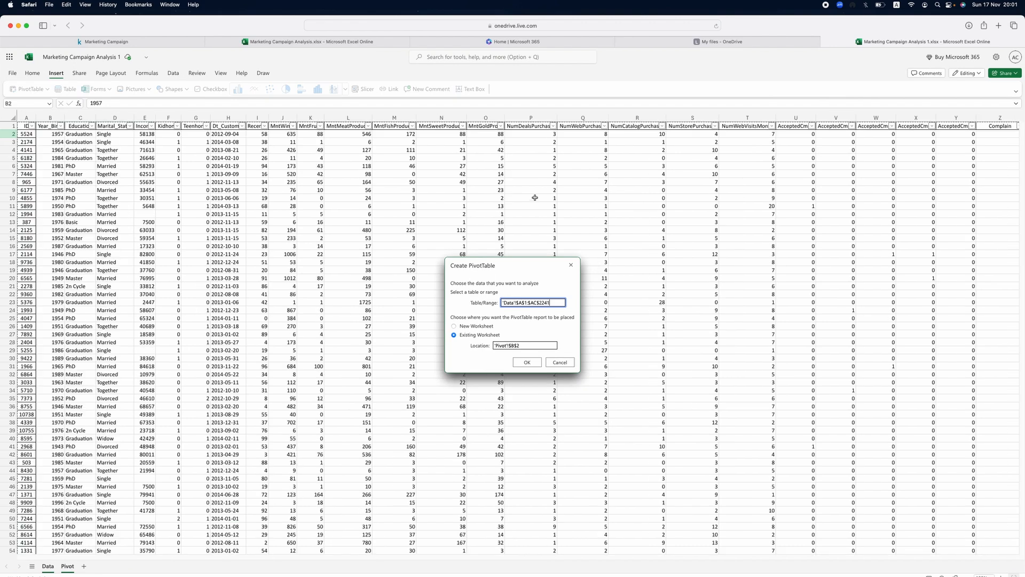
scroll(623, 328, down, 10)
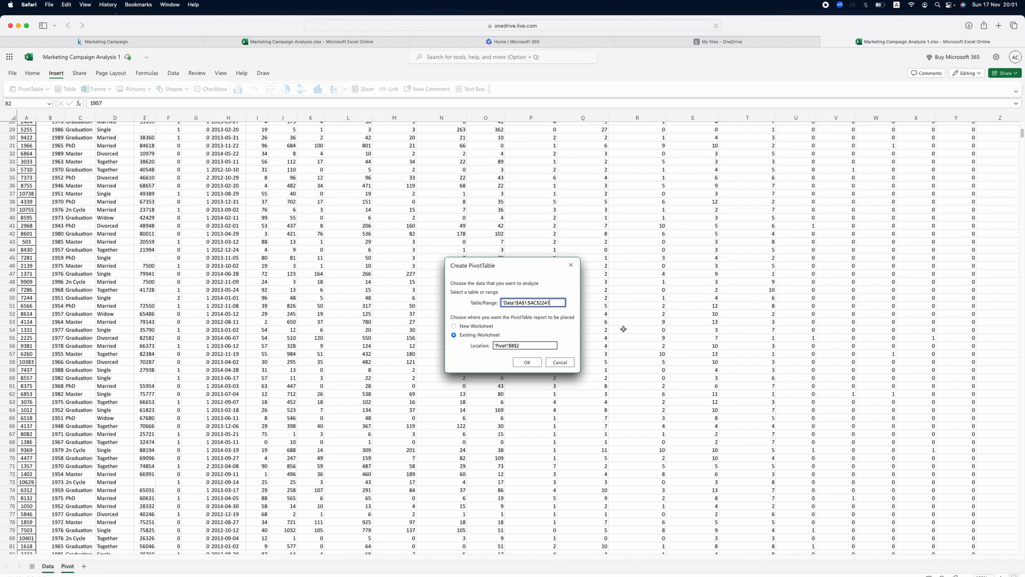
scroll(623, 329, down, 20)
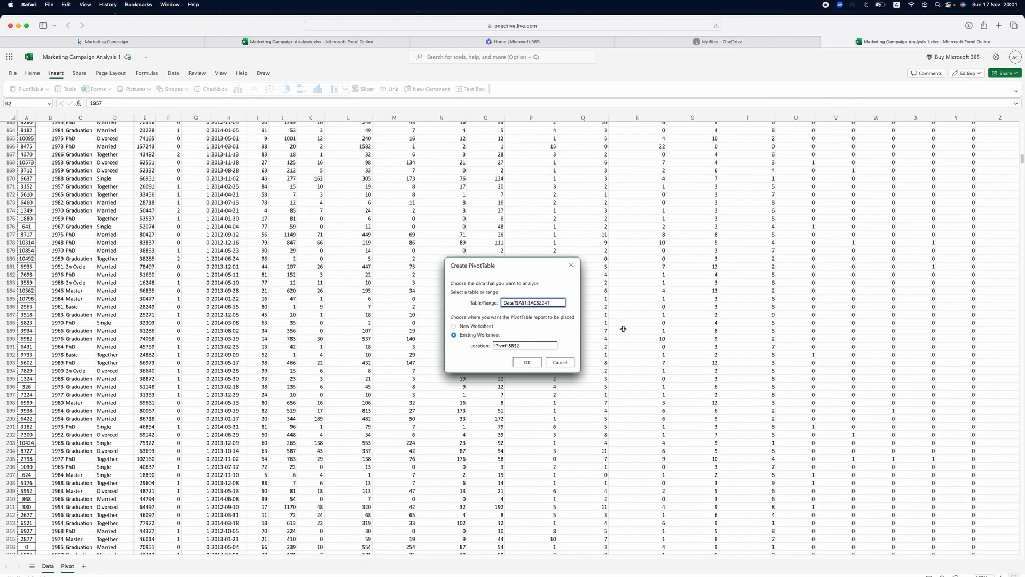
scroll(617, 332, down, 3)
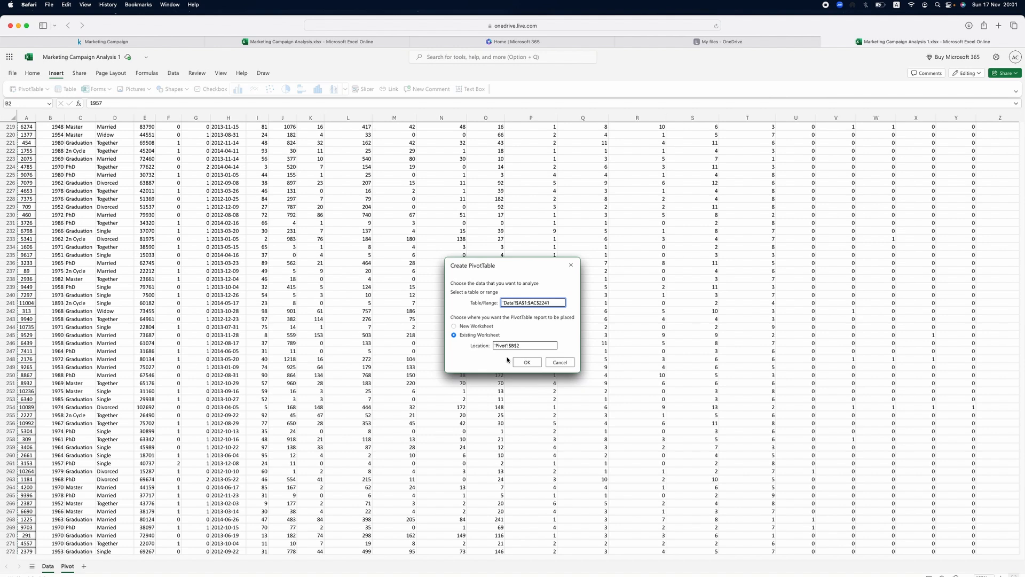
click(526, 362)
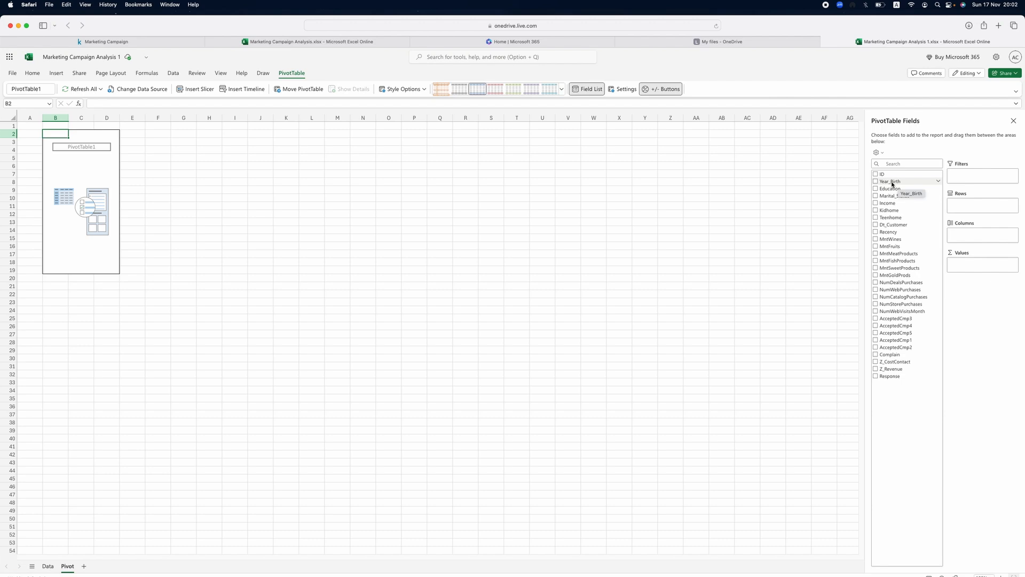
Place Year_Birth in the pivot table's rows and Response in its filters.
drag(891, 183, 978, 210)
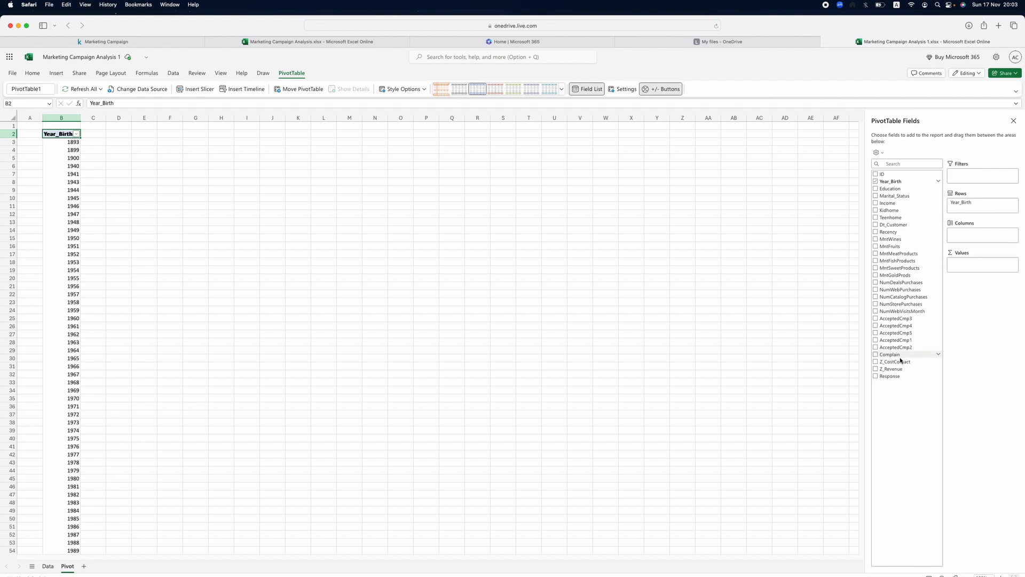
drag(898, 379, 976, 240)
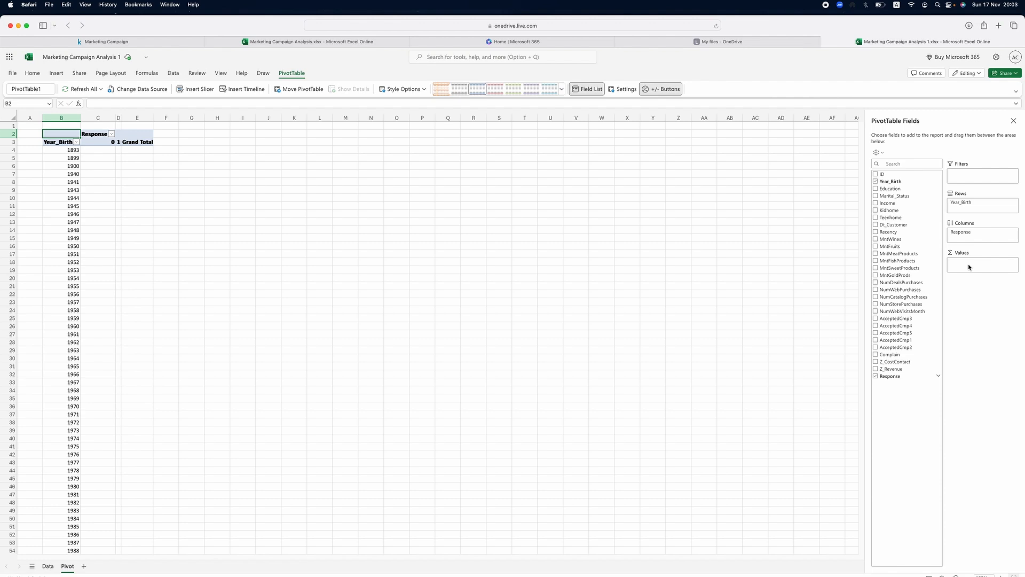
click(966, 233)
drag(966, 232, 963, 175)
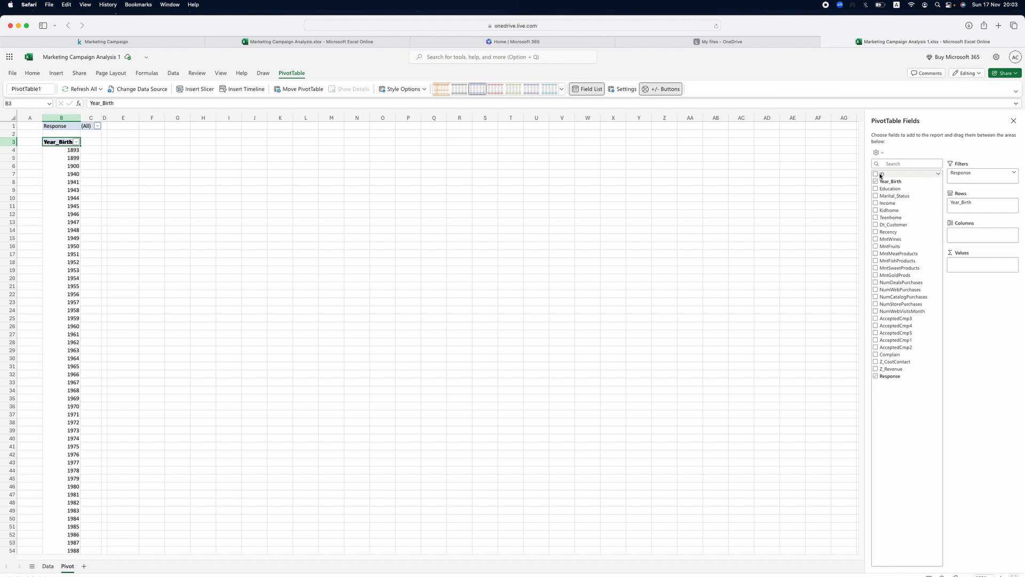
Add ID to the pivot table's values and summarize it by Count.
drag(882, 174, 967, 236)
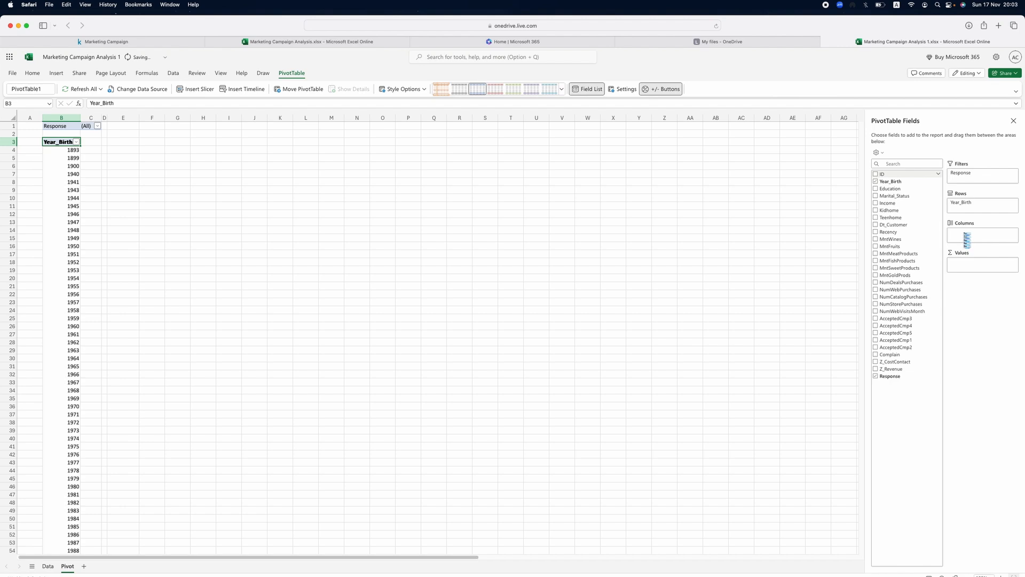
drag(965, 235, 966, 267)
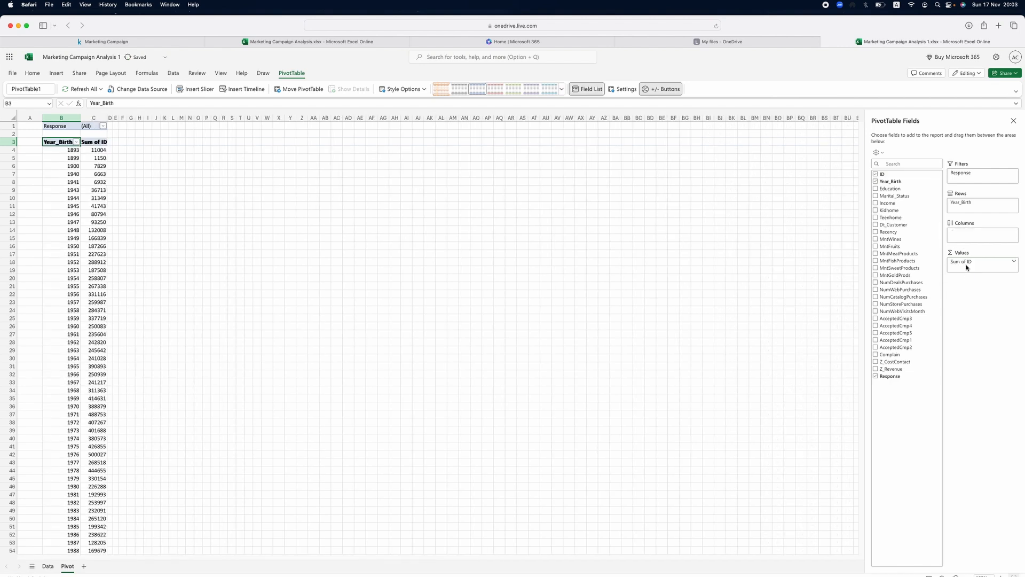
click(1013, 262)
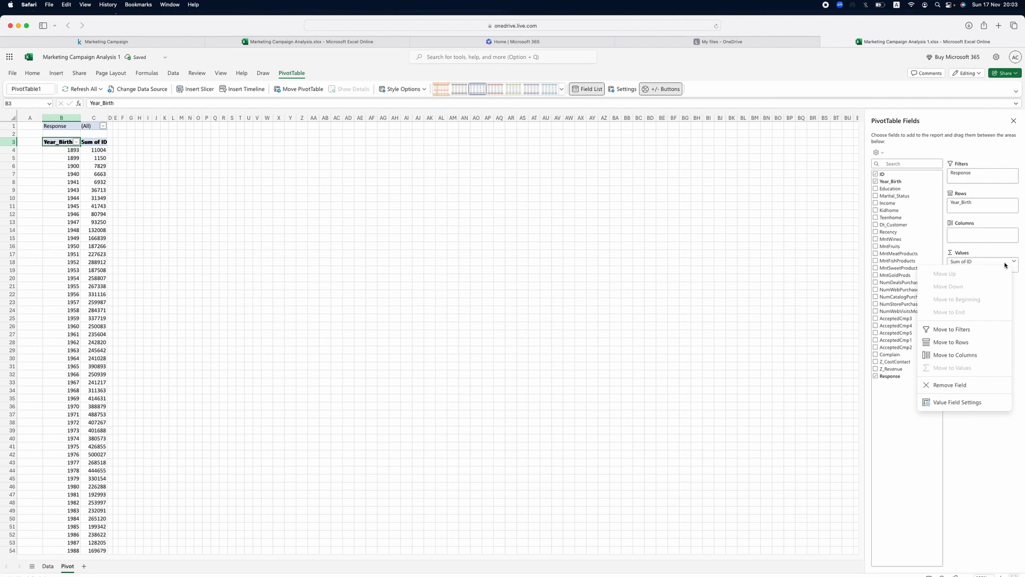
click(957, 404)
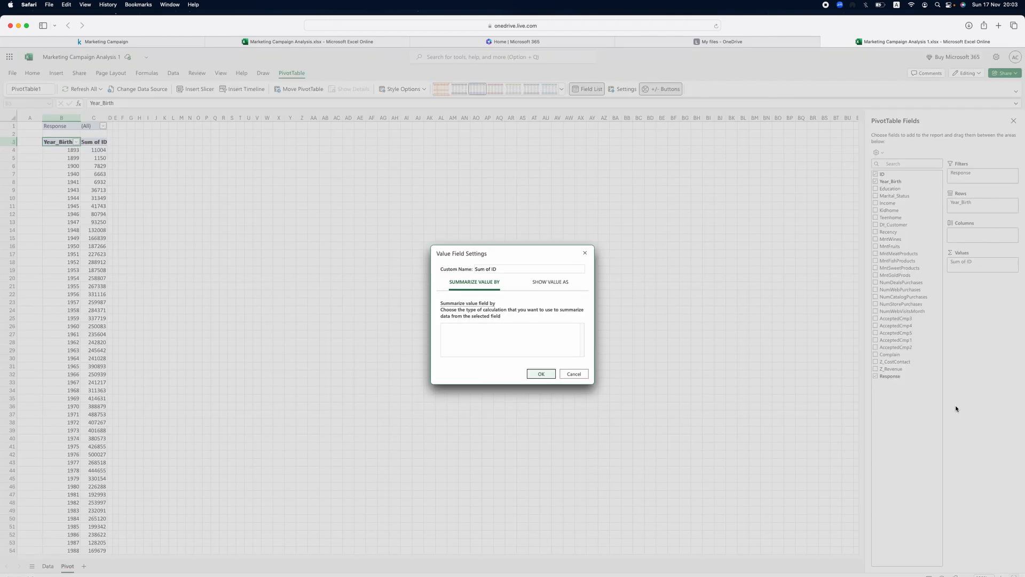
click(457, 339)
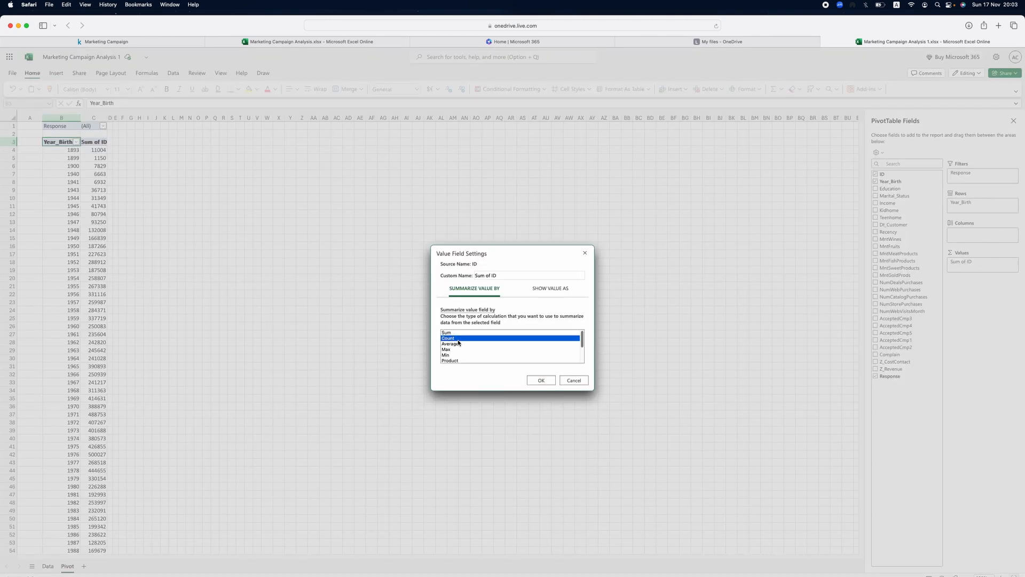
click(540, 381)
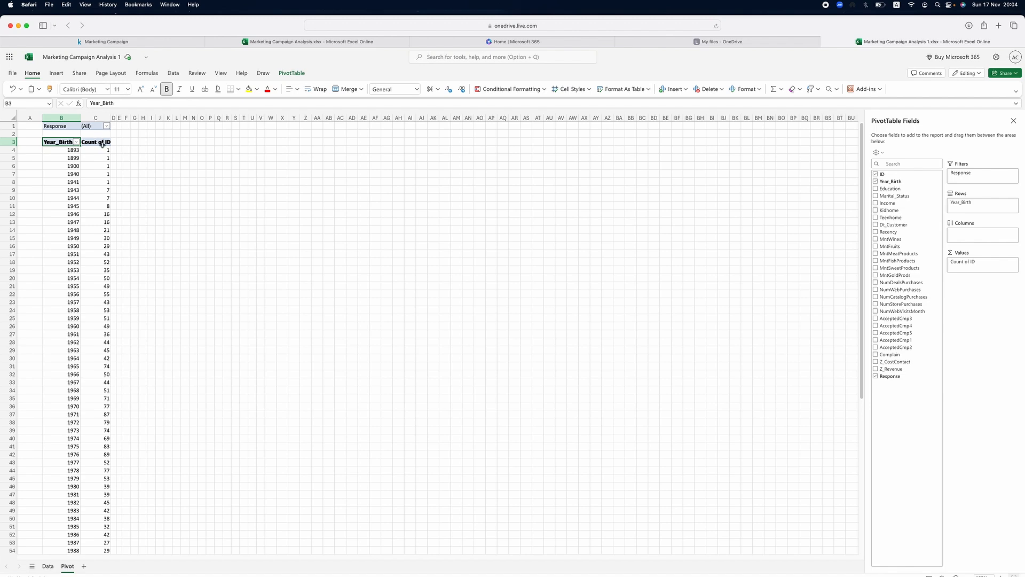
Filter the pivot table so that only customers with Response 1 are included.
click(106, 126)
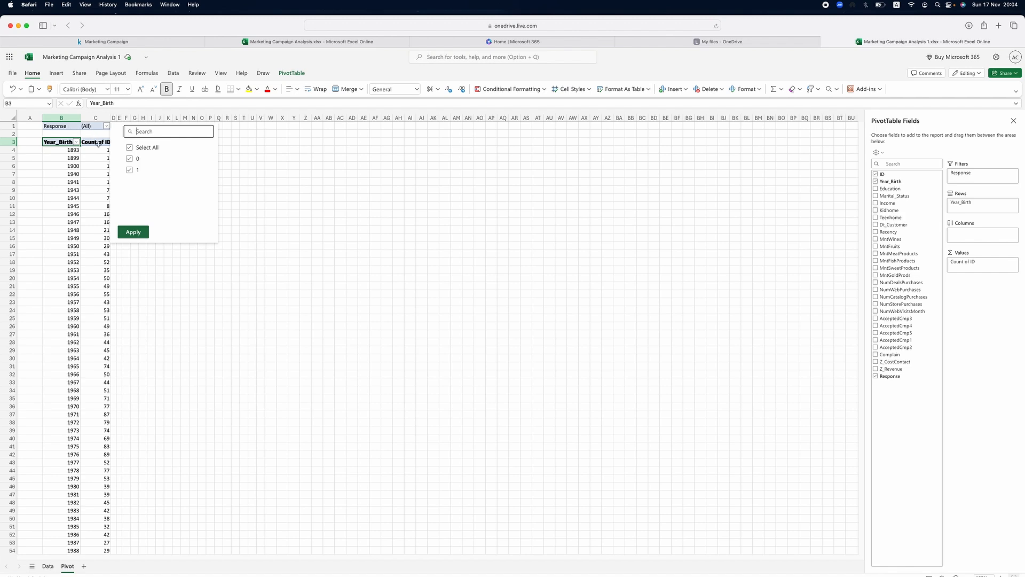
click(129, 159)
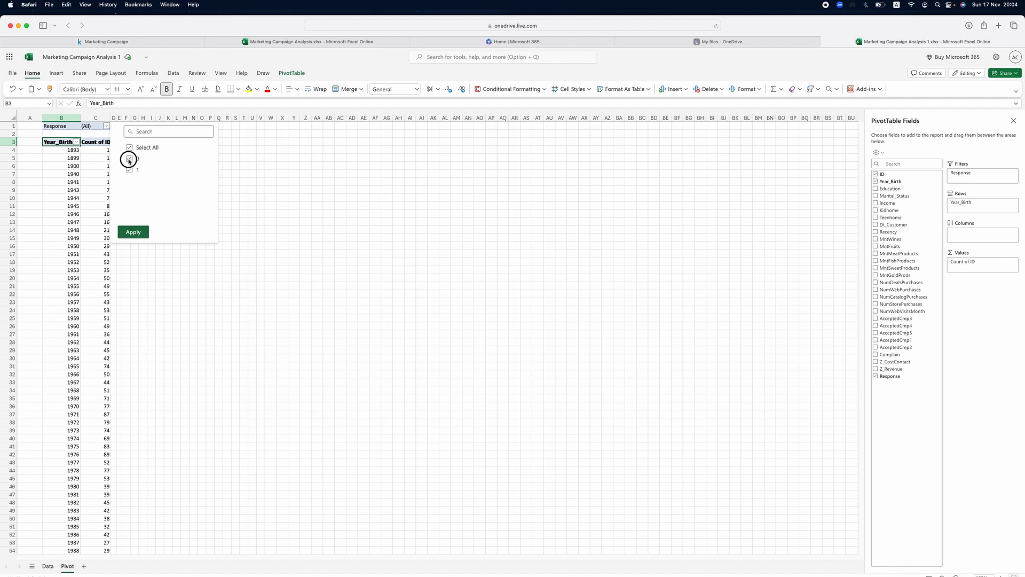
click(133, 233)
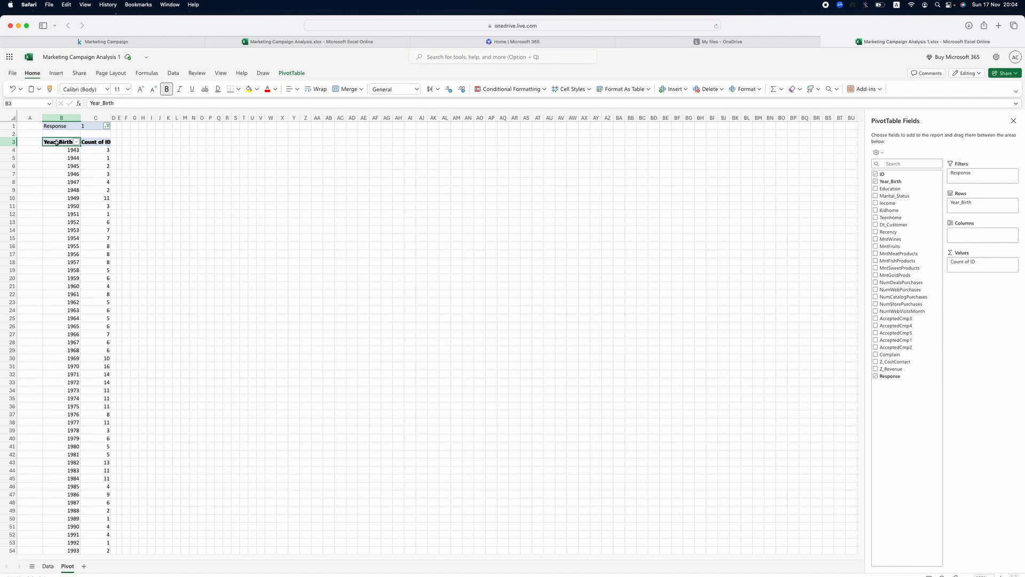
Sort the birth years by Count of ID in descending order.
click(102, 150)
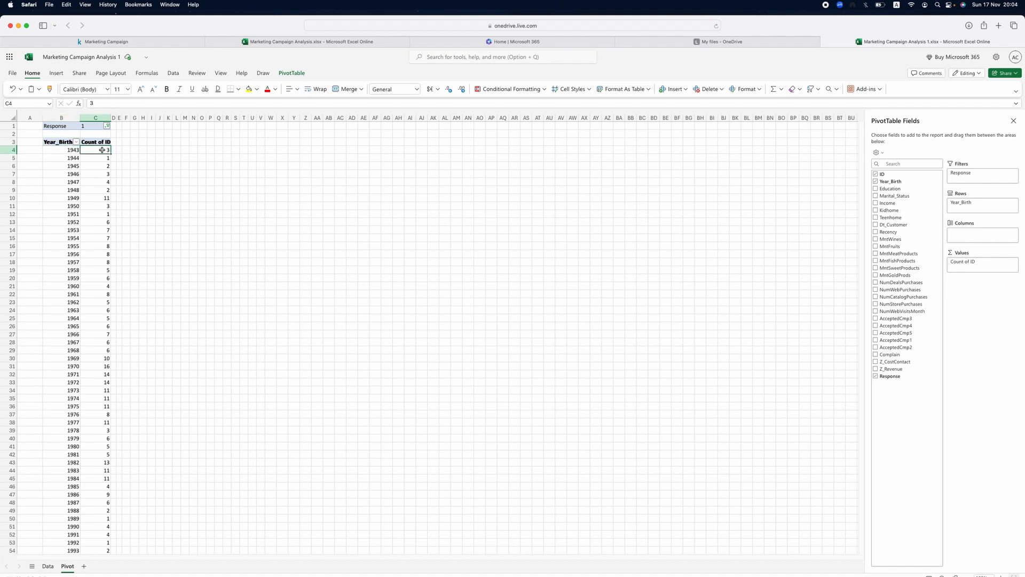
right_click(101, 153)
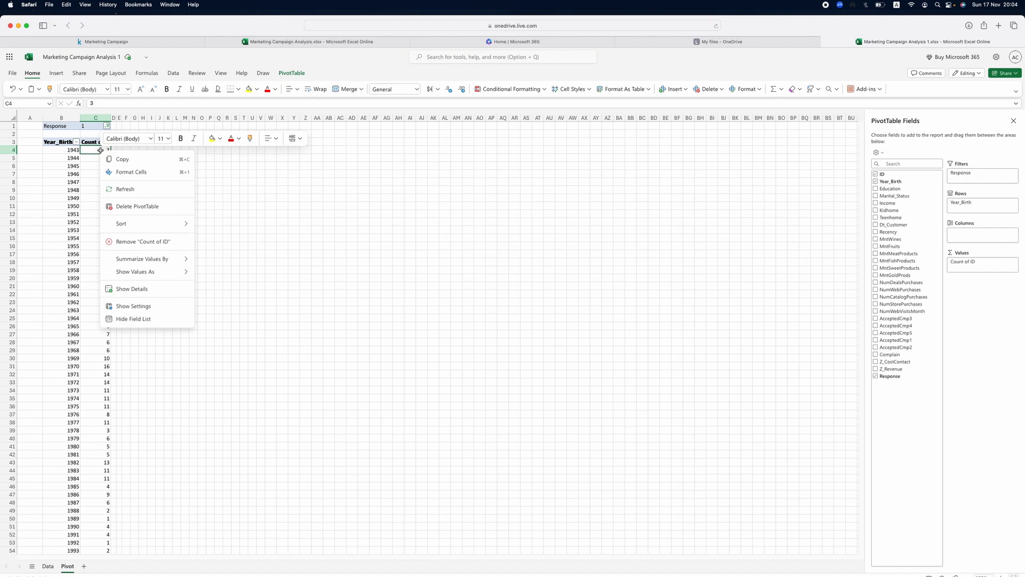
mouse_move(161, 224)
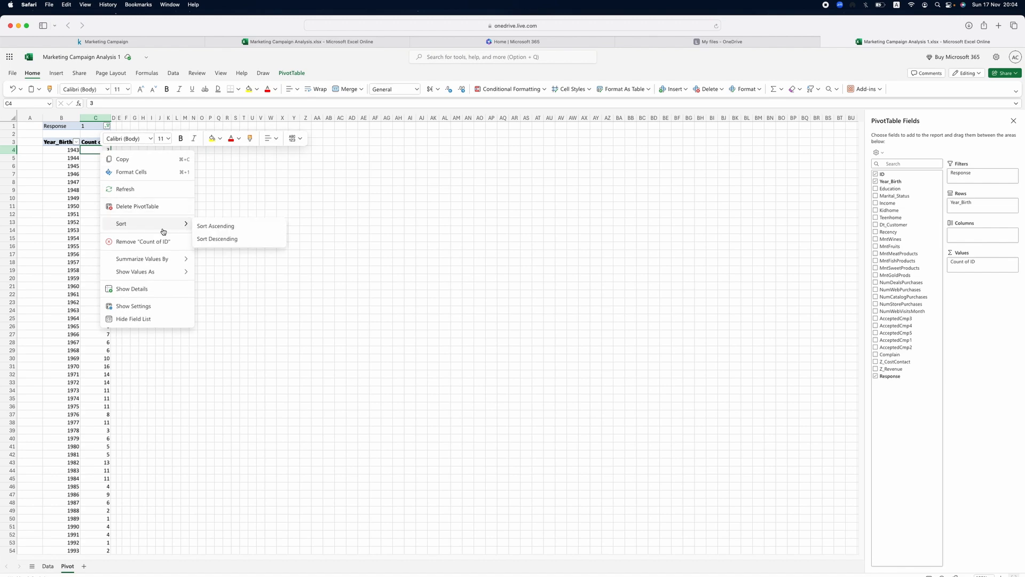
click(249, 241)
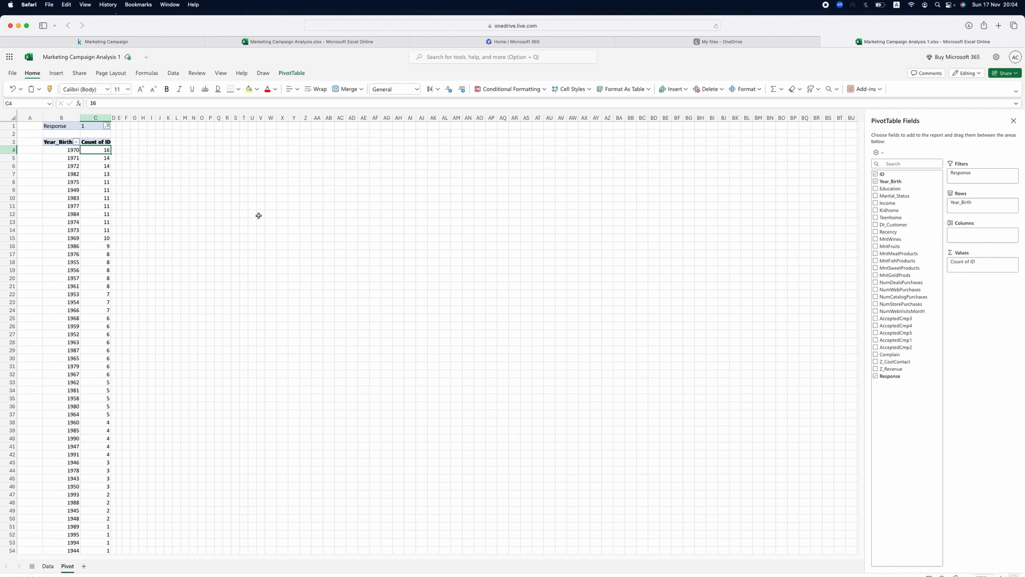
Select the birth years with the highest counts in B4:C16 to examine which ages responded most.
drag(54, 150, 86, 237)
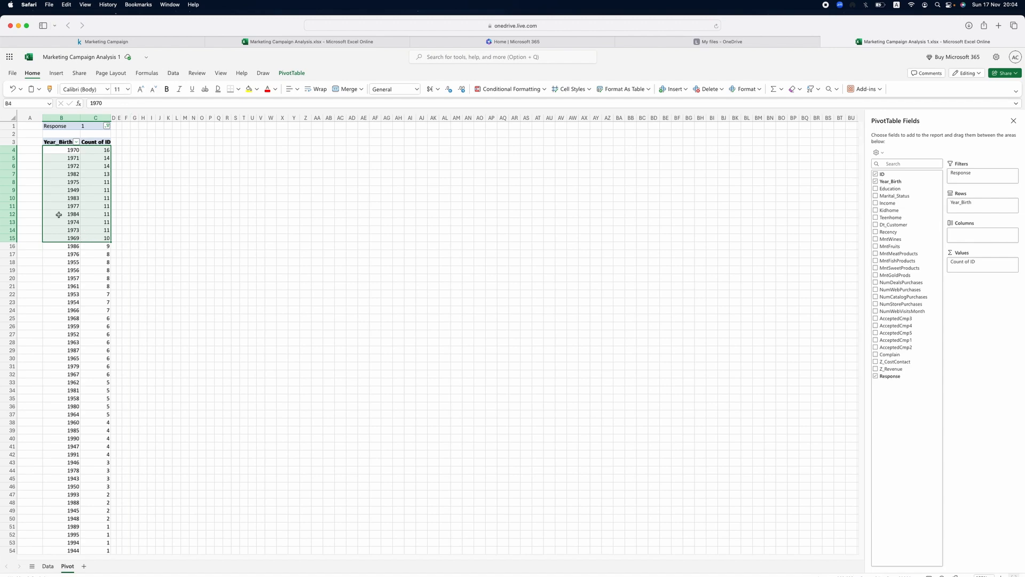
drag(61, 174, 75, 230)
drag(67, 149, 98, 246)
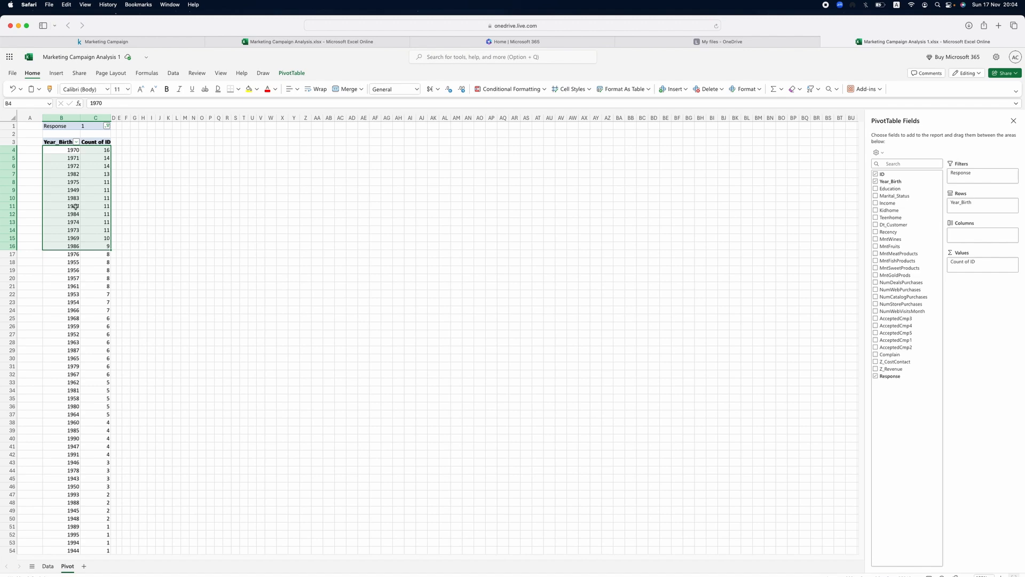
Add a new worksheet after the Pivot sheet and name it Insights.
click(84, 567)
right_click(89, 567)
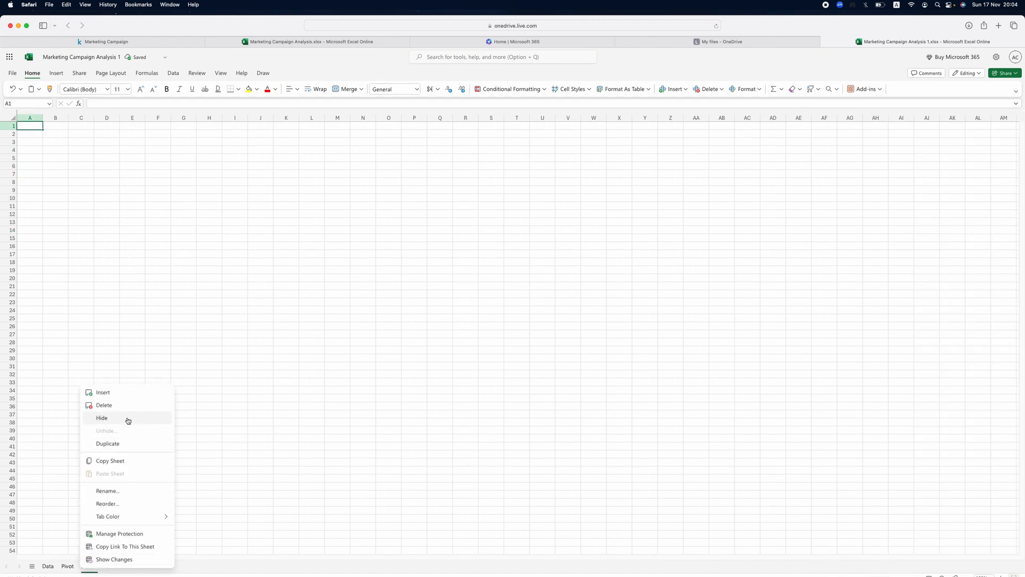
click(114, 491)
text(Insights)
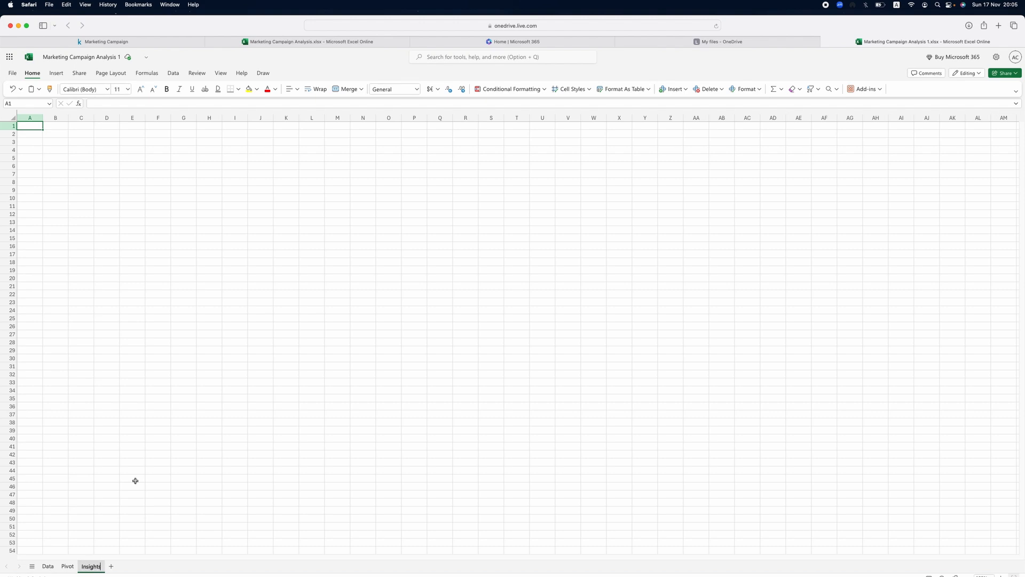
click(245, 412)
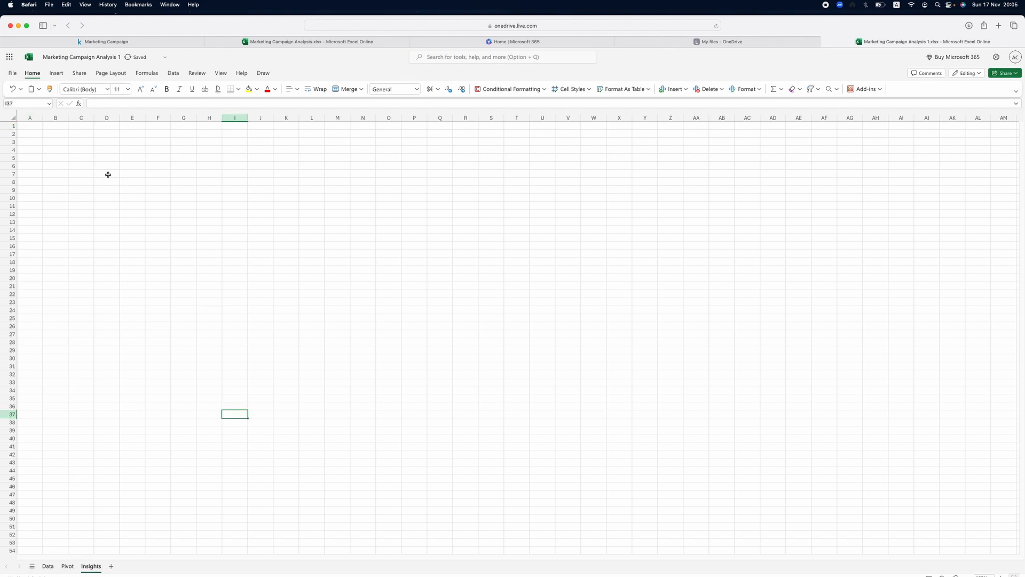
click(51, 134)
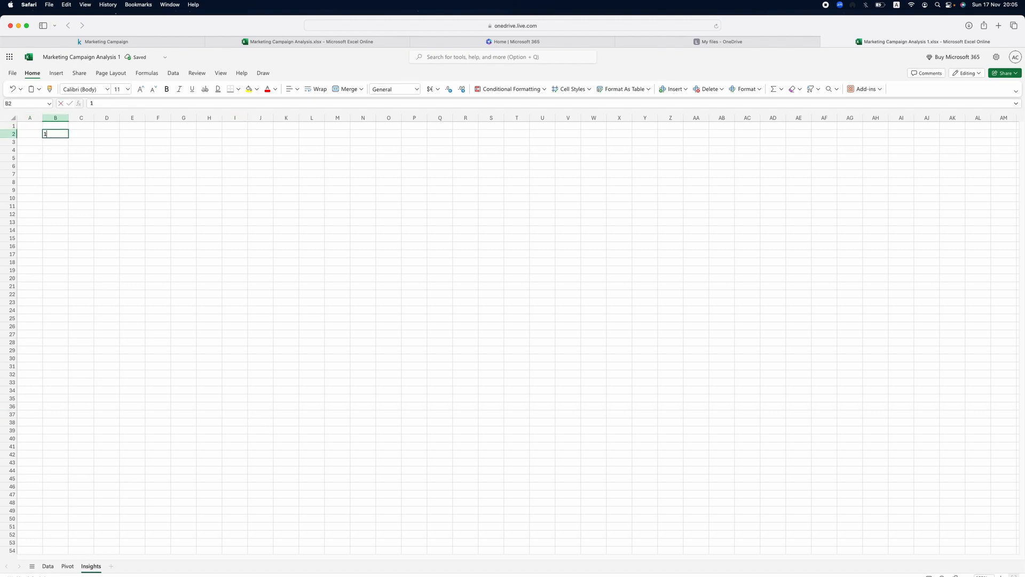
text(1.)
key(Escape)
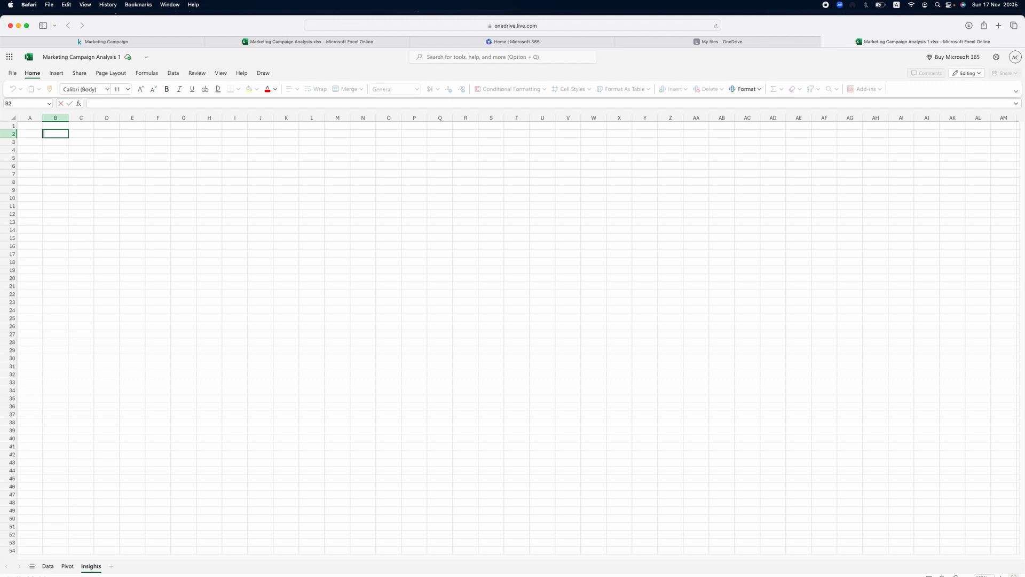
Copy the headers and top birth years in B3:C15 of the Pivot sheet and paste them into Insights starting at B2.
click(68, 567)
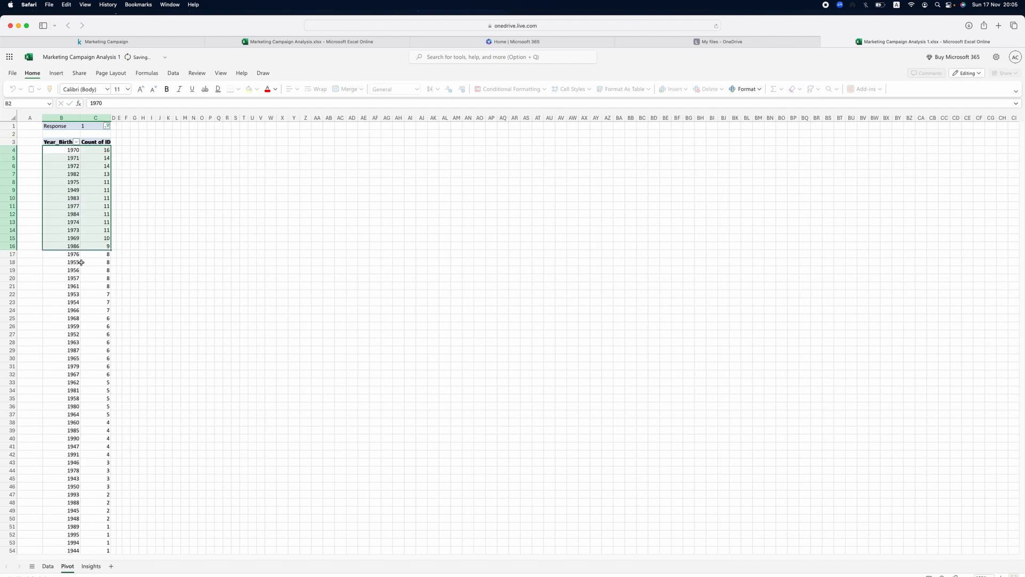
click(94, 199)
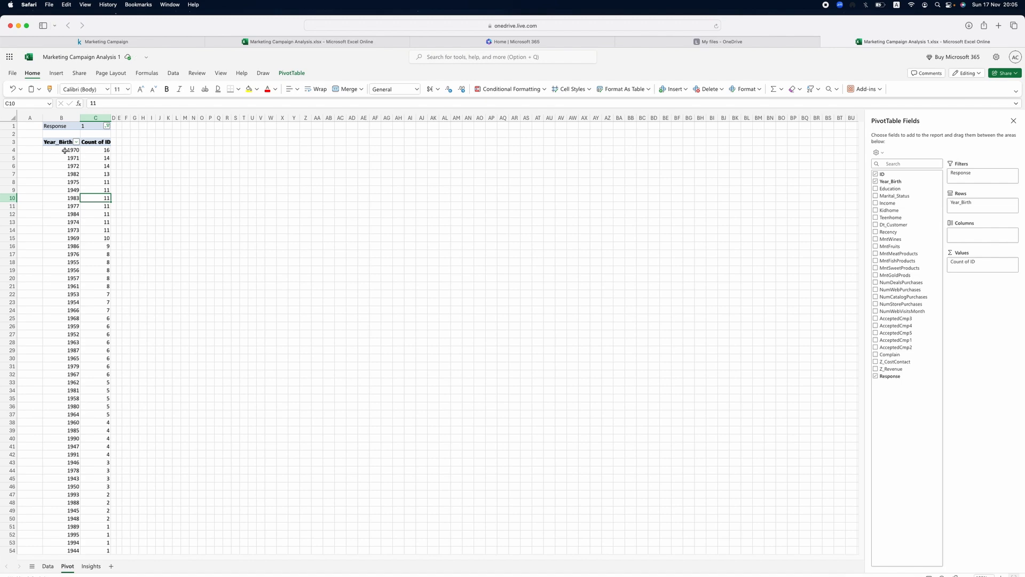
drag(56, 142, 105, 236)
right_click(106, 236)
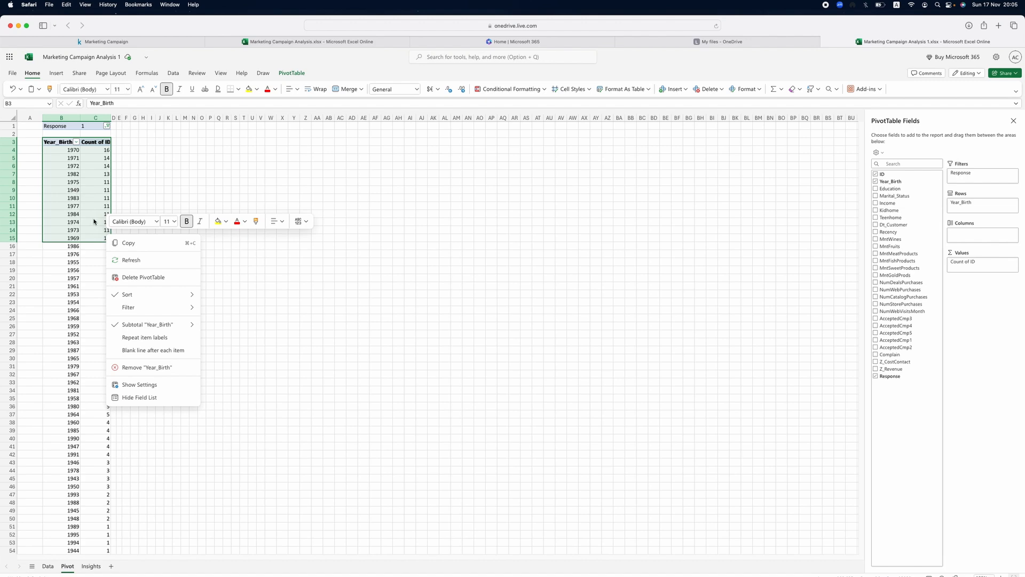
click(83, 567)
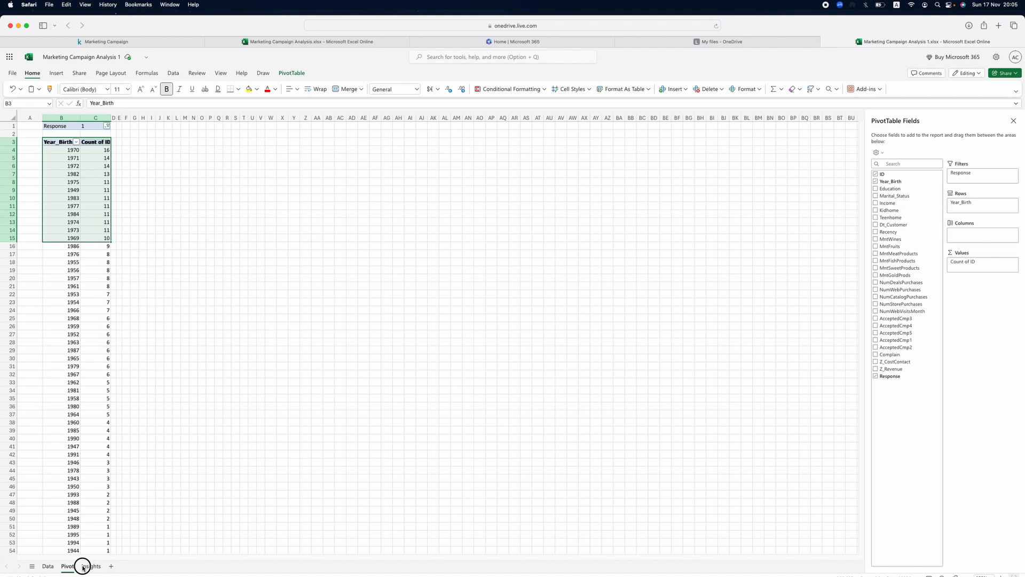
click(84, 566)
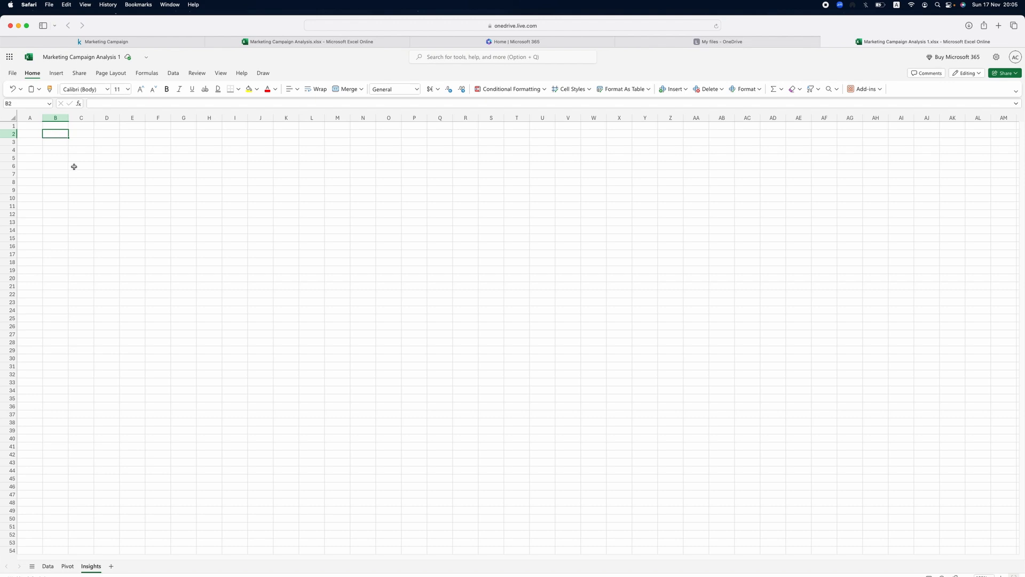
click(67, 565)
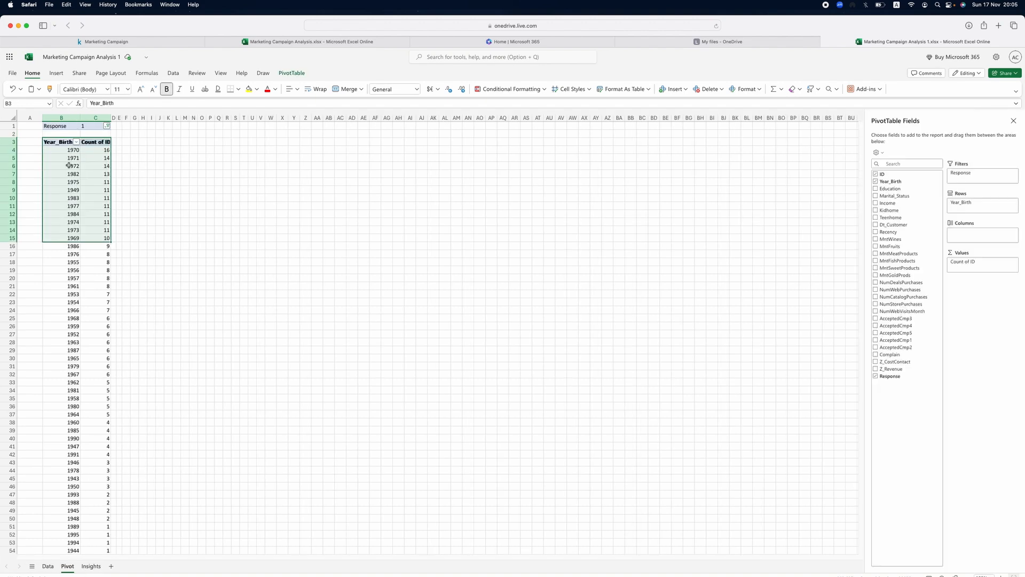
right_click(66, 158)
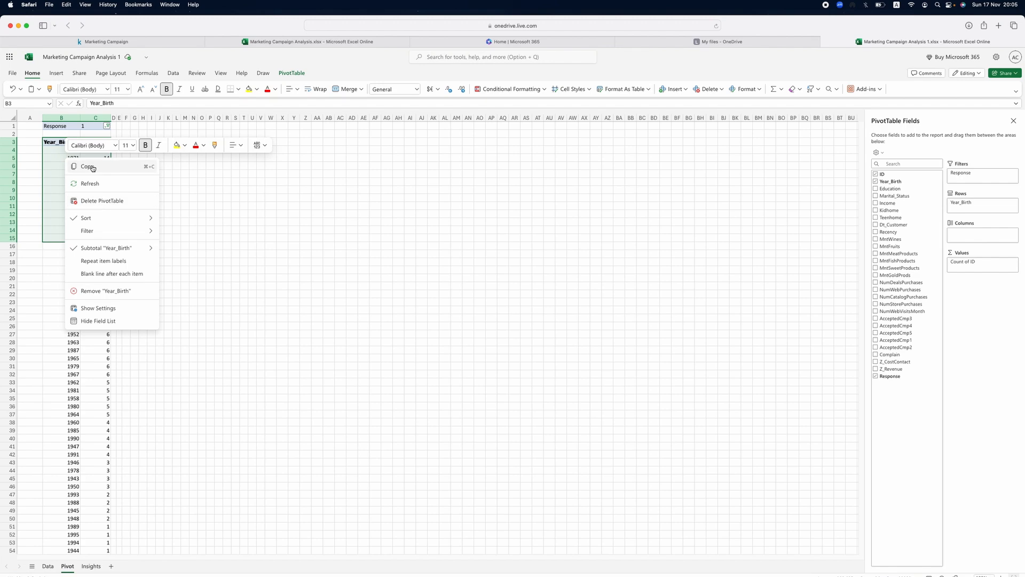
click(87, 166)
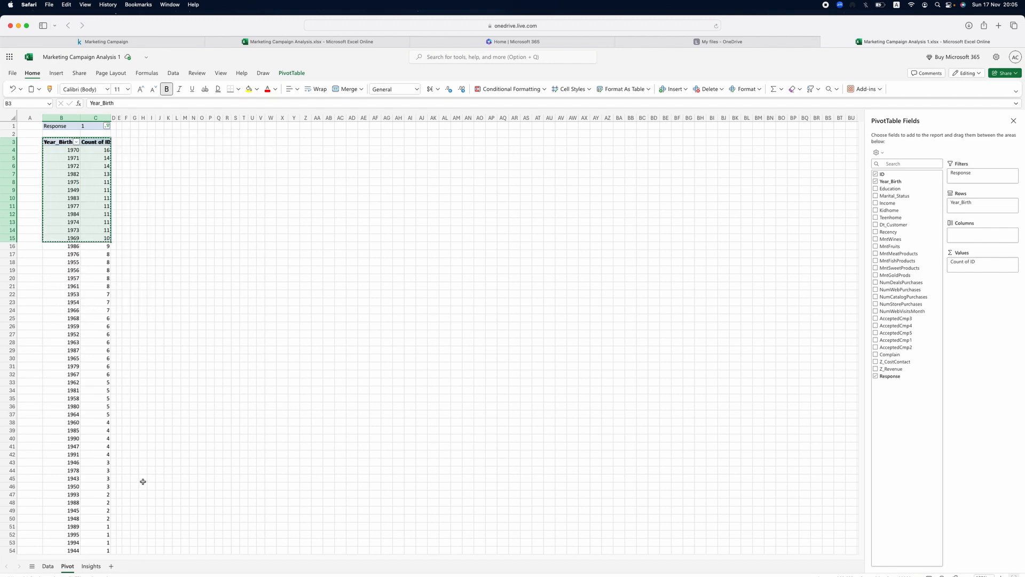
click(99, 570)
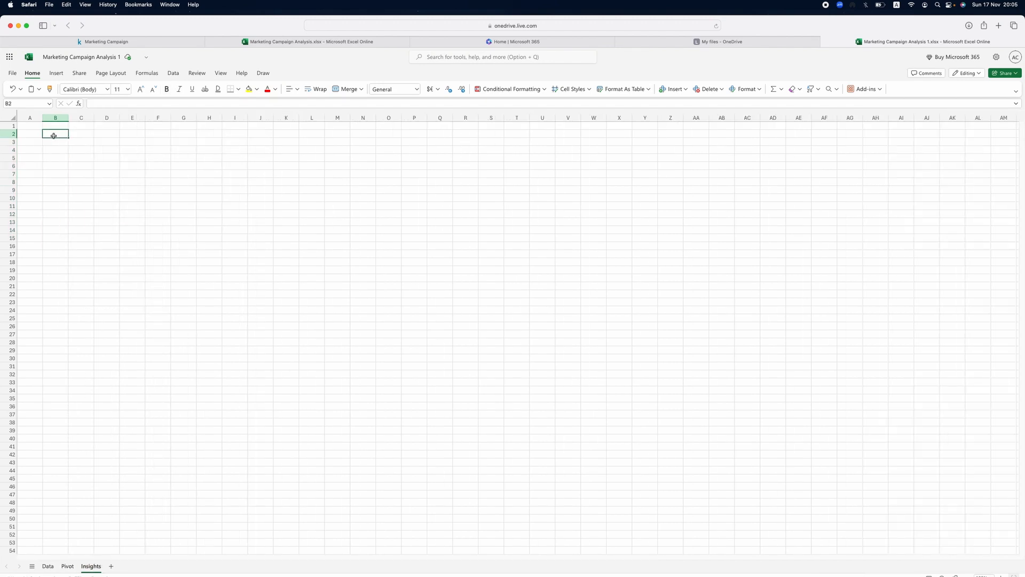
right_click(56, 134)
click(75, 170)
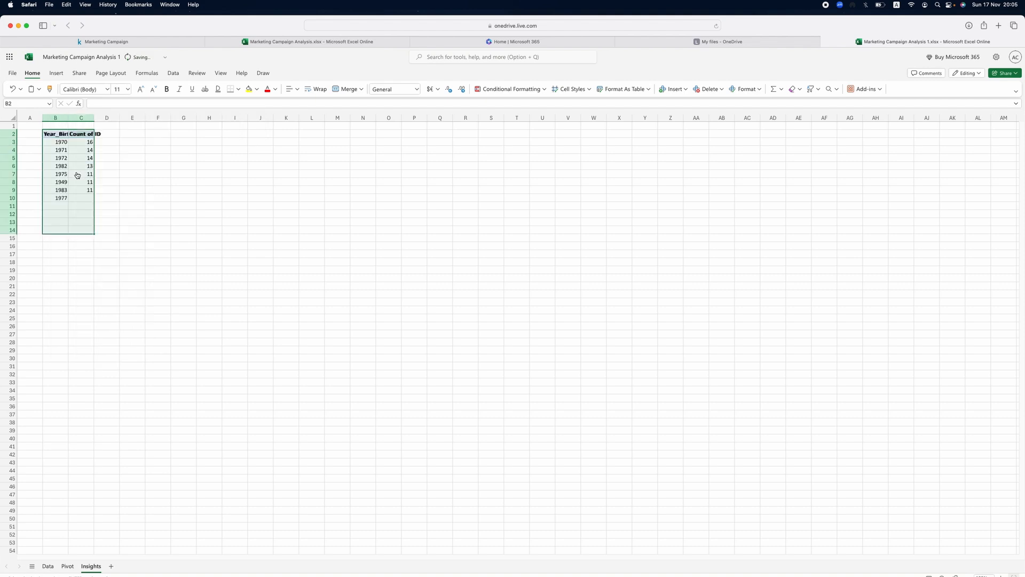
Widen columns B and C on Insights and replace the count heading in C2 with "# of people reconded to offer".
drag(69, 118, 125, 124)
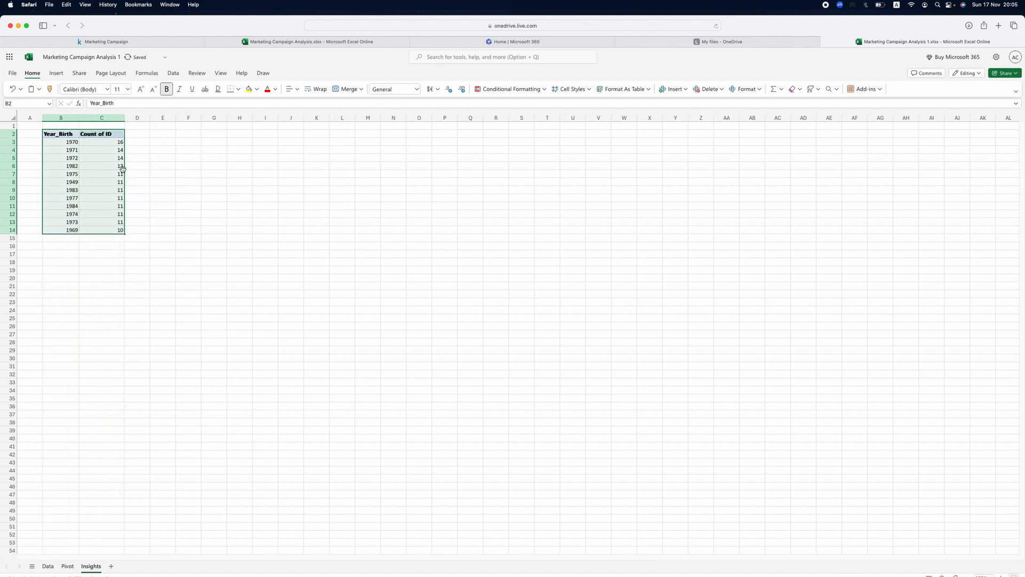
click(89, 135)
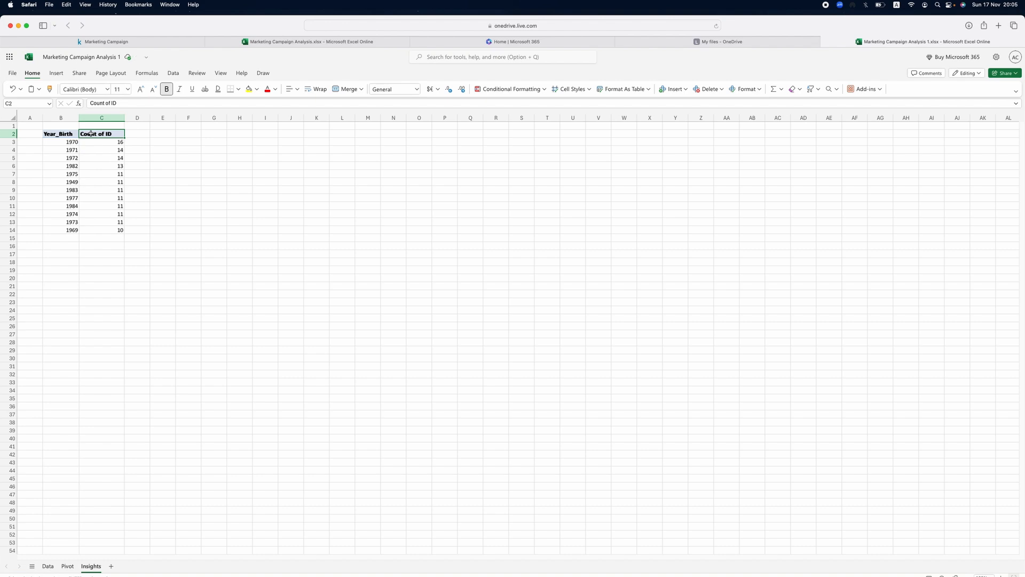
text(# of people reco)
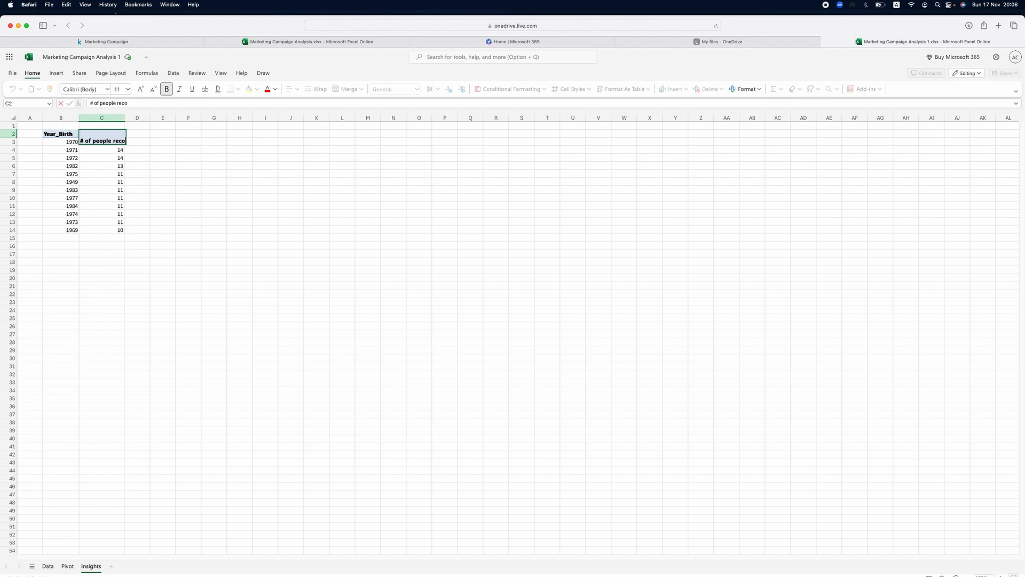
text(nded to offer)
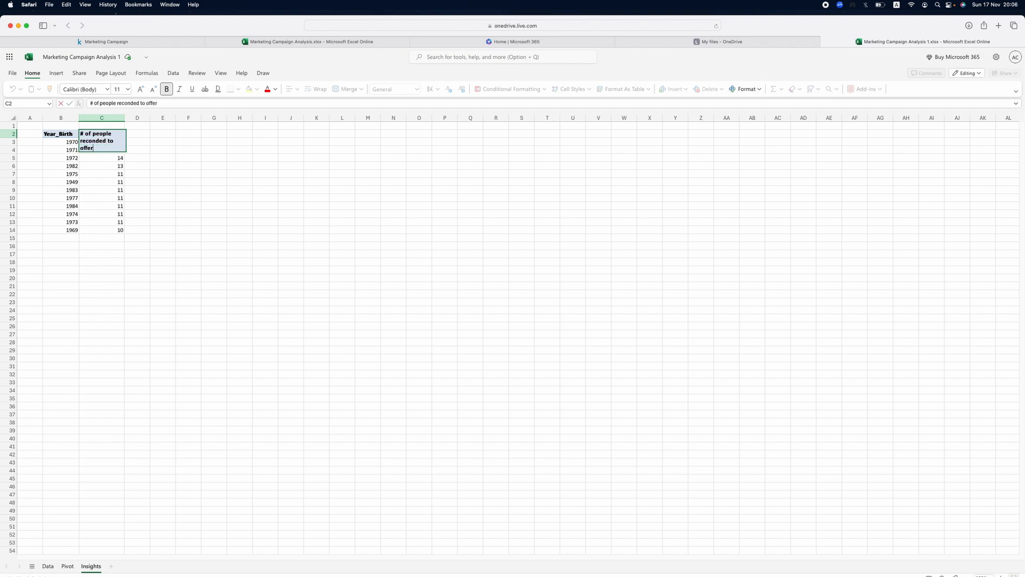
double_click(126, 119)
click(170, 179)
drag(126, 121, 145, 121)
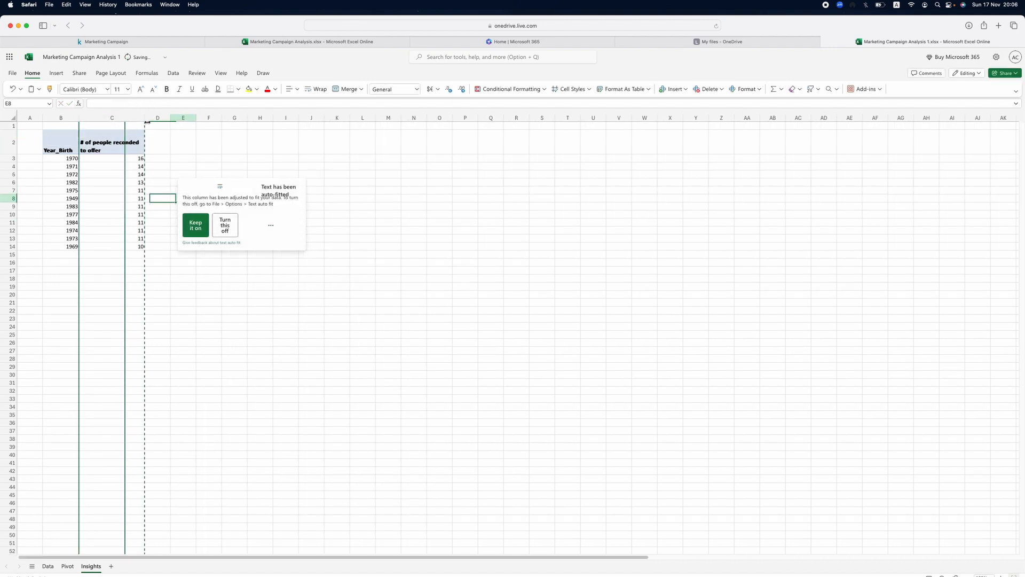
click(196, 226)
Insert a row above the pasted table and enter the title "Top recponders by Year of Birth" in B2.
click(94, 142)
click(63, 145)
text(Top re)
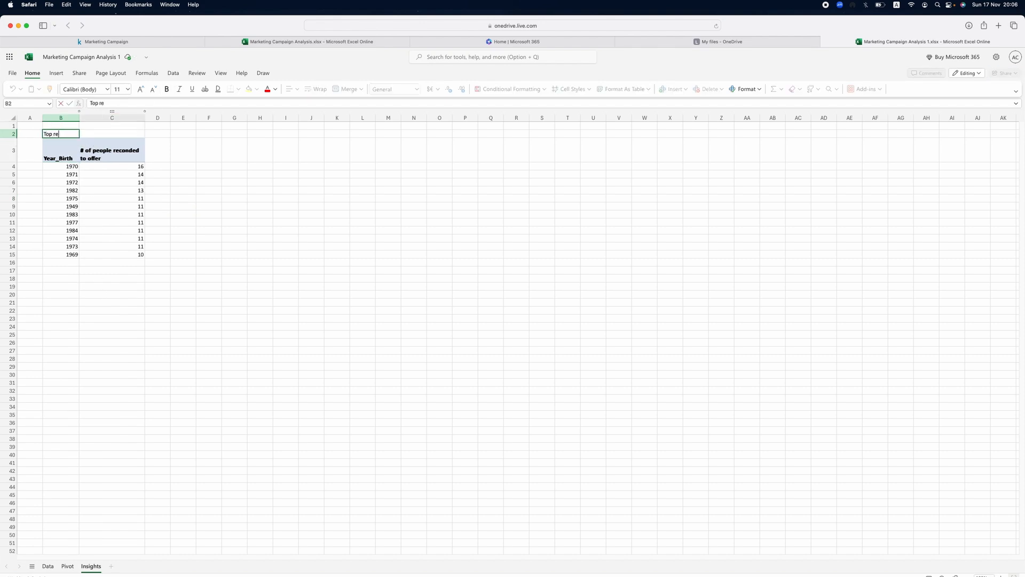
text(cponders)
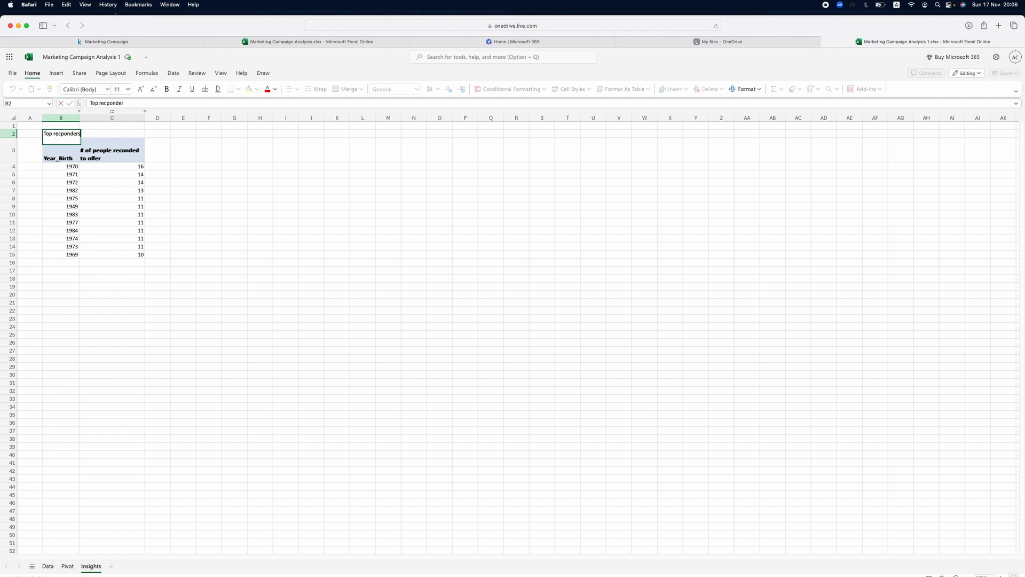
text( by Ag)
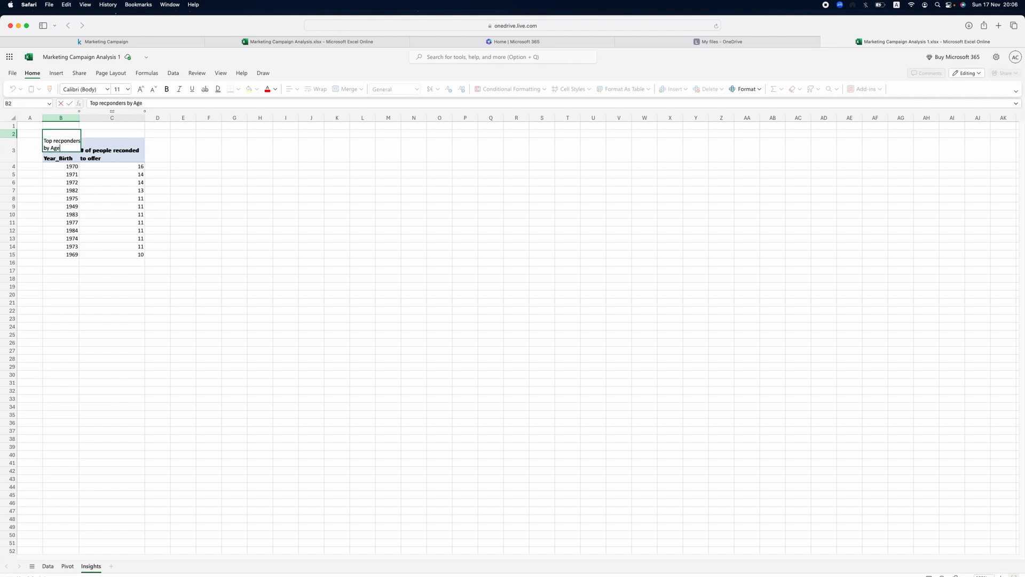
text(e)
key(BackSpace)
key(BackSpace)
key(BackSpace)
text(Yea)
click(234, 221)
Merge and center the title across B2:C2 and format it bold at font size 12.
drag(62, 137, 117, 142)
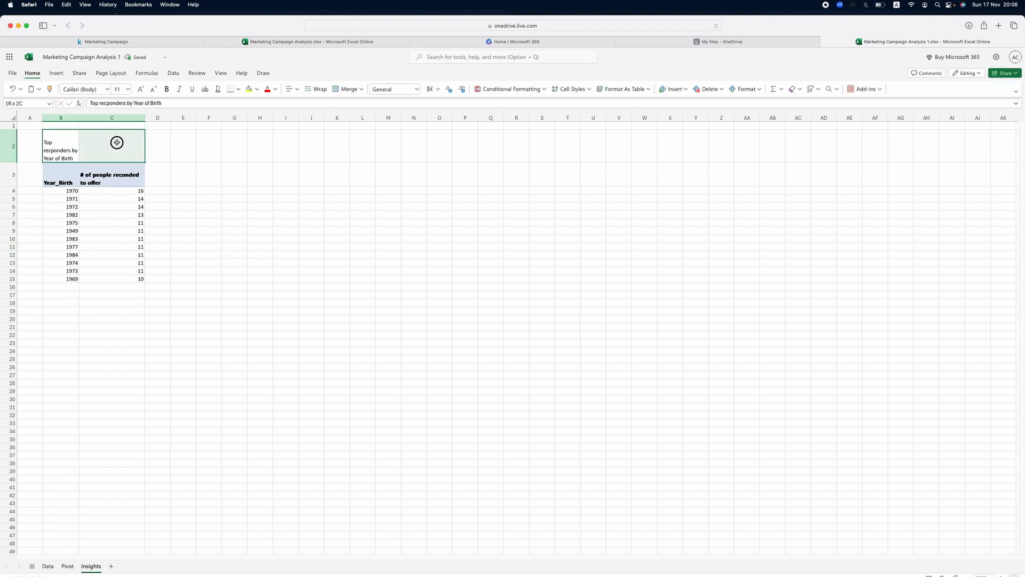
right_click(117, 142)
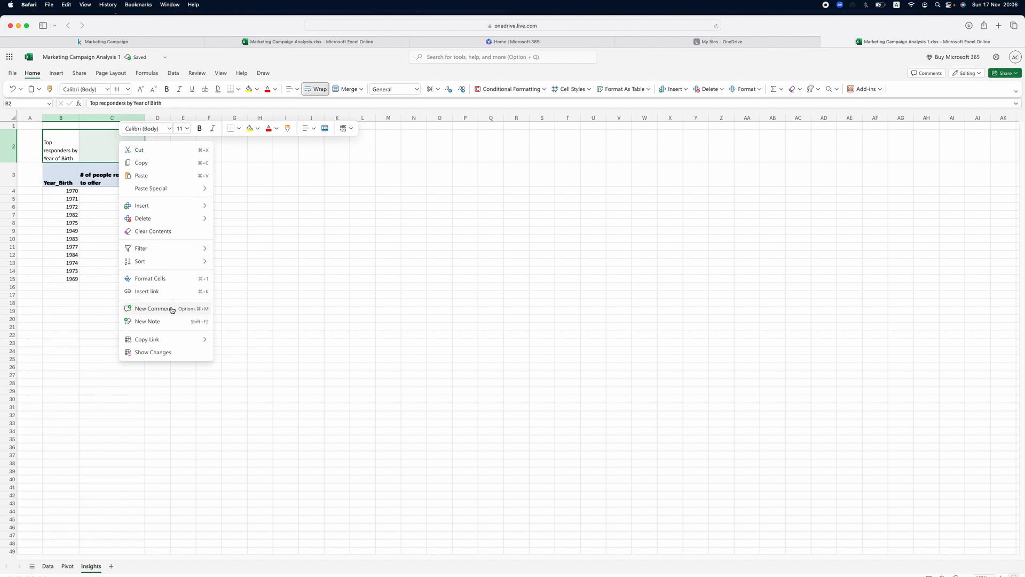
click(338, 90)
click(168, 90)
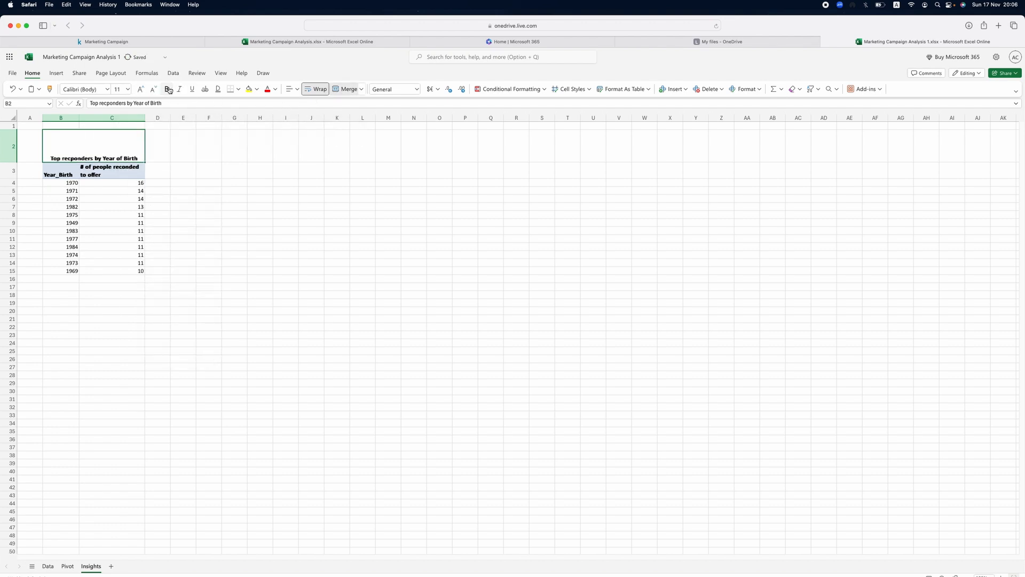
click(127, 89)
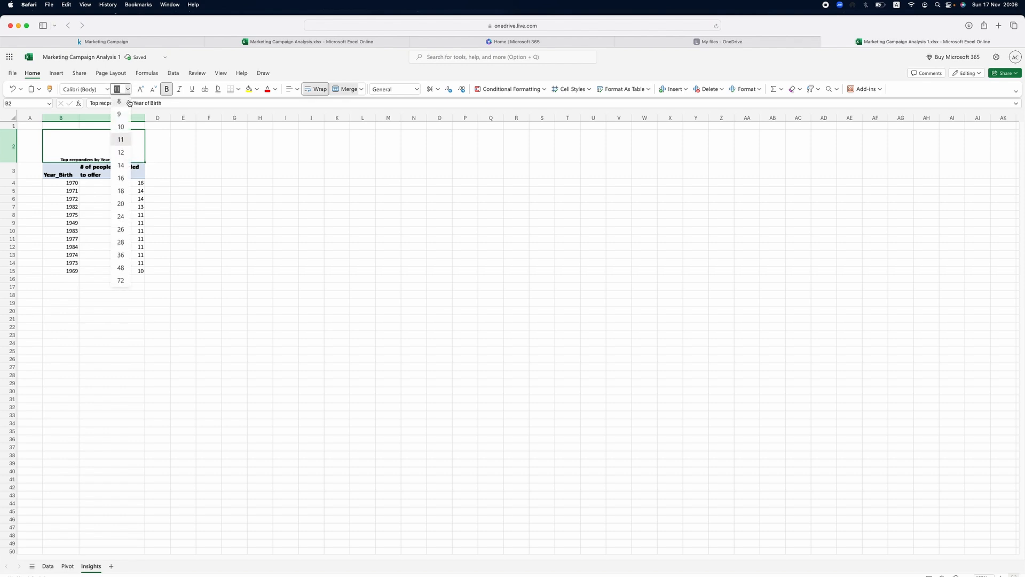
click(122, 153)
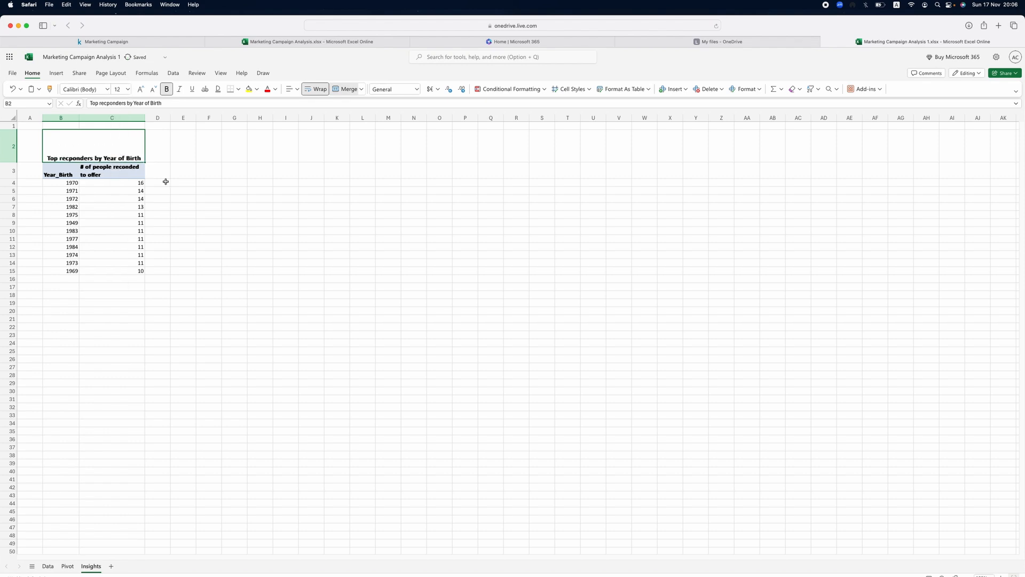
click(415, 391)
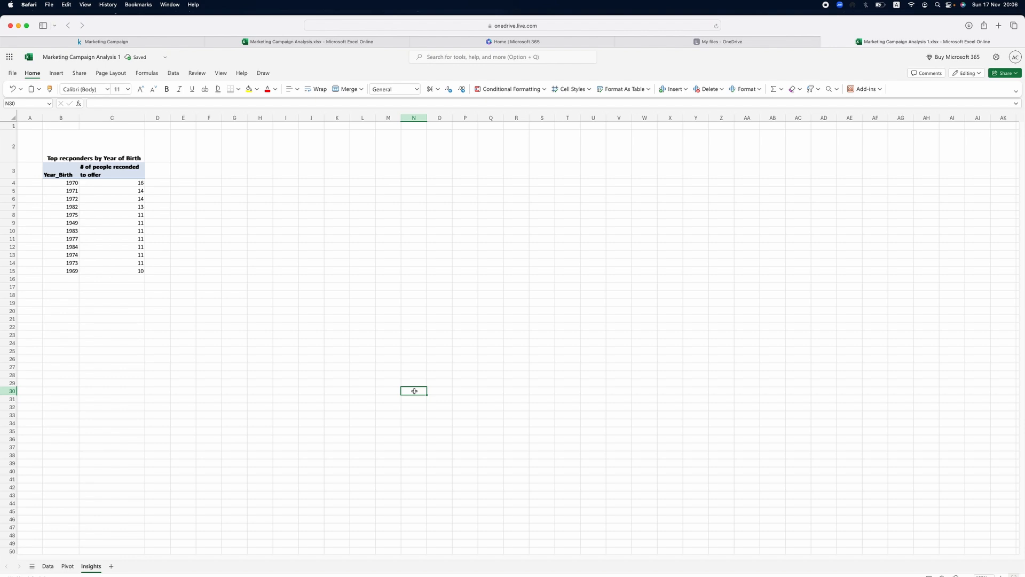
Correct the spelling in the table title so it reads "Top responders by Year of Birth".
click(90, 159)
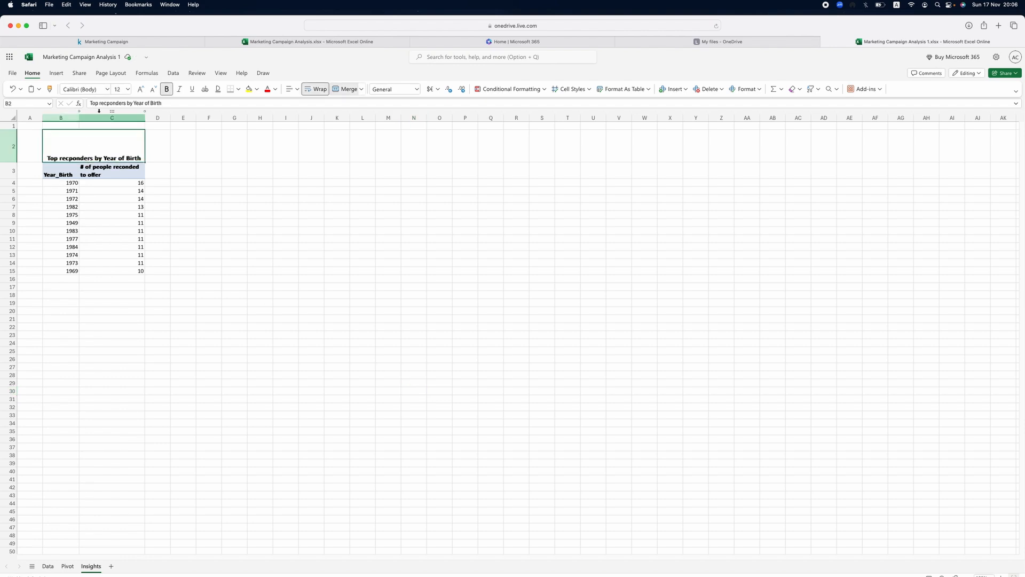
click(105, 103)
key(BackSpace)
text(s)
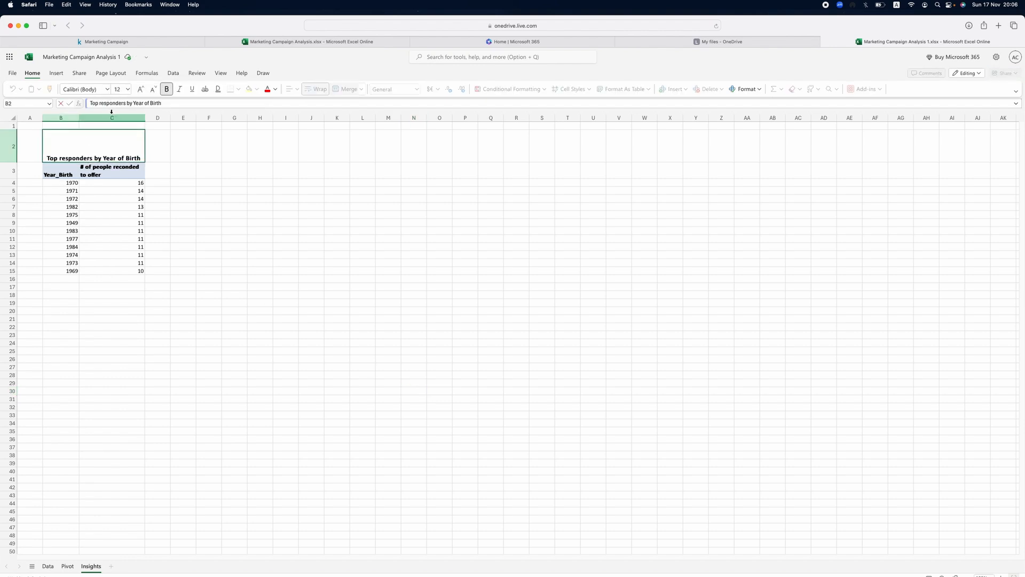
click(274, 287)
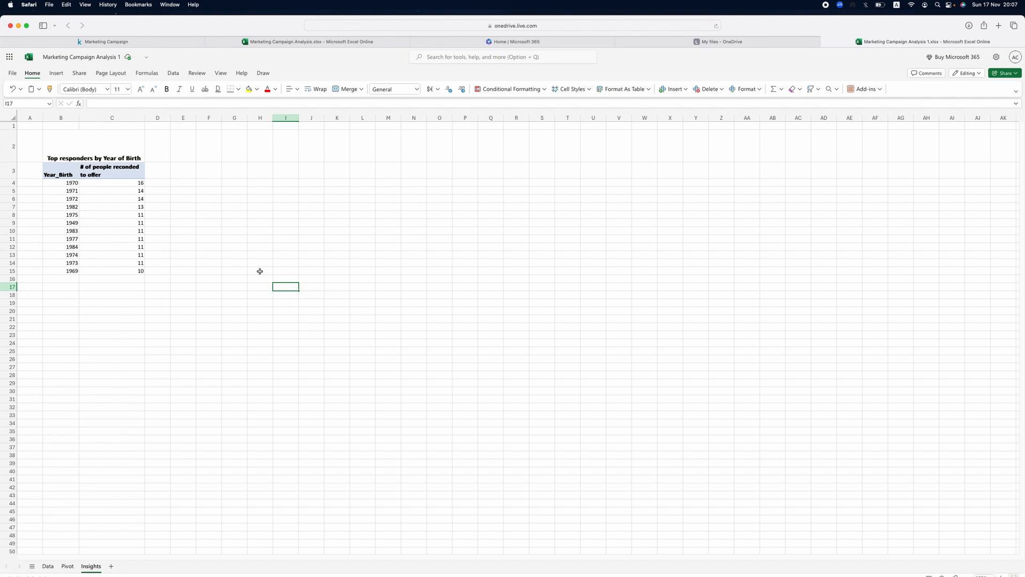
Return to the Pivot sheet and review the birth-year pivot table in columns B and C.
click(331, 221)
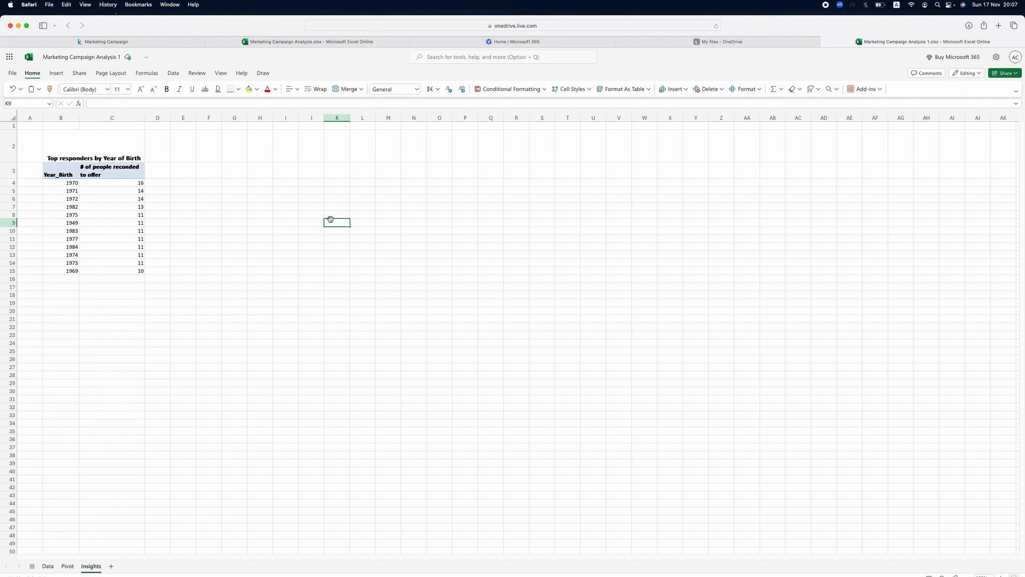
click(67, 566)
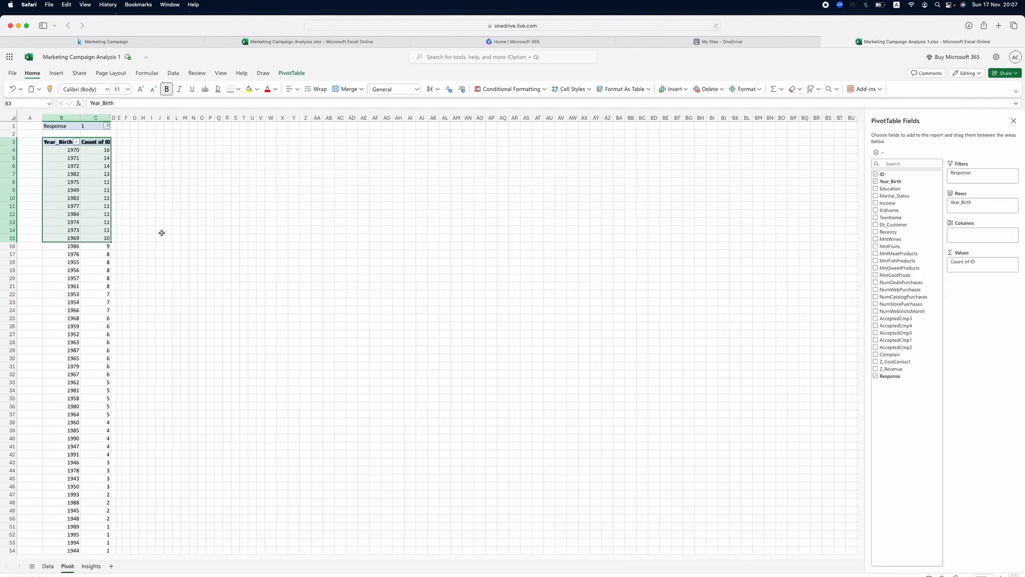
click(145, 149)
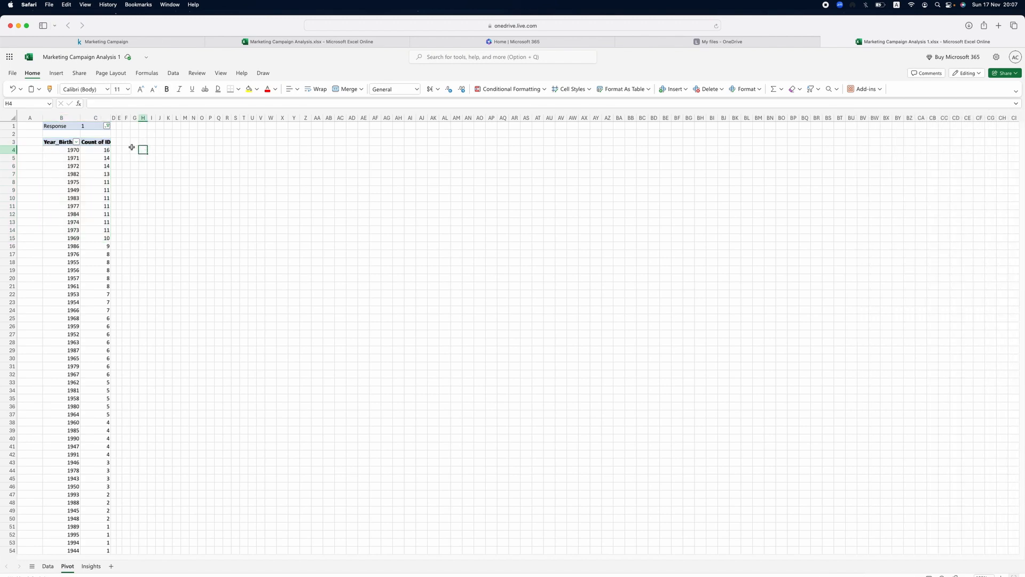
click(126, 142)
click(60, 143)
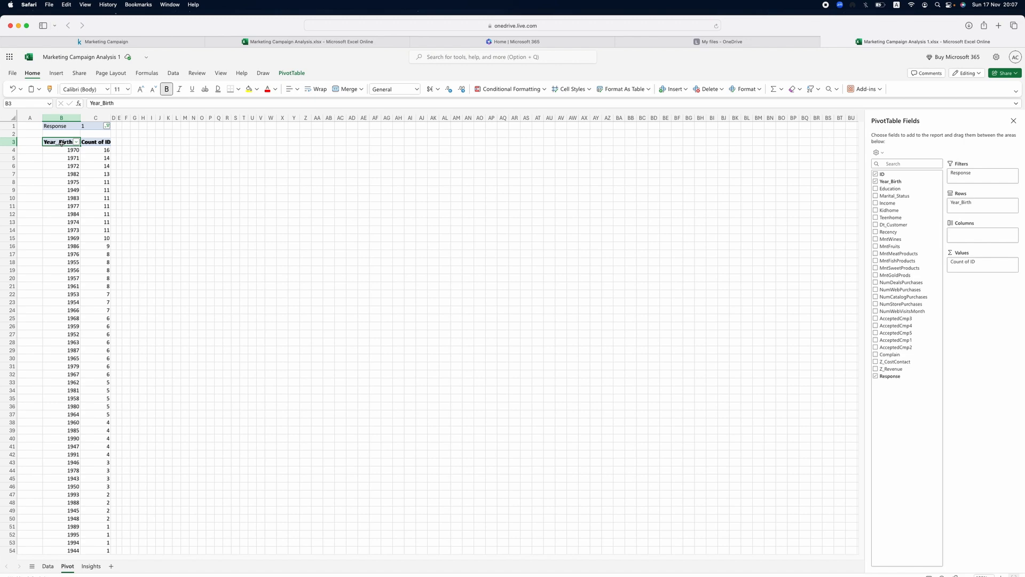
drag(57, 118, 92, 116)
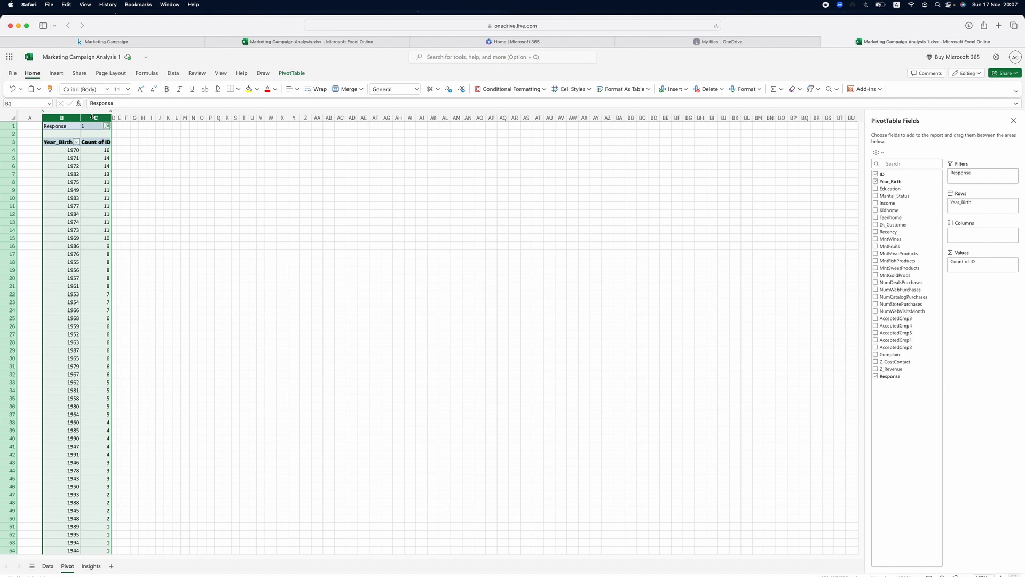
click(154, 127)
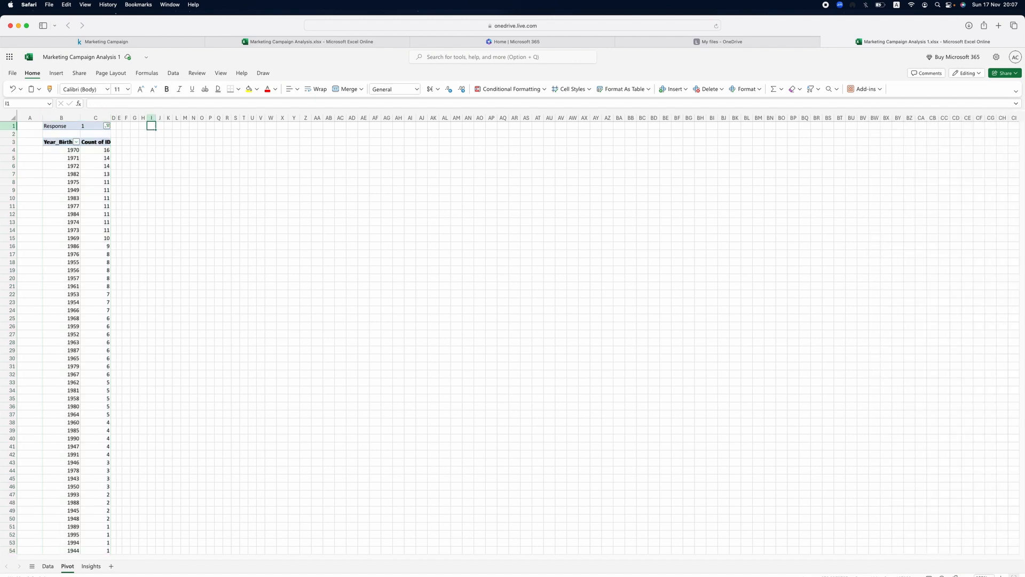
Copy the birth-year pivot table in columns B:C to H1 on the same sheet and widen the pasted columns.
drag(59, 117, 92, 118)
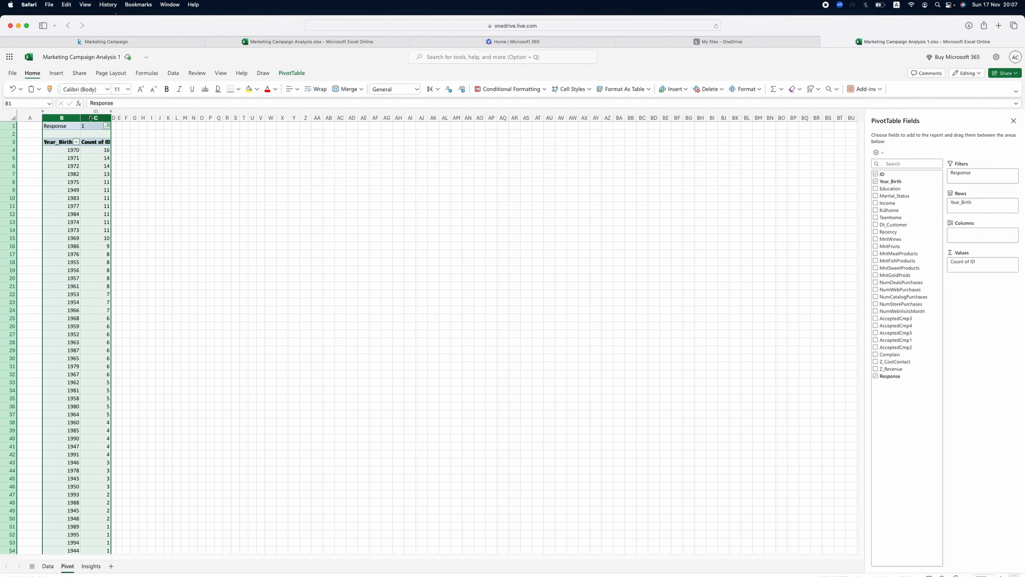
text(c)
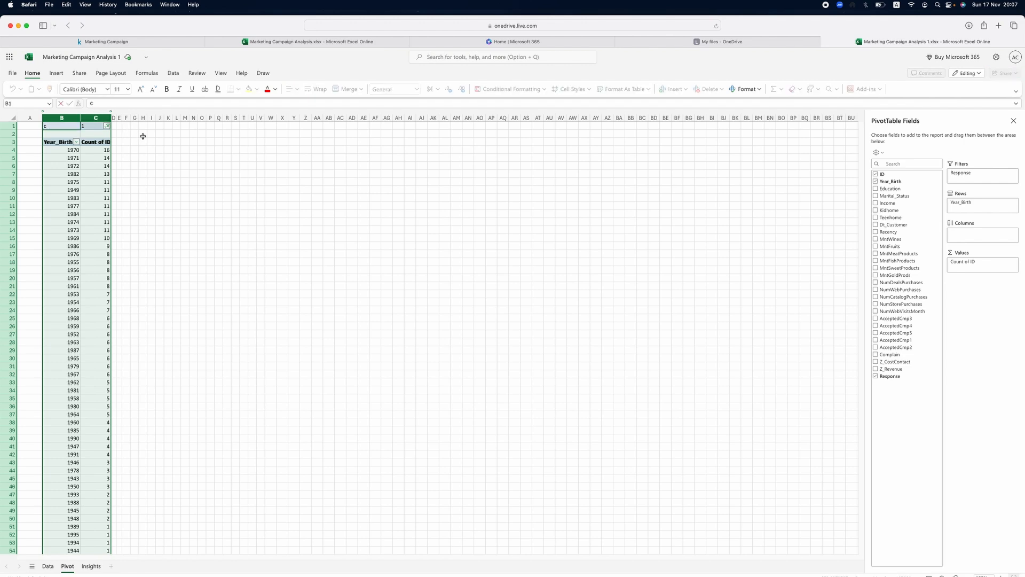
key(Escape)
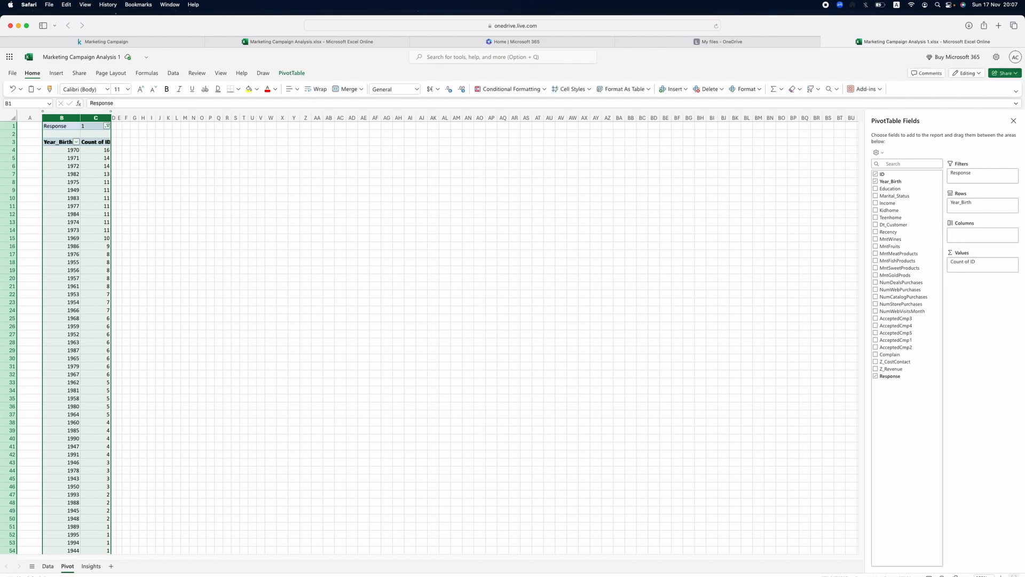
right_click(61, 116)
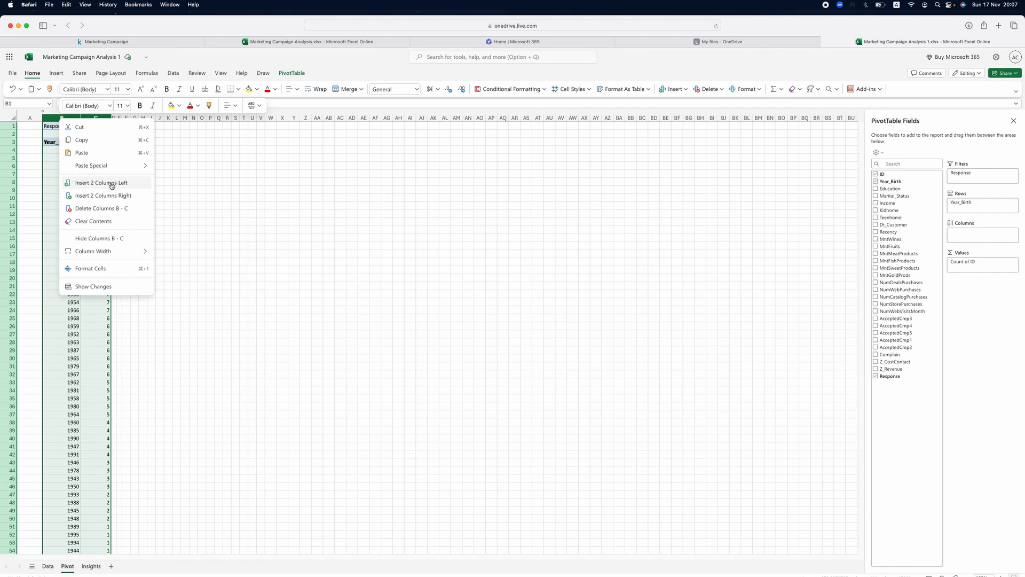
click(104, 140)
click(144, 125)
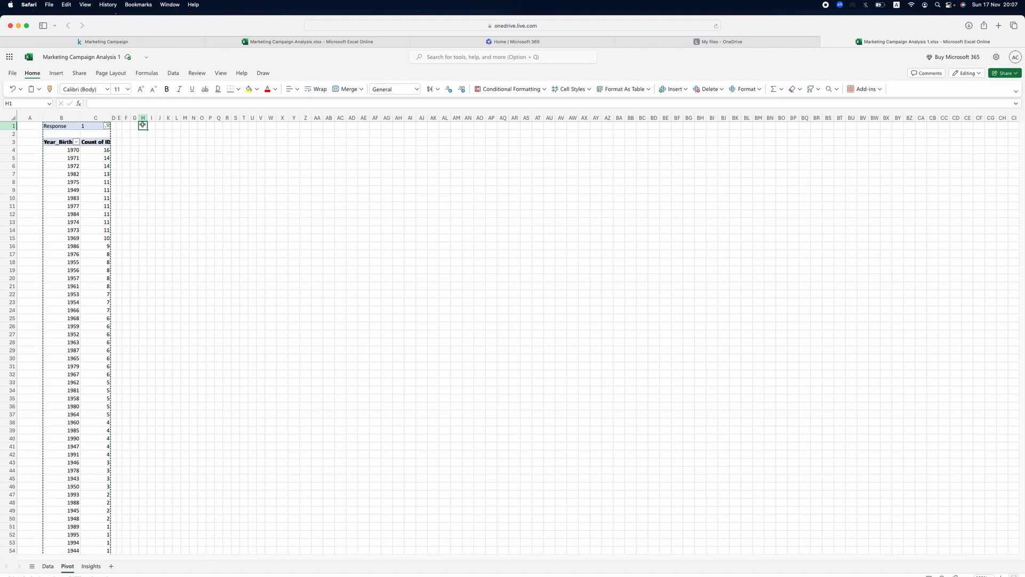
key(super+v)
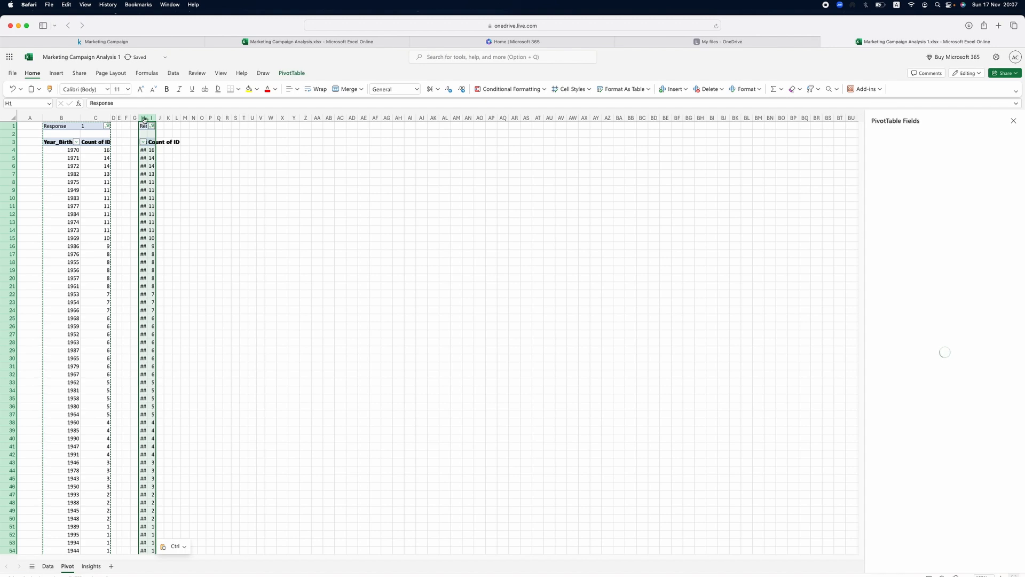
drag(145, 118, 210, 118)
In the copied pivot table, remove Count of ID and Year_Birth, and set Education as the row field.
click(162, 165)
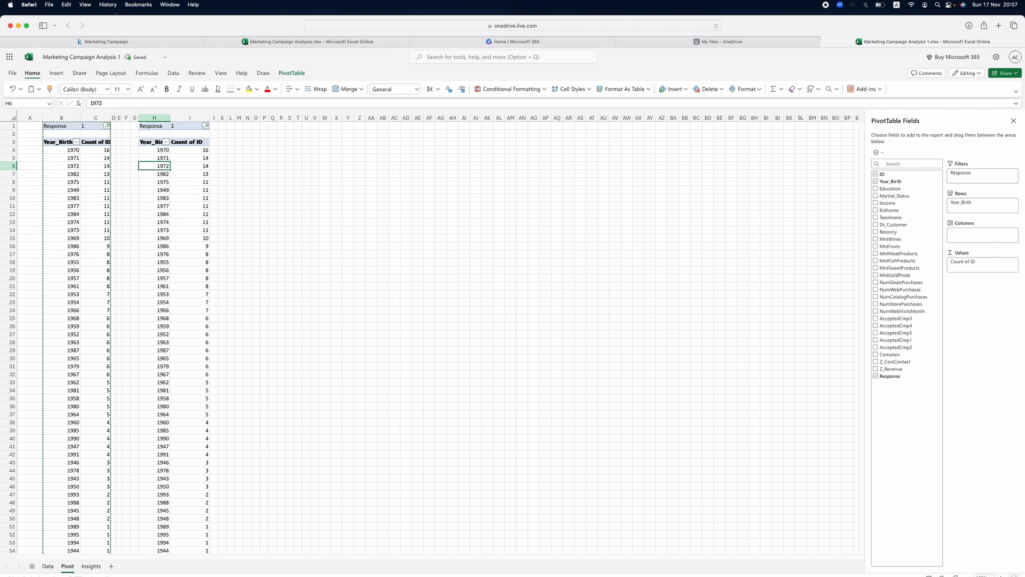
drag(974, 261, 889, 252)
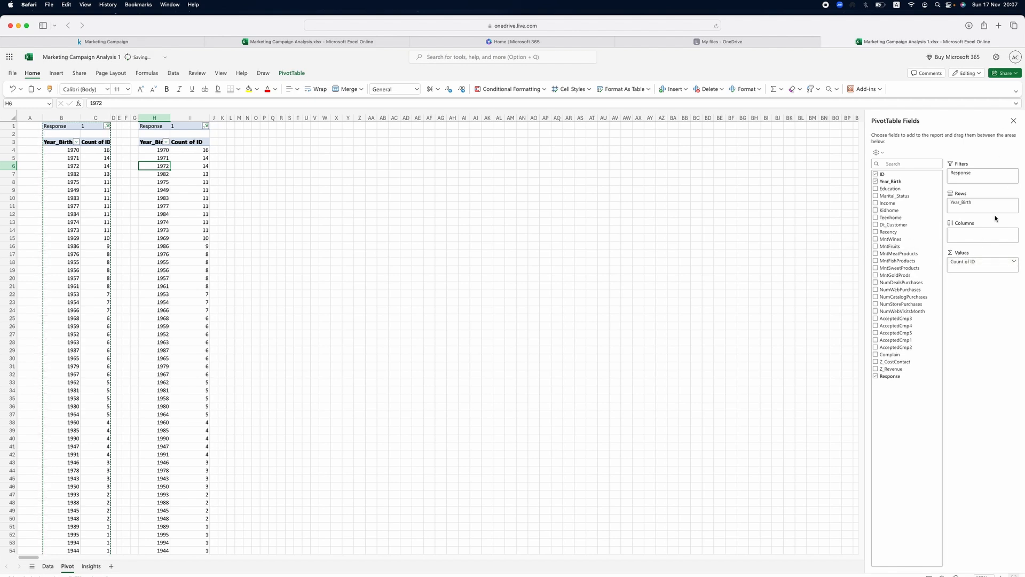
drag(959, 201, 969, 193)
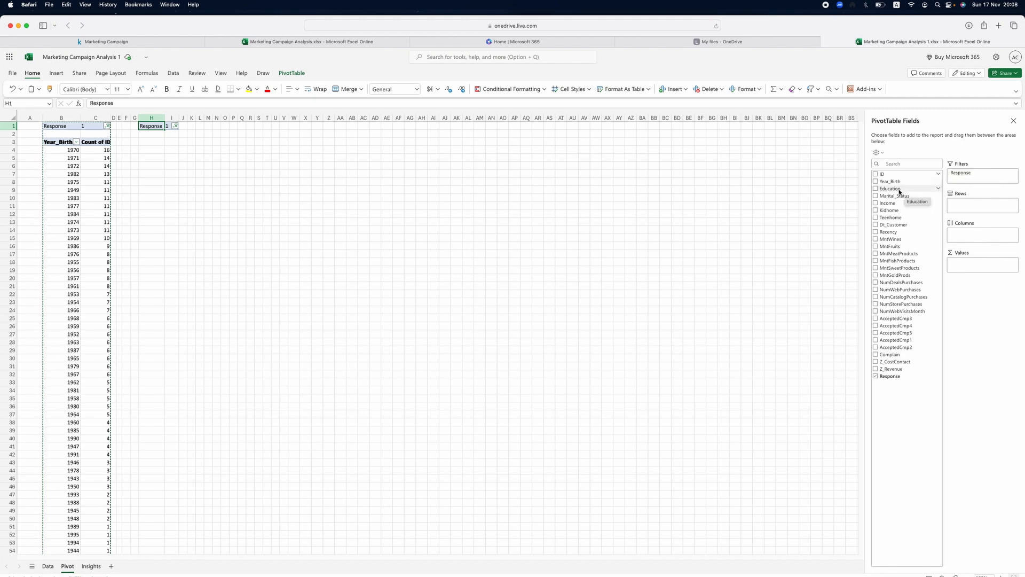
drag(899, 191, 973, 207)
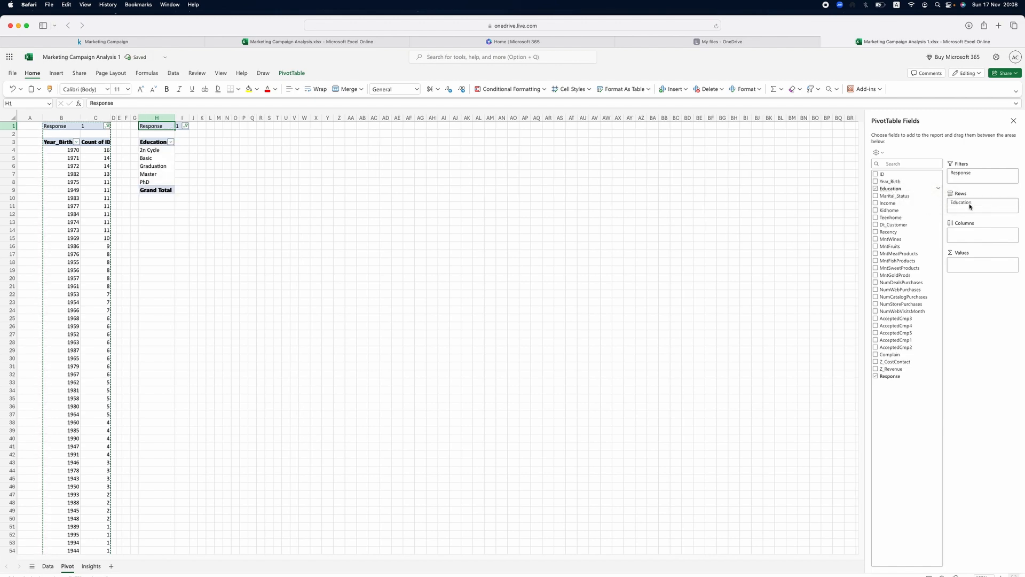
Add ID to the education pivot table's values and summarize it by Count.
drag(880, 175, 982, 266)
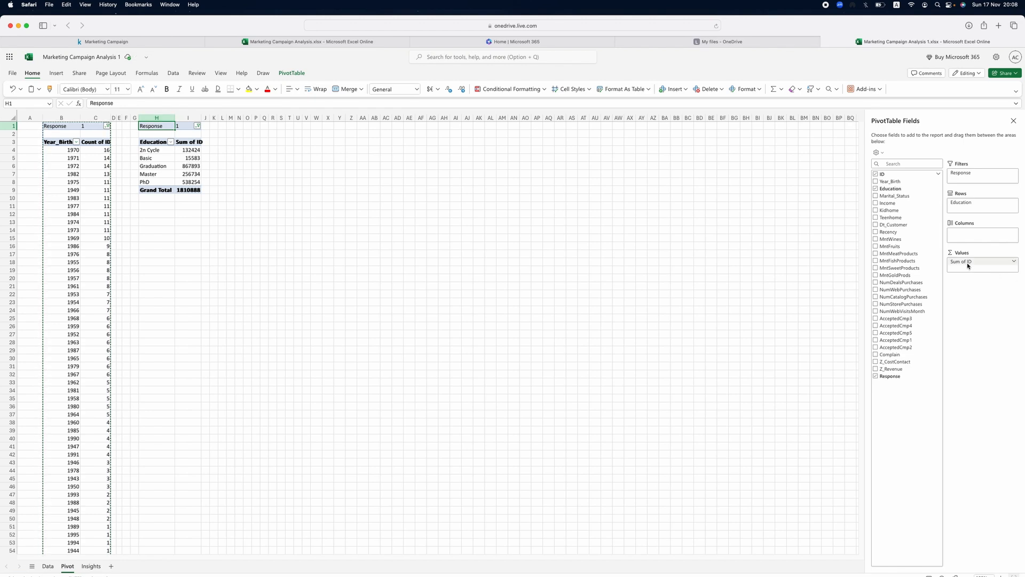
click(1014, 261)
click(955, 405)
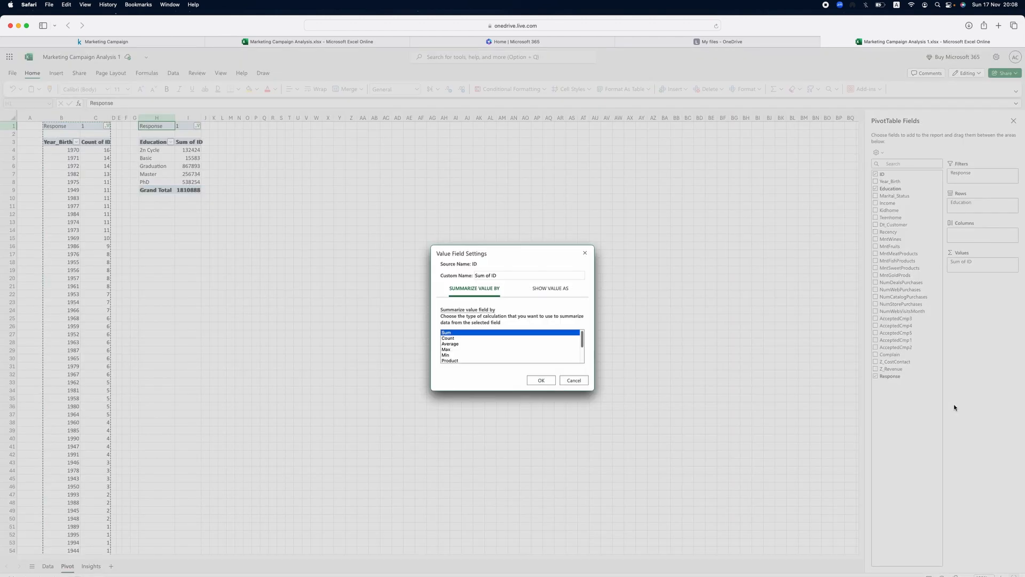
click(455, 340)
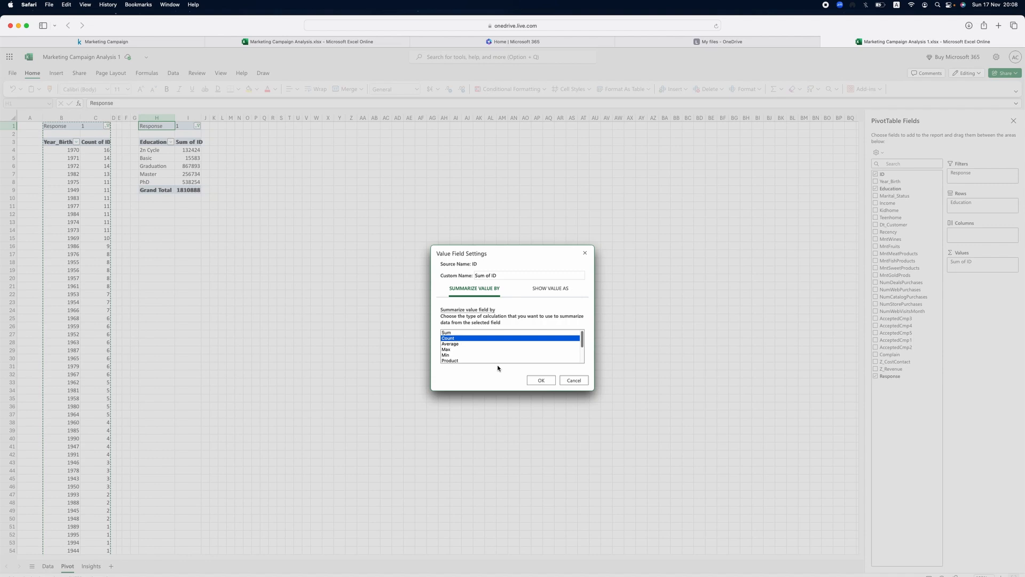
click(534, 380)
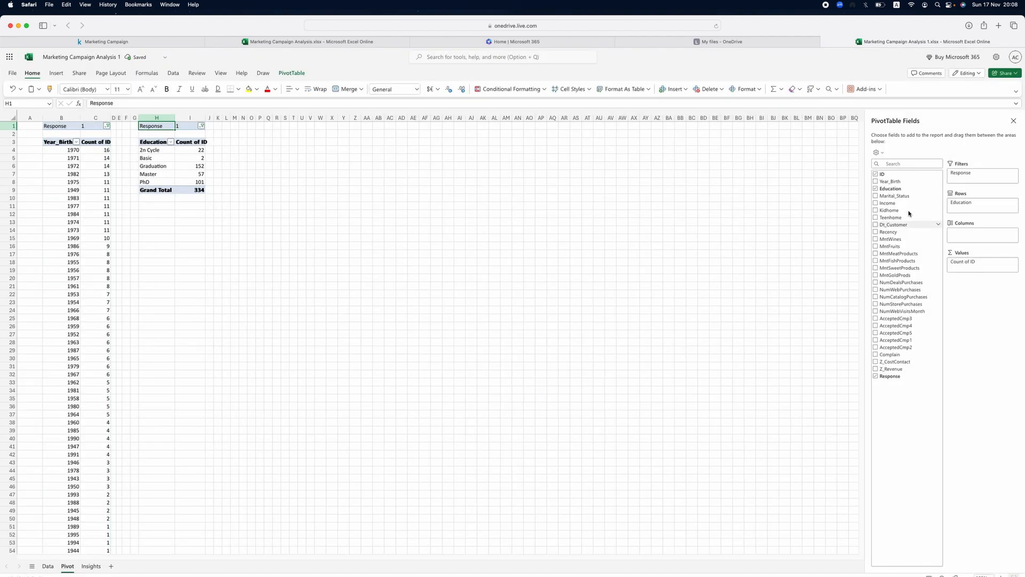
Add ID as a second value field, summarized by Count and shown as % of Grand Total.
drag(886, 174, 968, 270)
click(1014, 271)
click(971, 410)
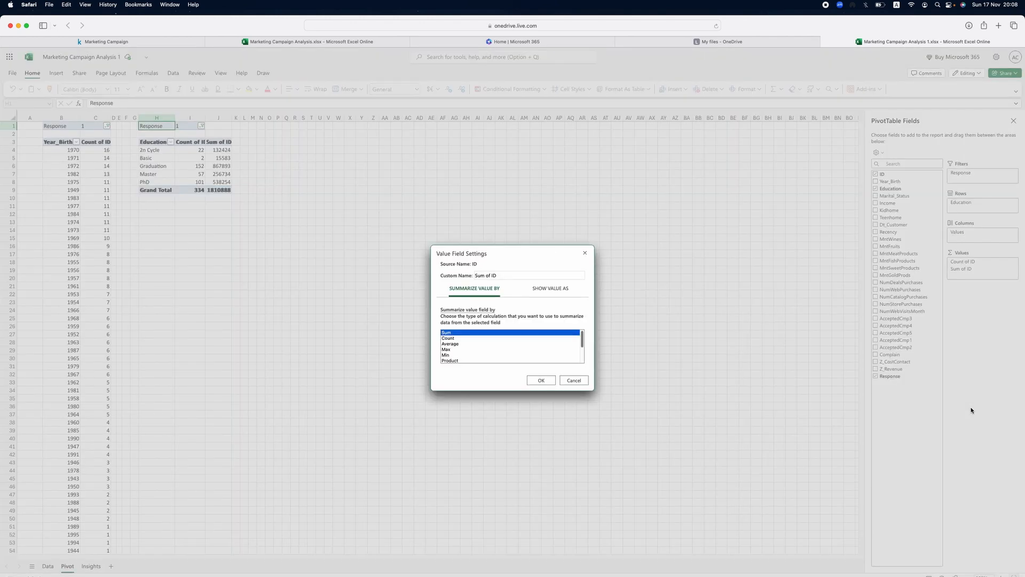
click(474, 340)
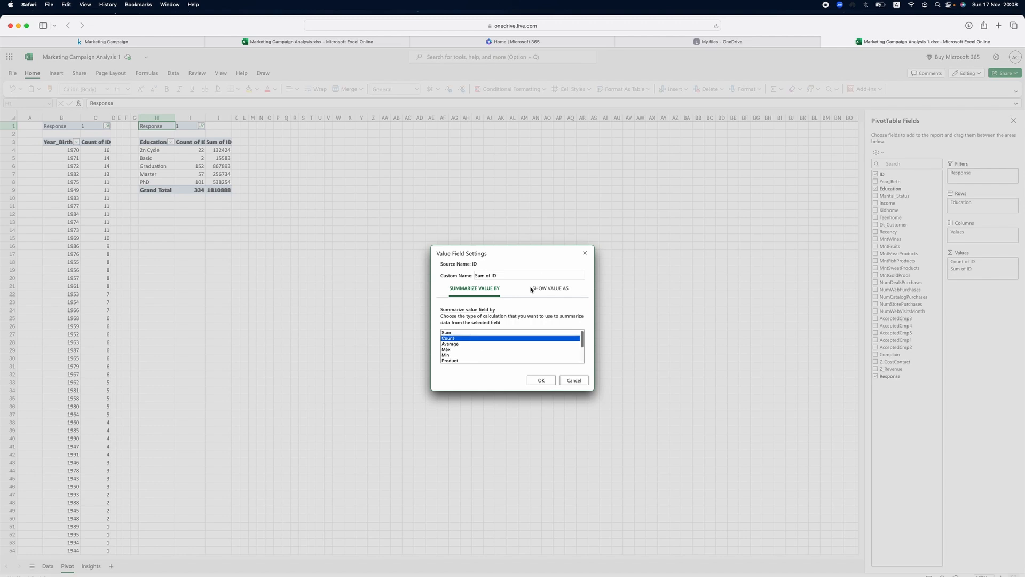
click(553, 288)
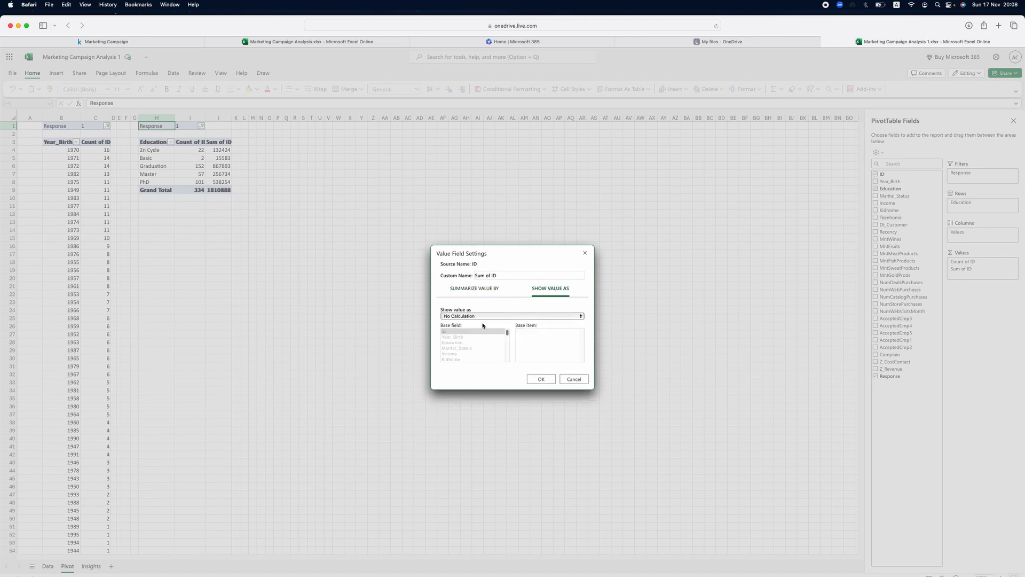
click(481, 317)
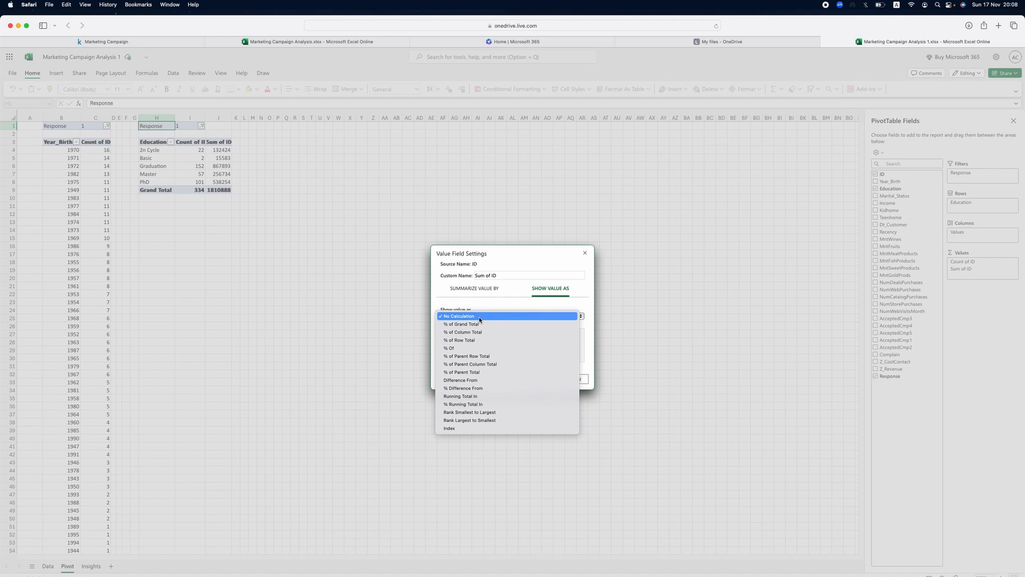
click(479, 323)
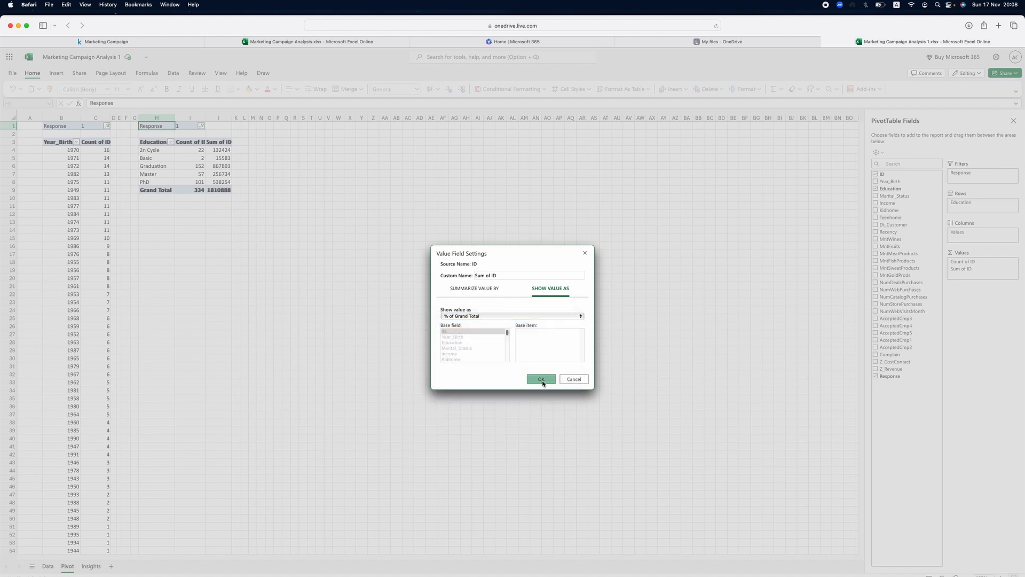
click(542, 380)
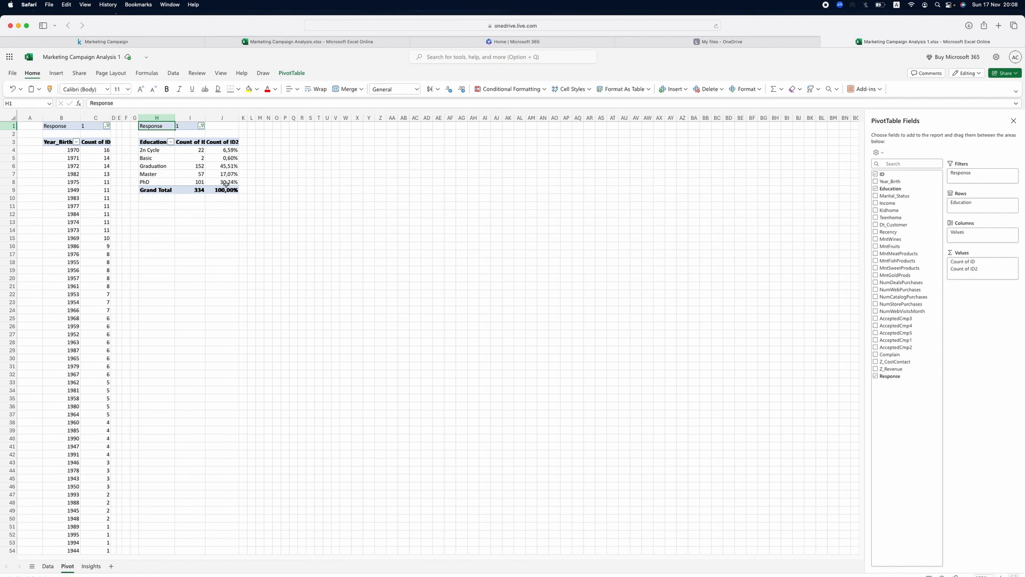
Sort the education pivot table in descending order by its percentage column.
click(190, 142)
click(227, 142)
click(227, 149)
right_click(227, 150)
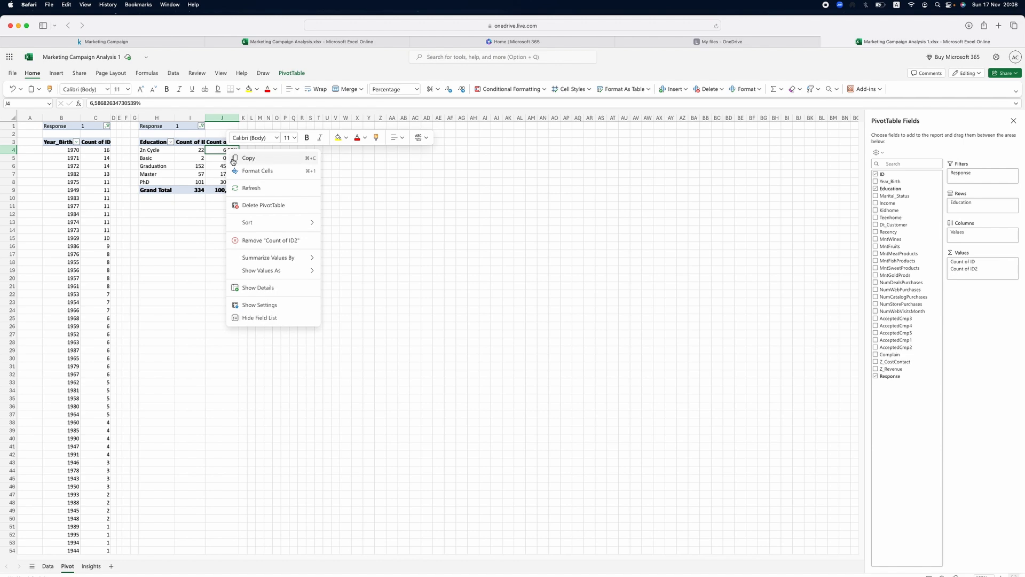
mouse_move(266, 222)
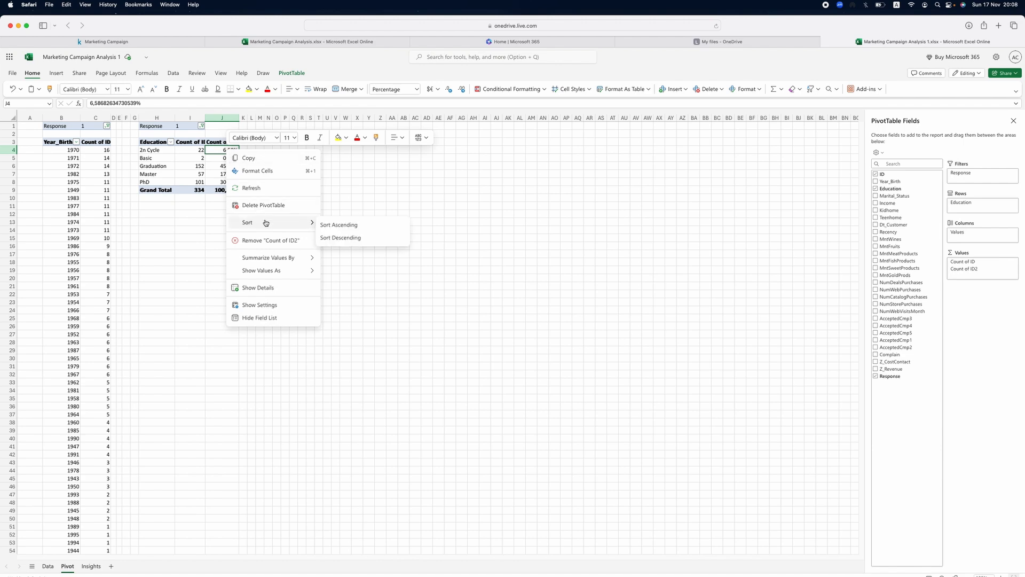
click(332, 236)
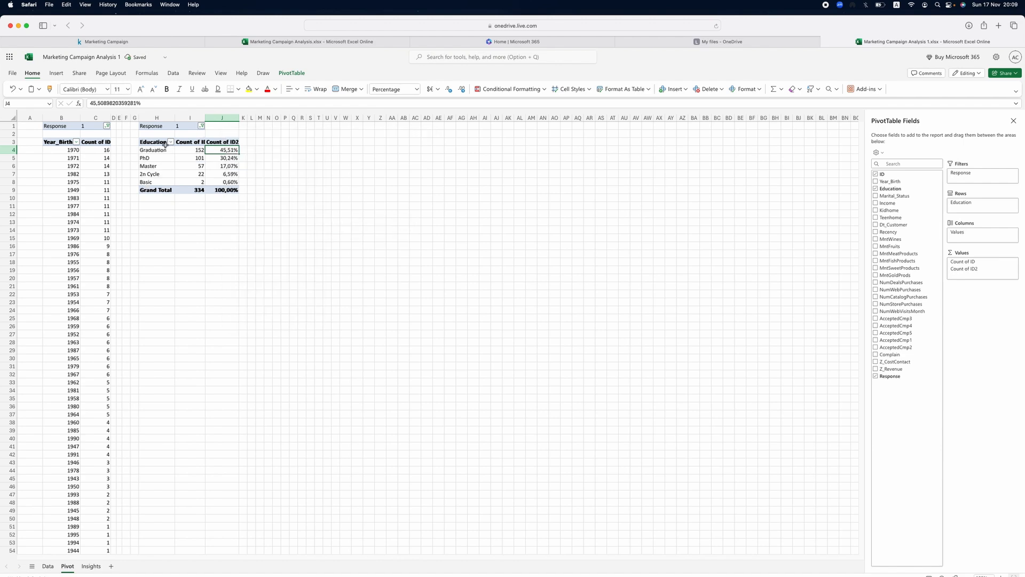
drag(163, 150, 214, 163)
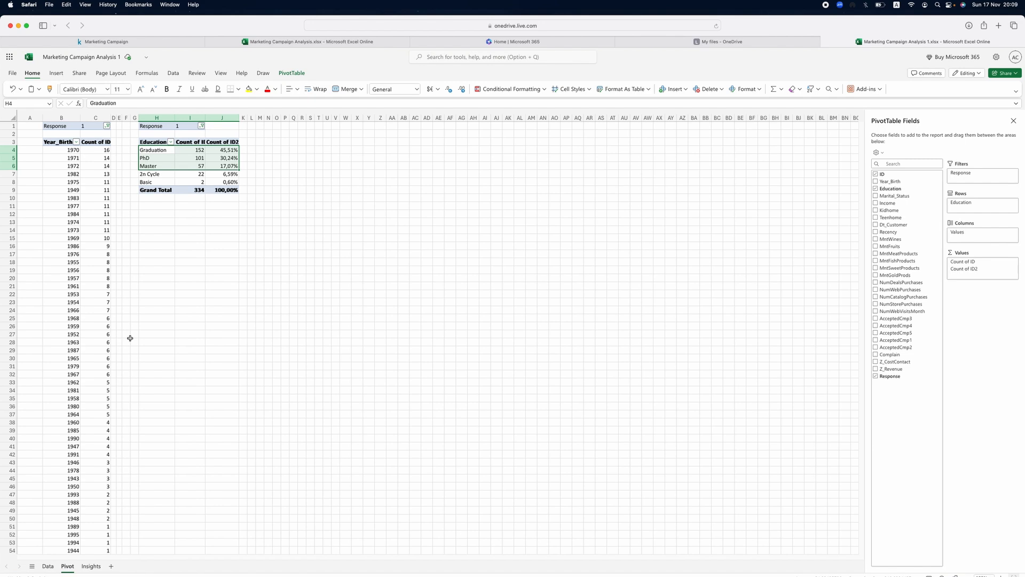
click(190, 262)
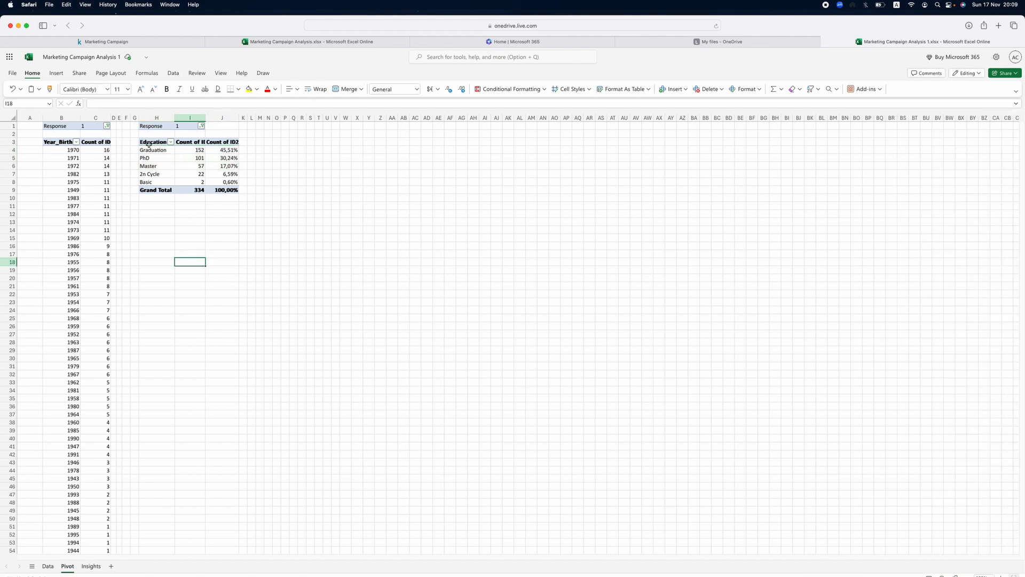
Copy the education pivot table H3:J9 to F3 on the Insights sheet and widen columns F to H.
drag(148, 143, 225, 187)
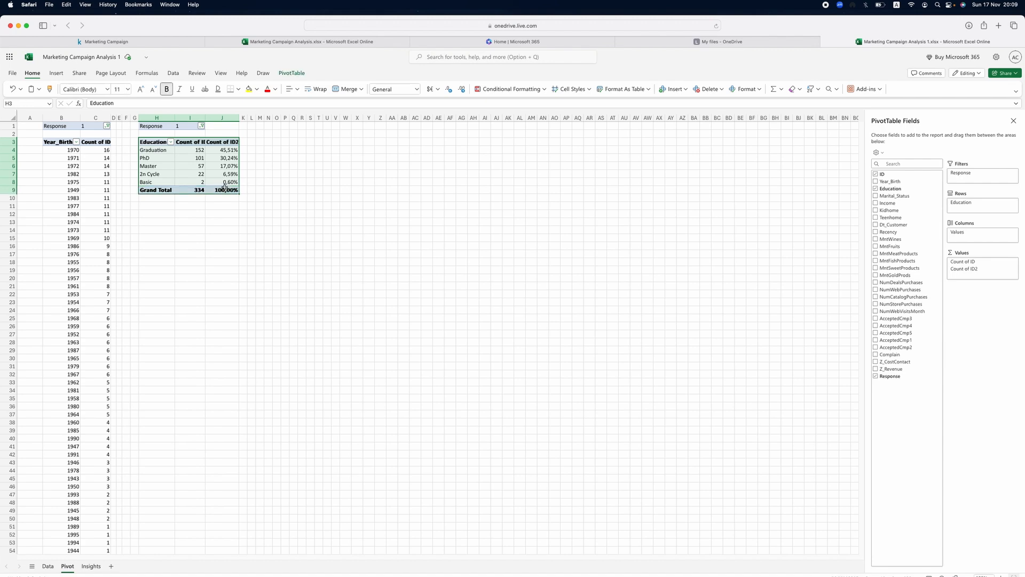
click(90, 566)
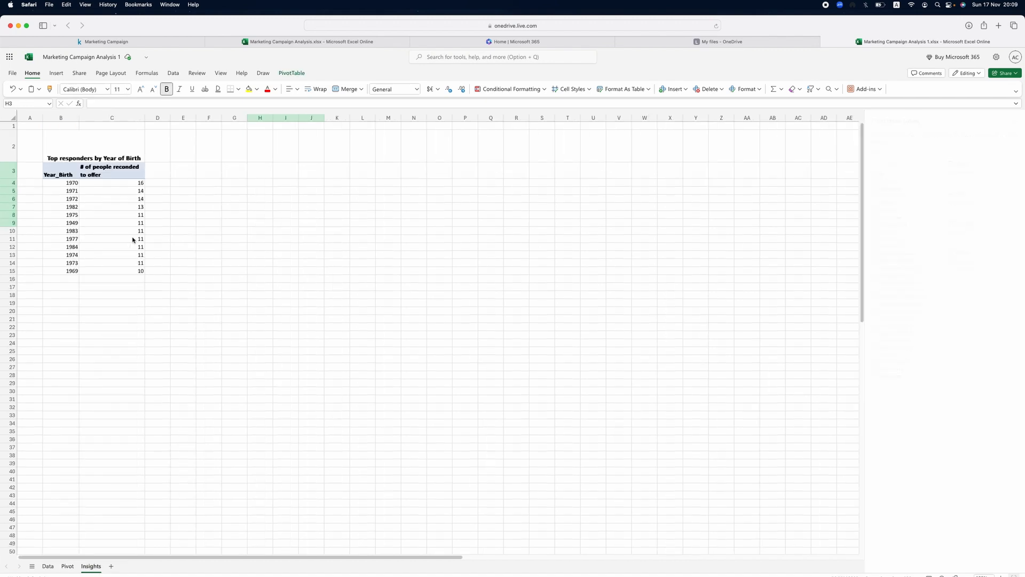
click(209, 169)
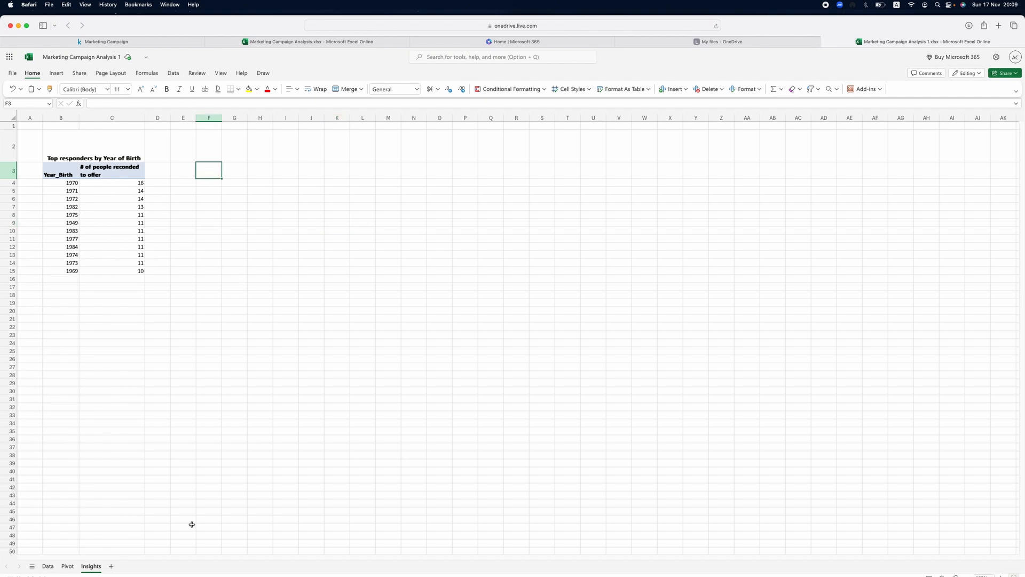
click(66, 567)
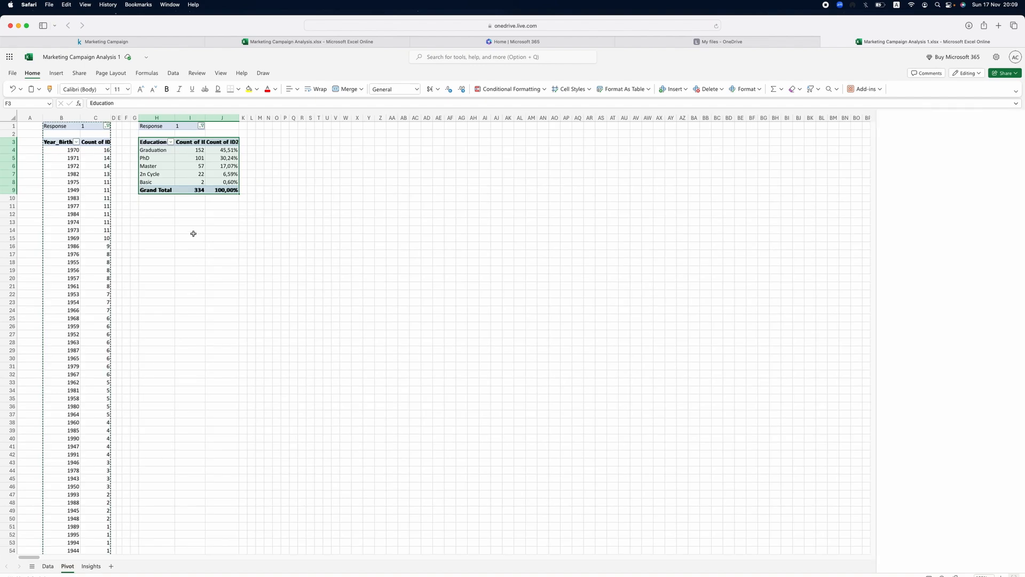
key(cmd+c)
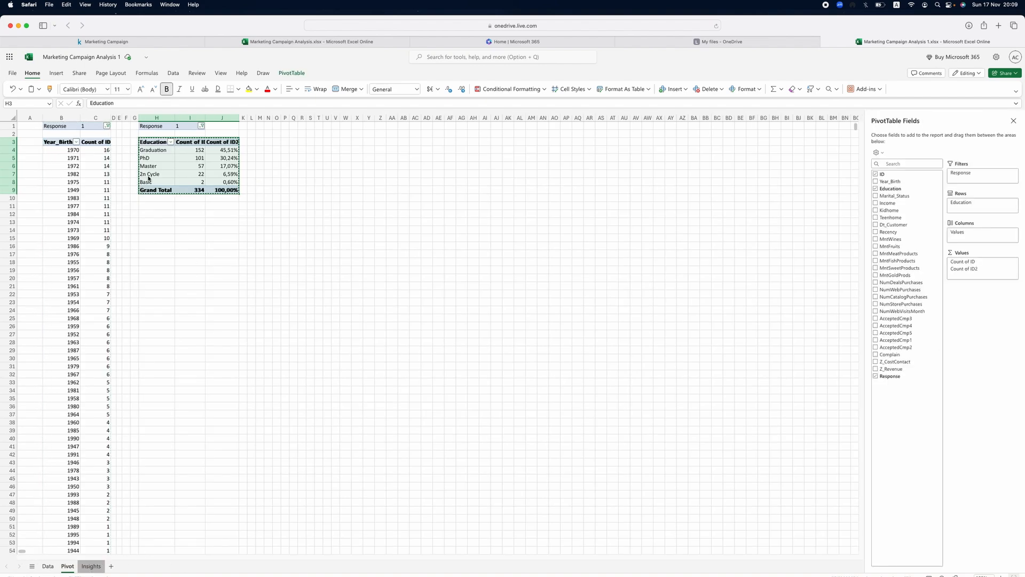
click(90, 566)
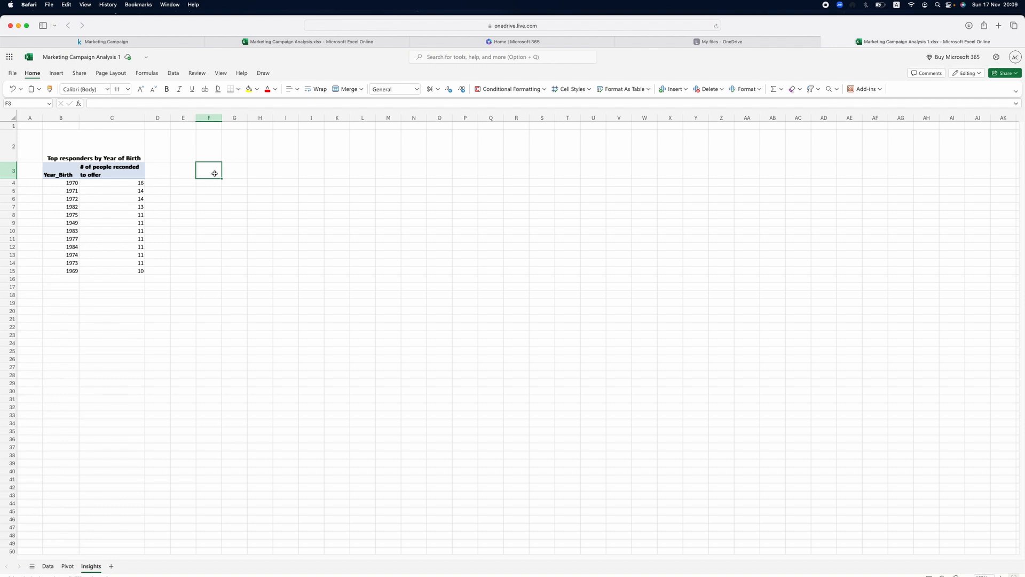
key(cmd+v)
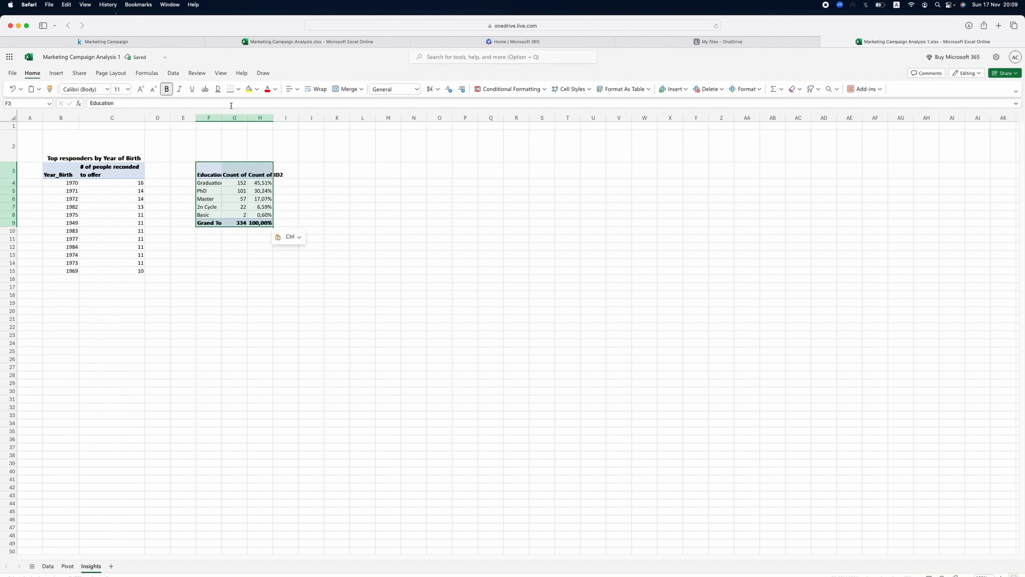
drag(221, 118, 320, 118)
Change the percentage column header in H3 to "% of clients responded".
click(304, 176)
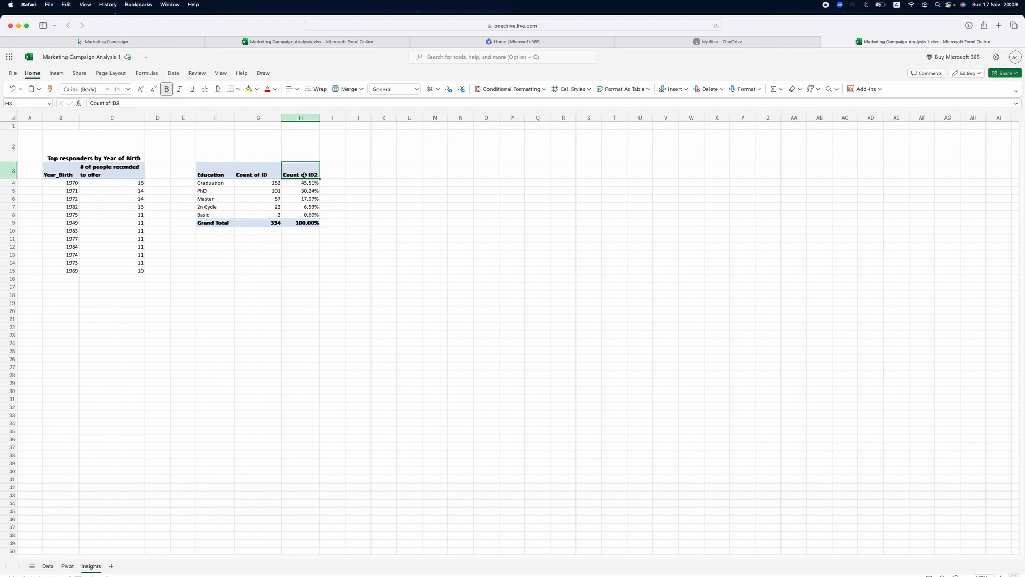
text(%)
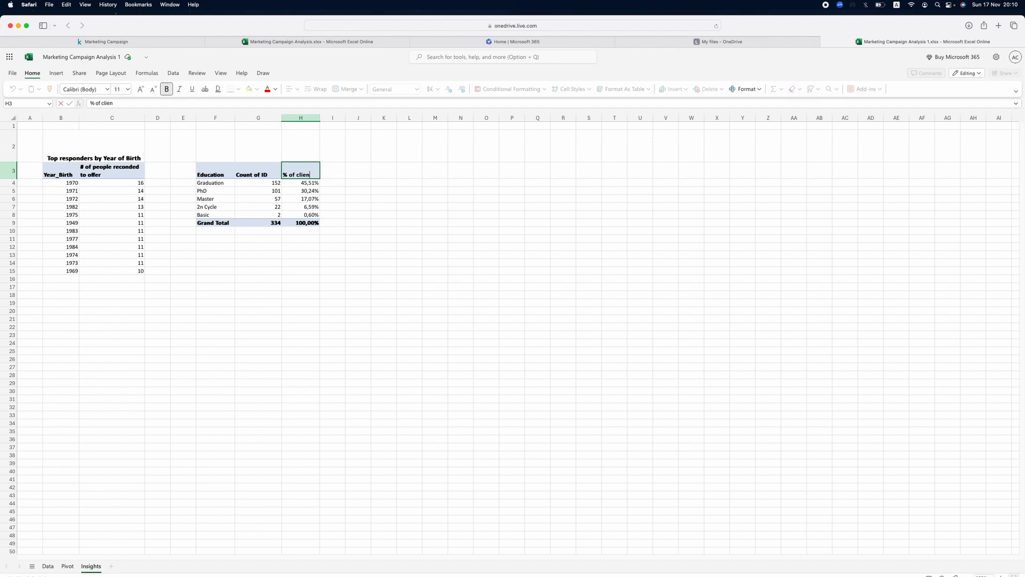
text(of clients responded)
click(405, 214)
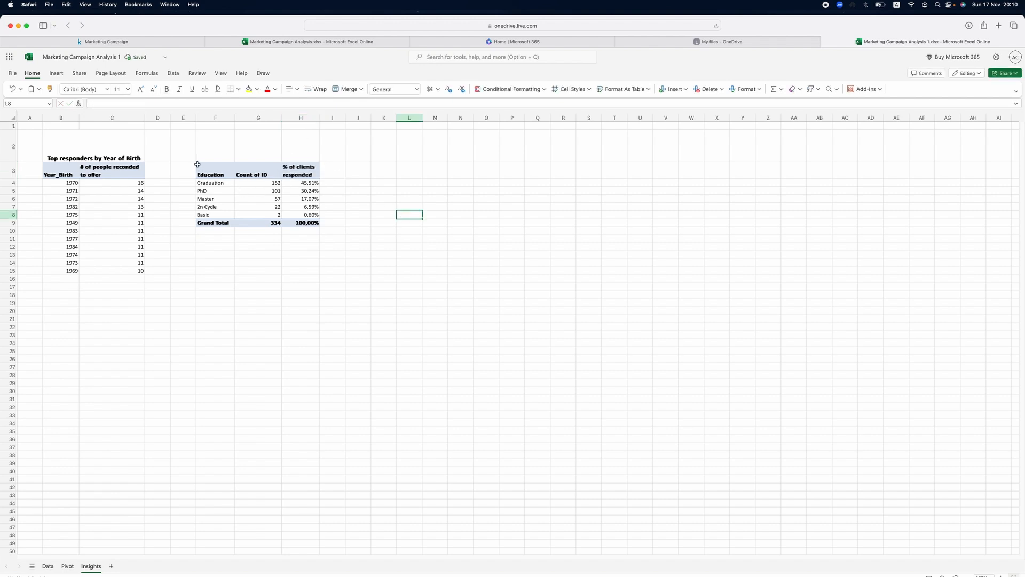
Enter the title "Top responders by Education" in F2 above the education table.
drag(206, 183, 316, 202)
click(384, 206)
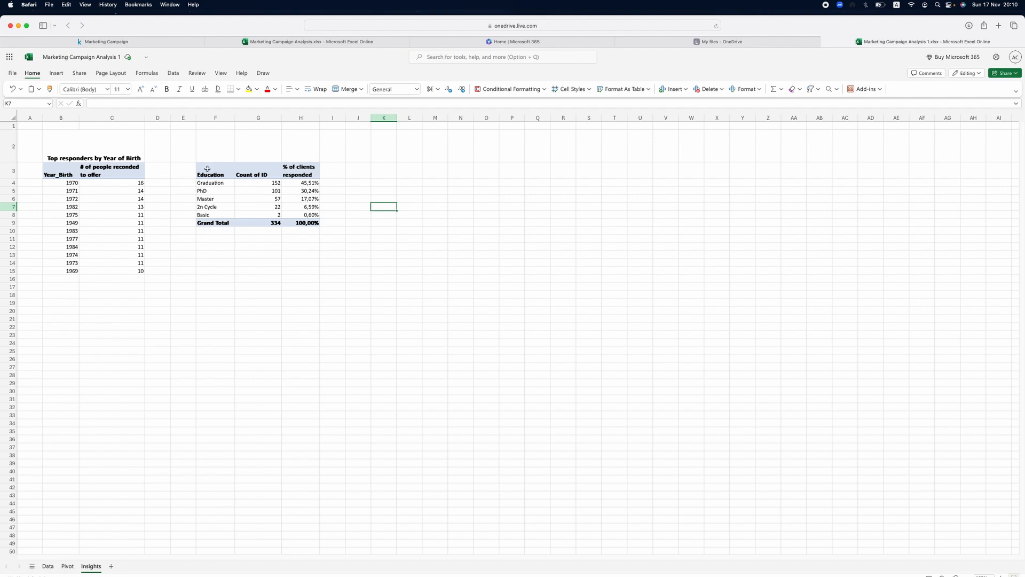
click(225, 153)
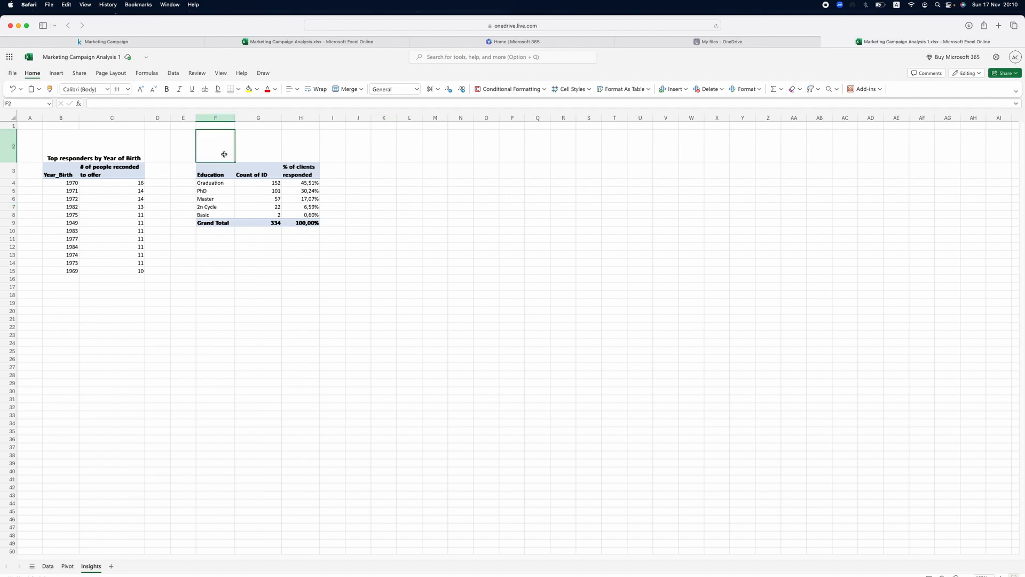
text(TOp)
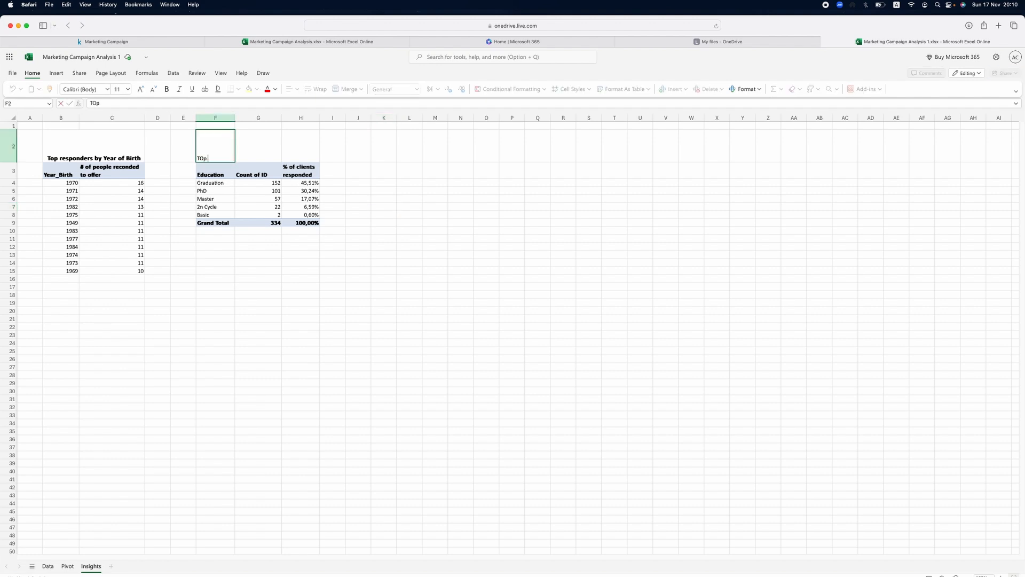
text( responders by Education)
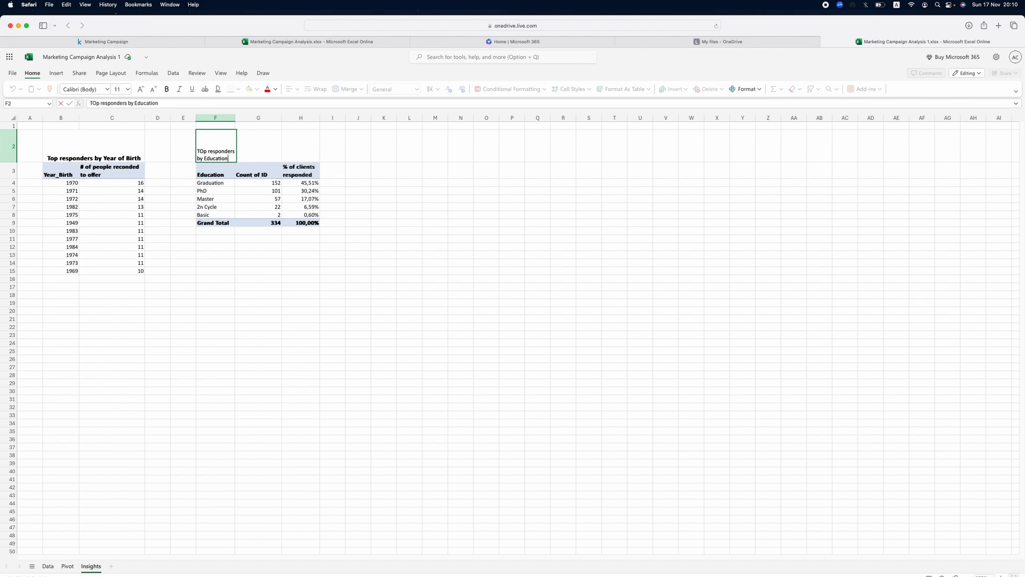
drag(200, 154, 204, 153)
text(o)
key(Return)
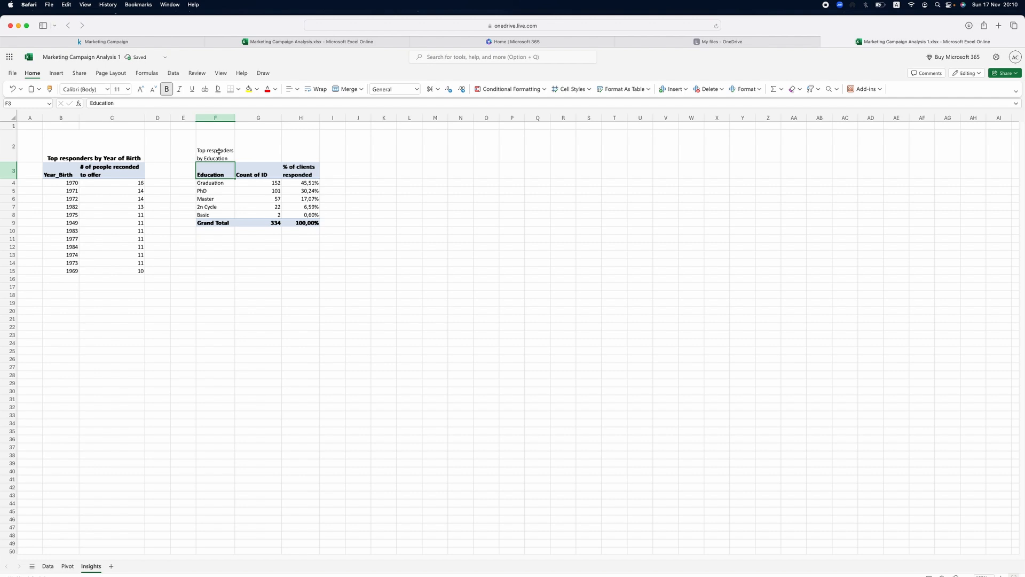
Copy the year-of-birth title's formatting onto the education title and merge it across F2:H2.
drag(211, 146, 313, 144)
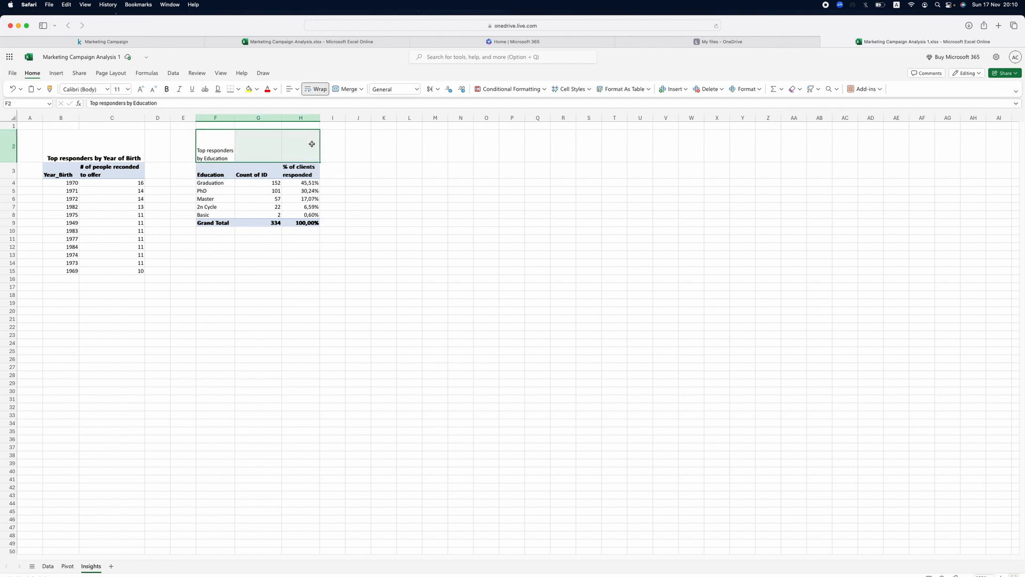
click(321, 94)
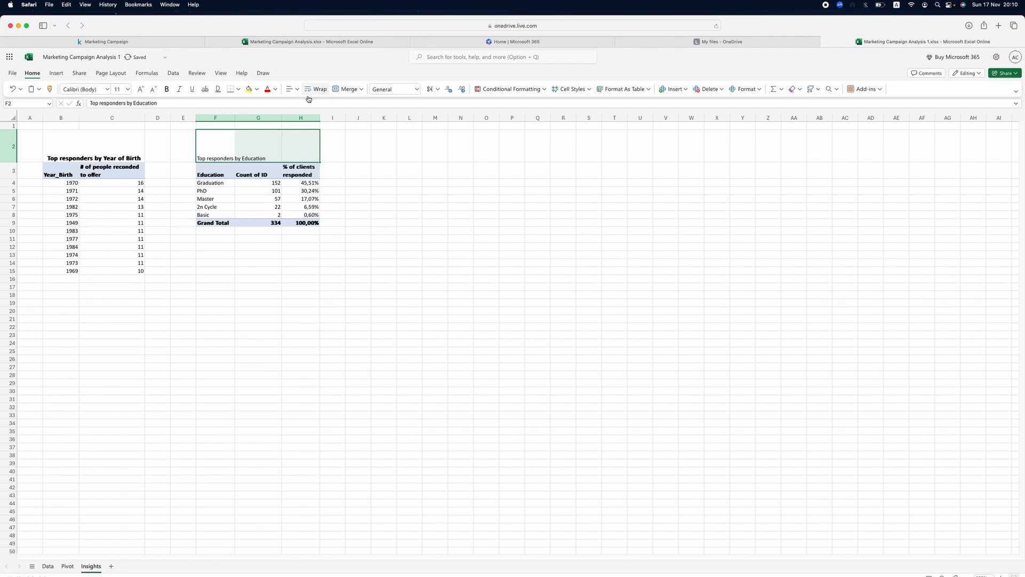
click(88, 158)
click(48, 89)
mouse_move(234, 146)
mouse_down()
mouse_move(297, 141)
mouse_move(300, 153)
mouse_up()
click(341, 91)
click(341, 91)
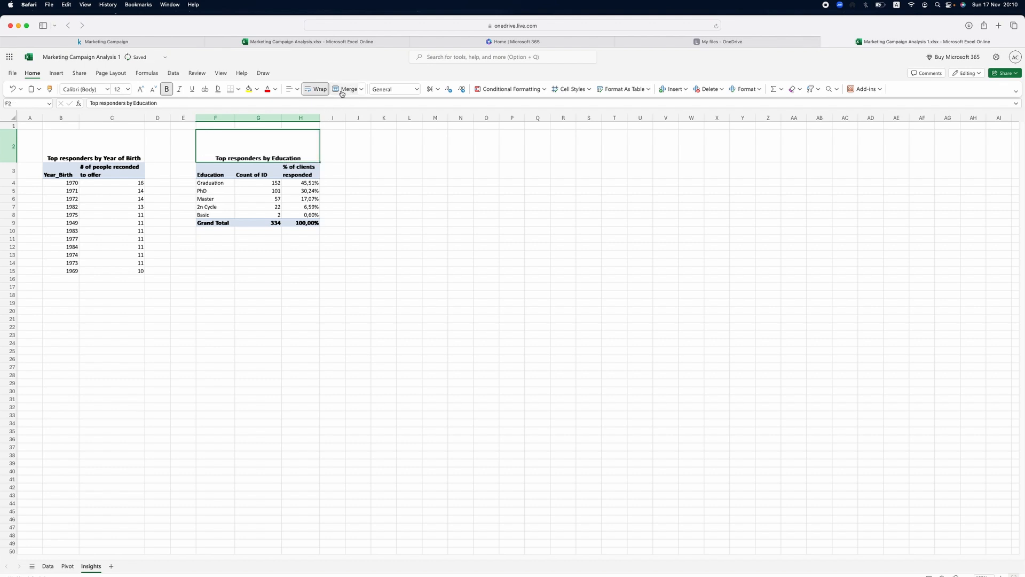
click(391, 233)
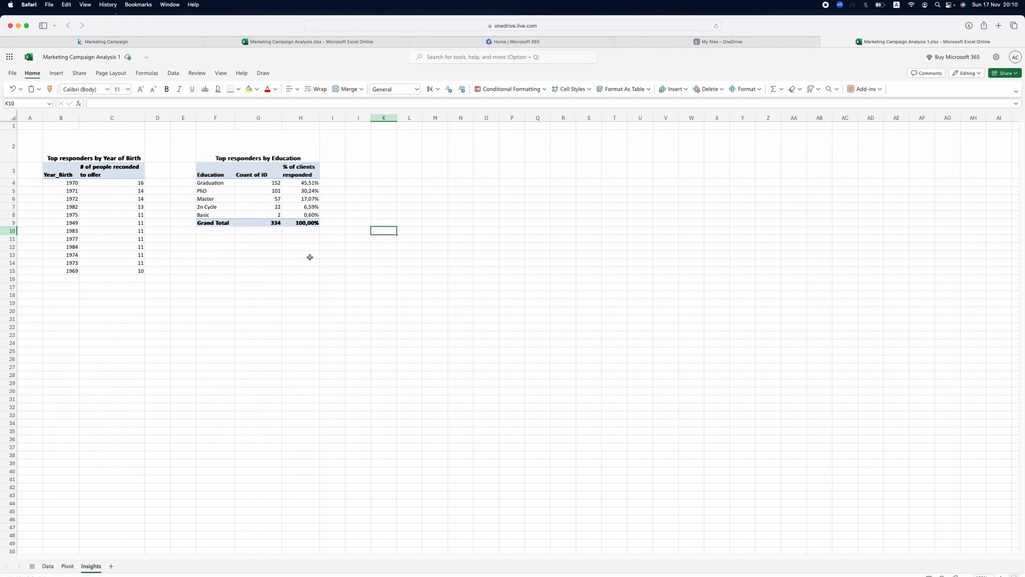
drag(308, 182, 311, 214)
click(275, 334)
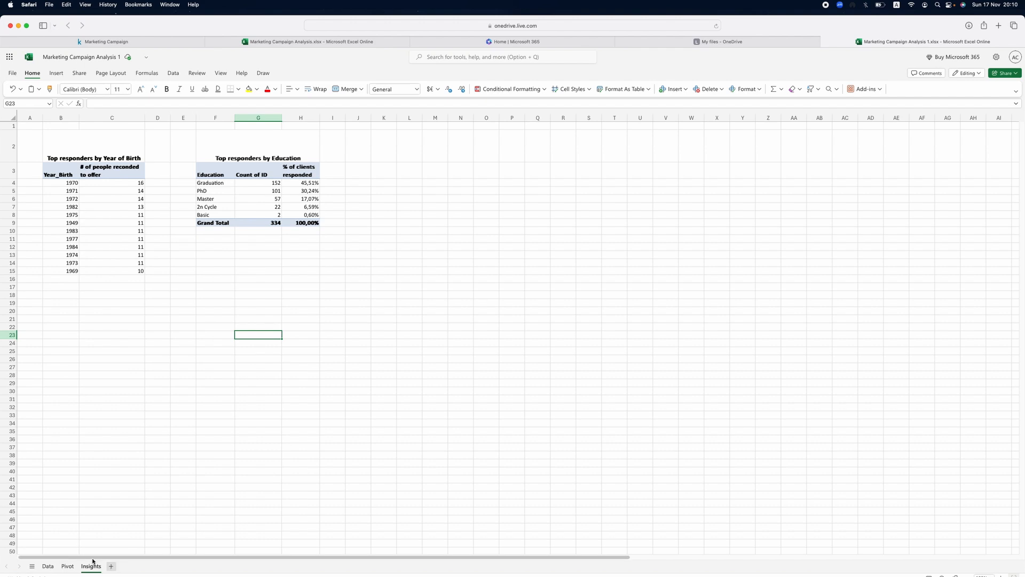
Duplicate the education pivot table H1:J9 at O1 on the Pivot sheet and widen columns O to Q.
click(63, 571)
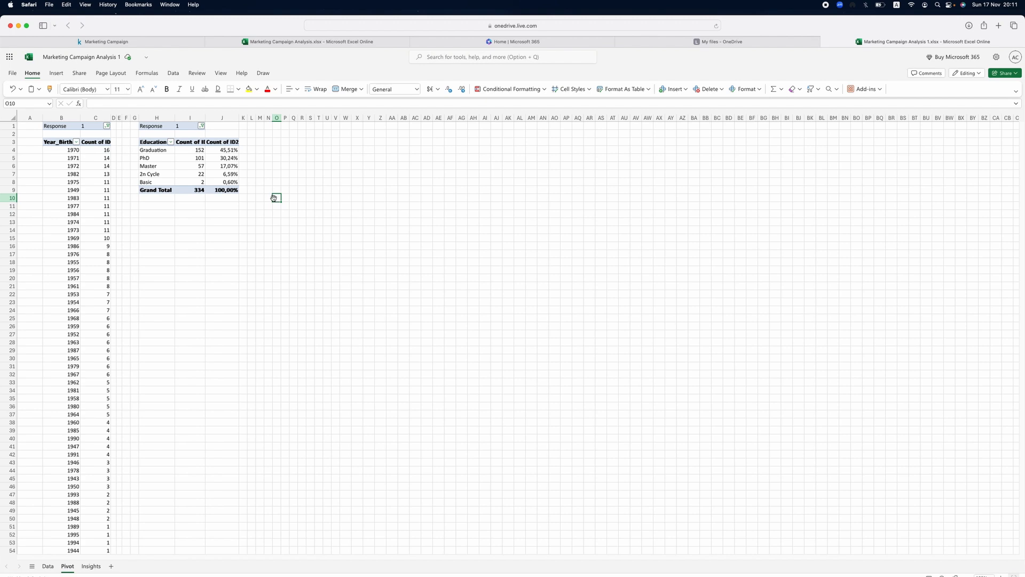
drag(150, 125, 230, 190)
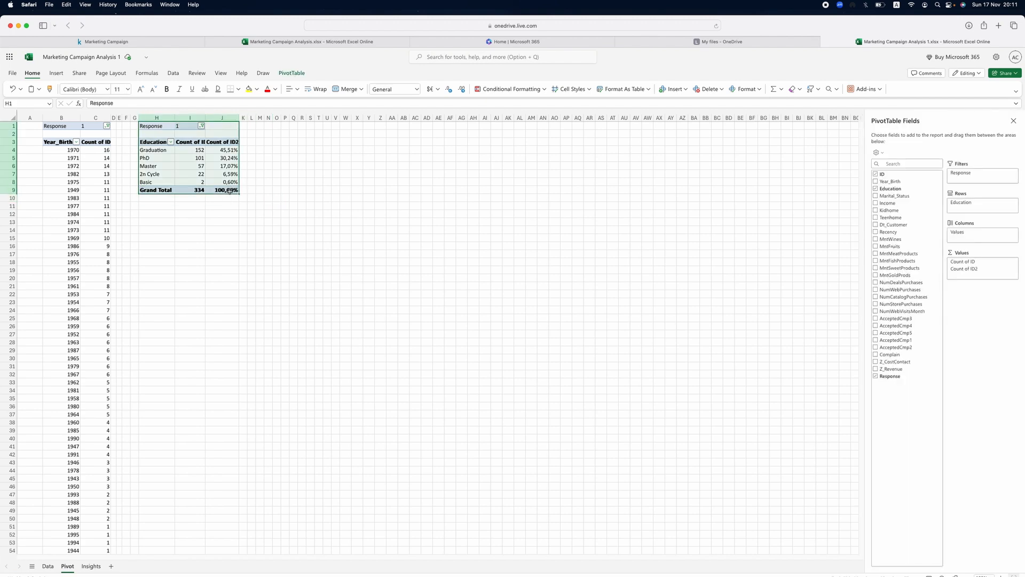
click(277, 127)
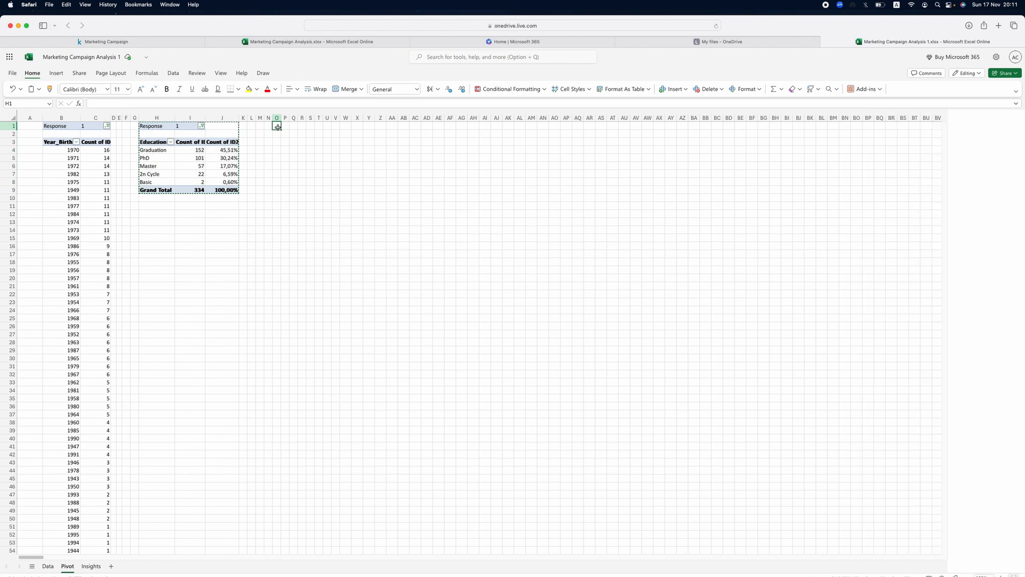
key(cmd+v)
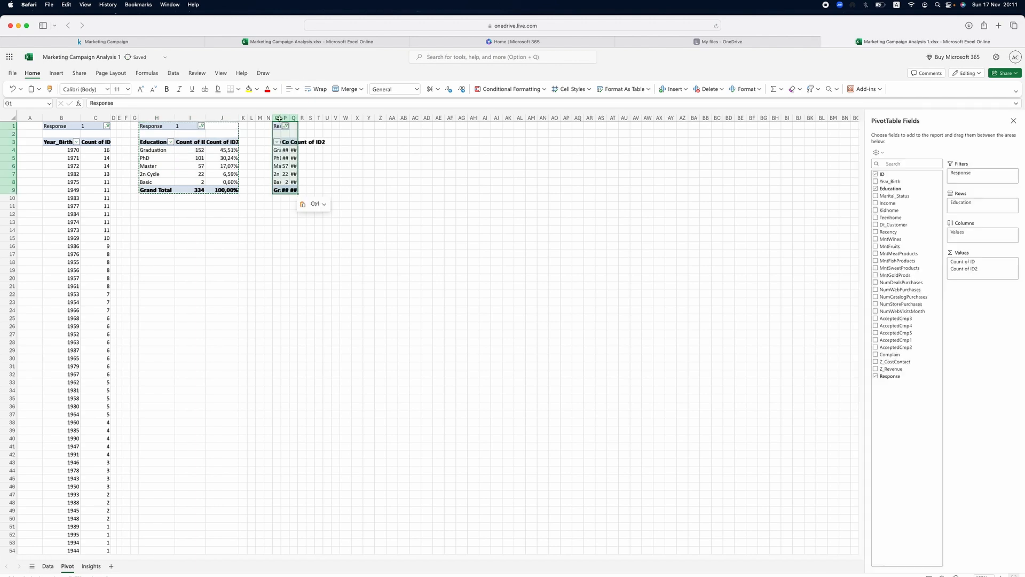
drag(281, 118, 376, 117)
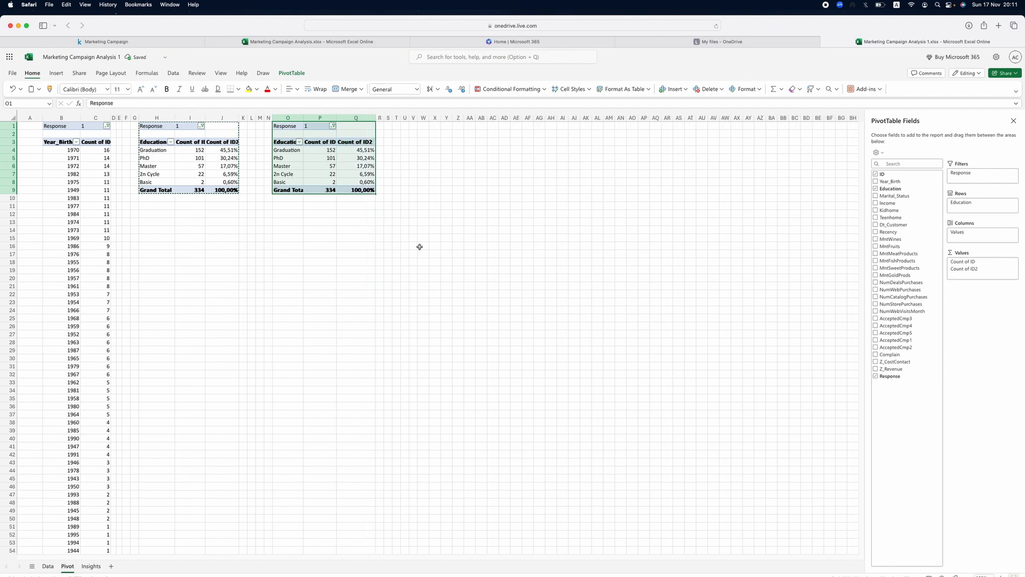
Replace Education with Marital_Status as the copied pivot table's row field and both ID counts with a single ID value field.
click(342, 159)
drag(974, 268, 786, 261)
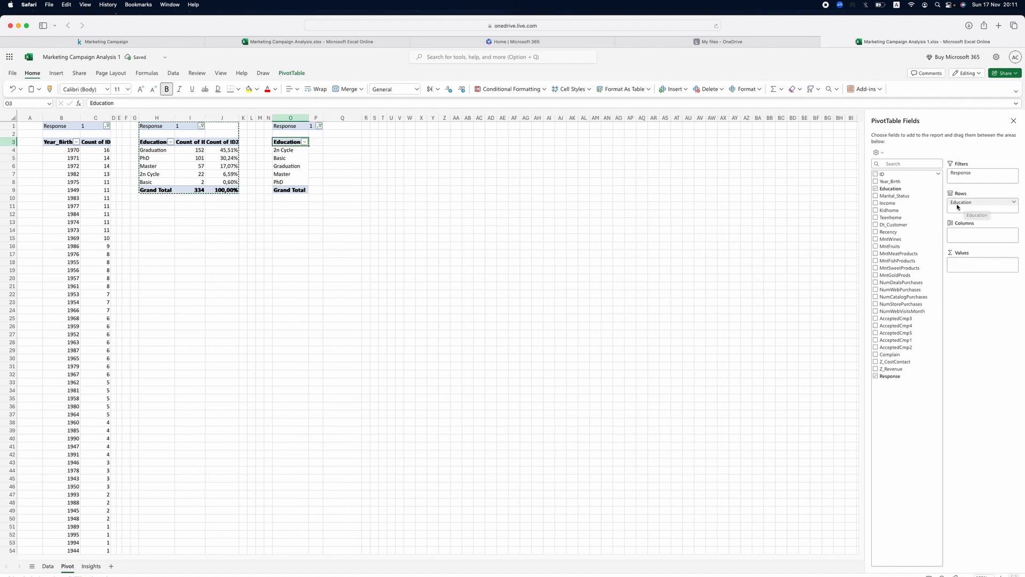
drag(959, 206, 699, 209)
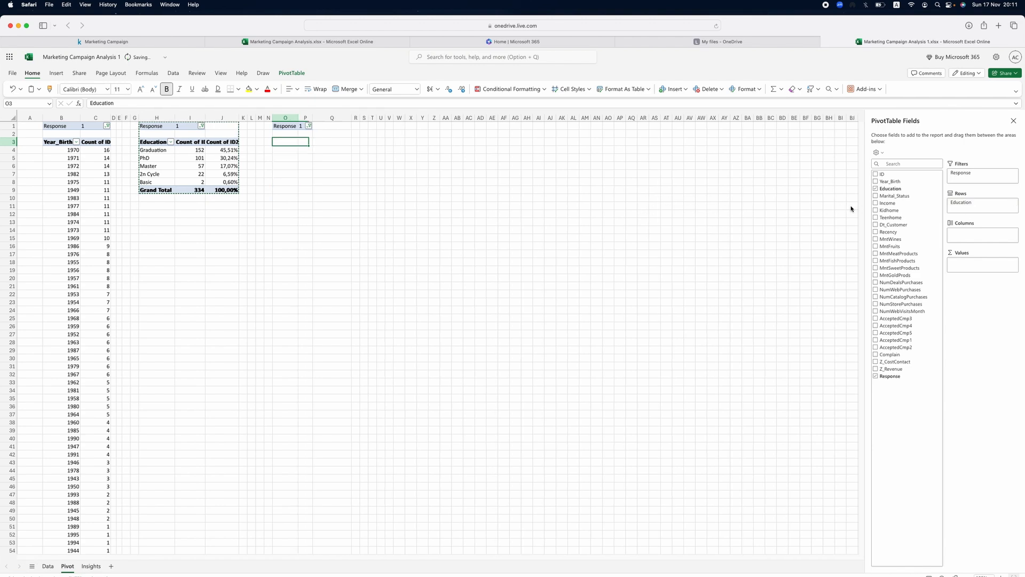
drag(898, 200, 979, 204)
drag(898, 174, 973, 265)
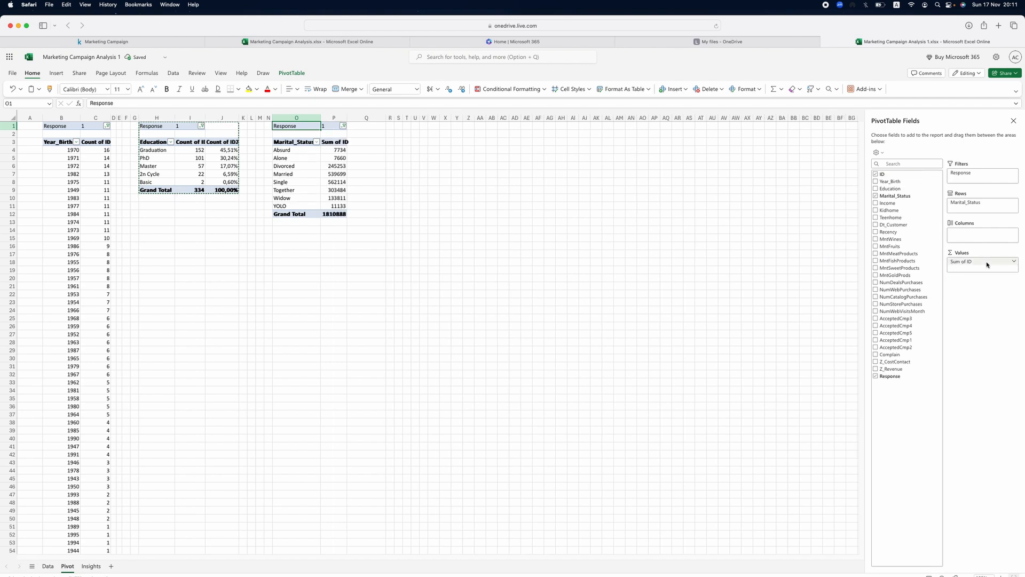
Summarize ID by Count in the marital status pivot table and sort the counts from largest to smallest.
click(1013, 261)
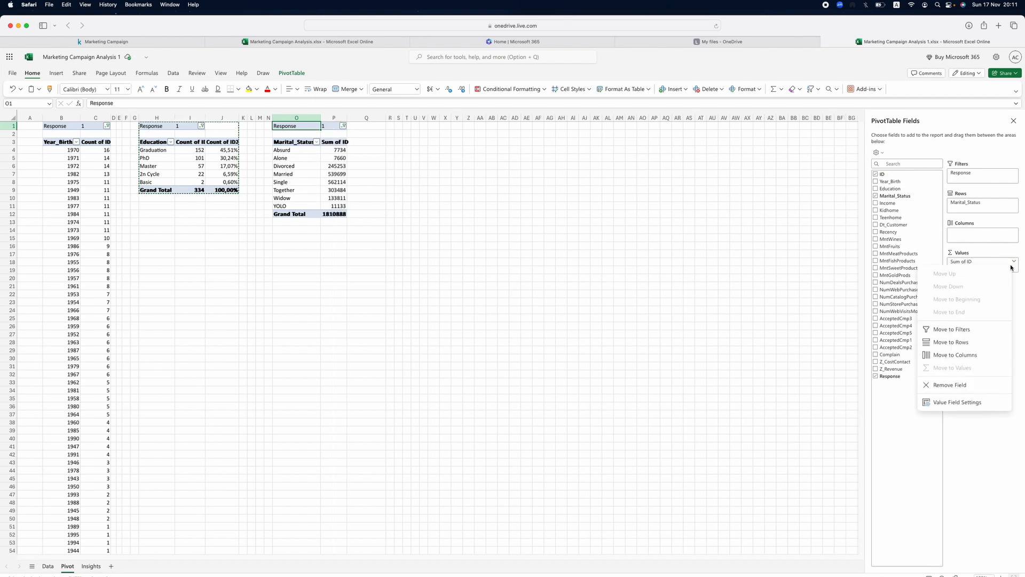
click(937, 409)
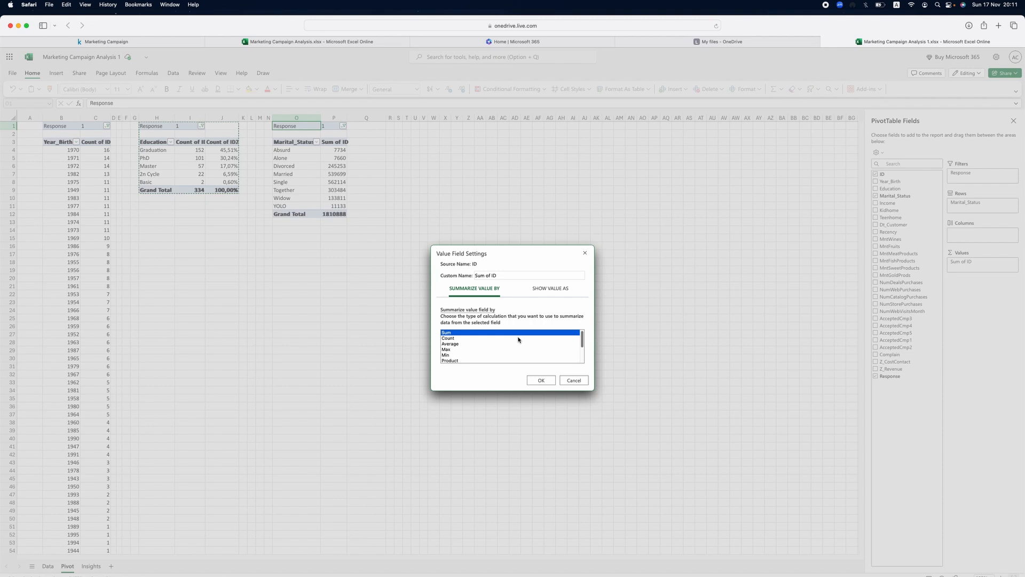
click(449, 338)
click(541, 380)
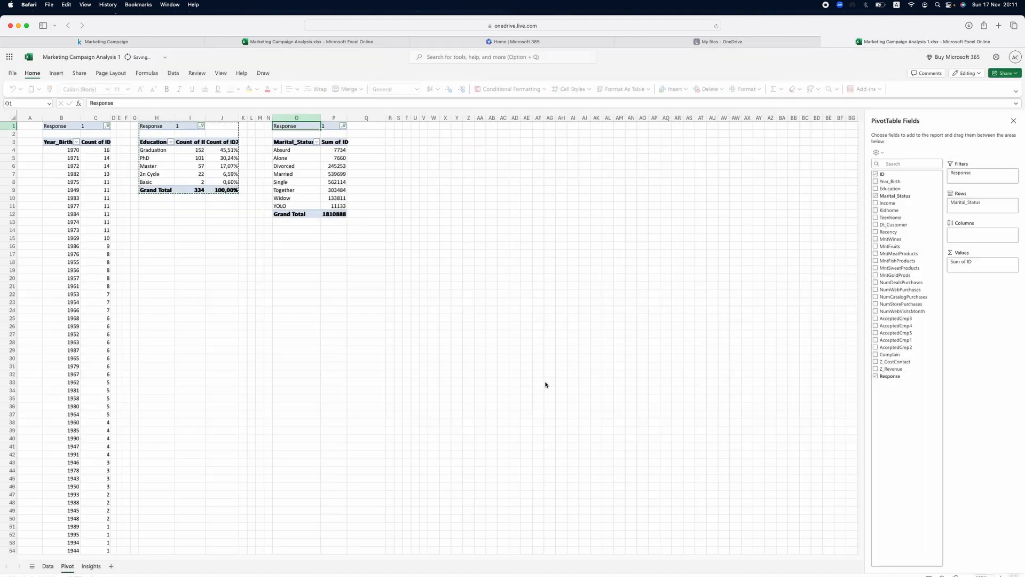
right_click(339, 149)
mouse_move(388, 222)
click(471, 235)
drag(286, 150, 345, 164)
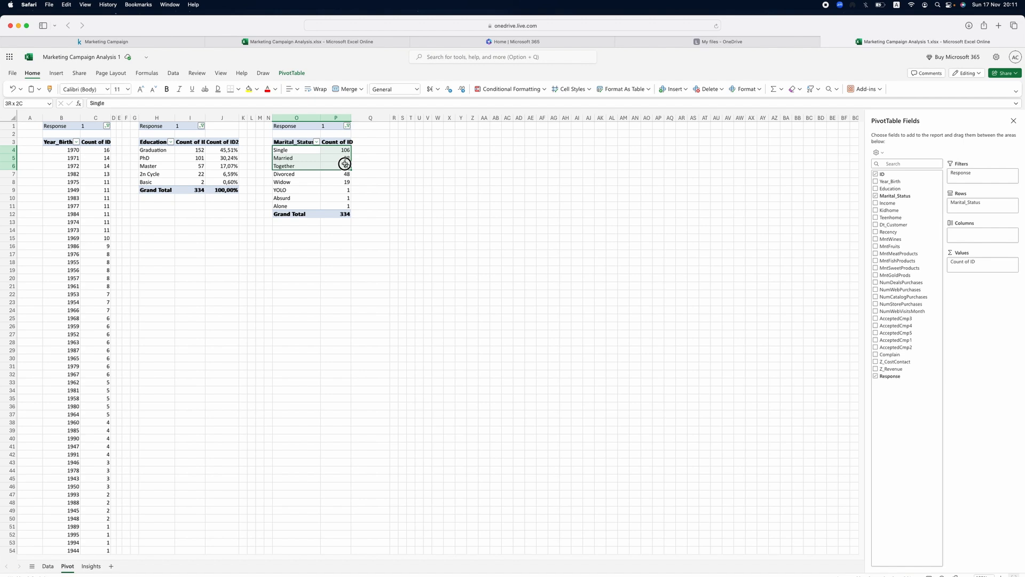
drag(345, 164, 345, 200)
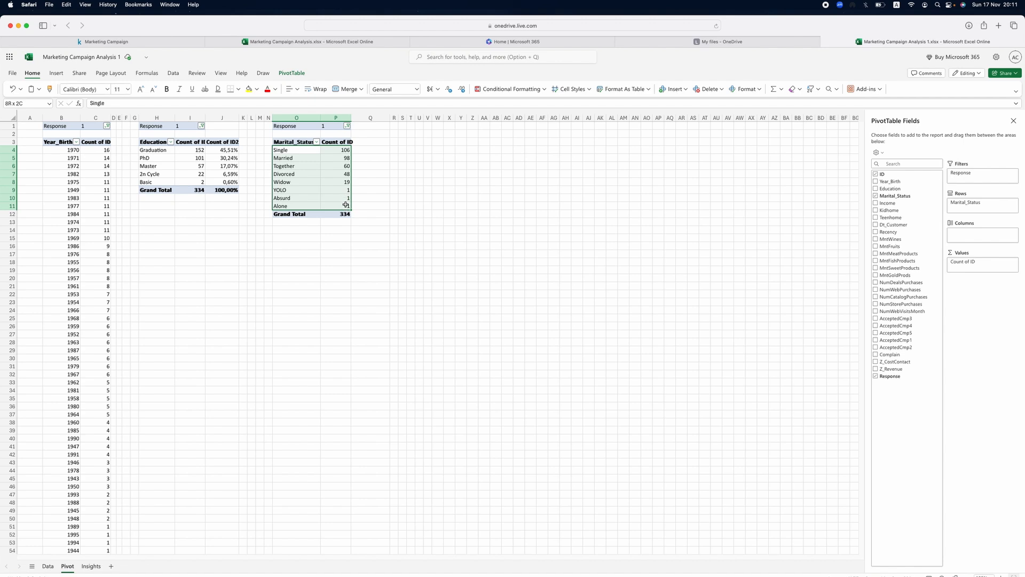
click(355, 190)
Copy the marital status pivot table O3:P12 to K3 on the Insights sheet and widen columns K and L.
drag(291, 142, 343, 212)
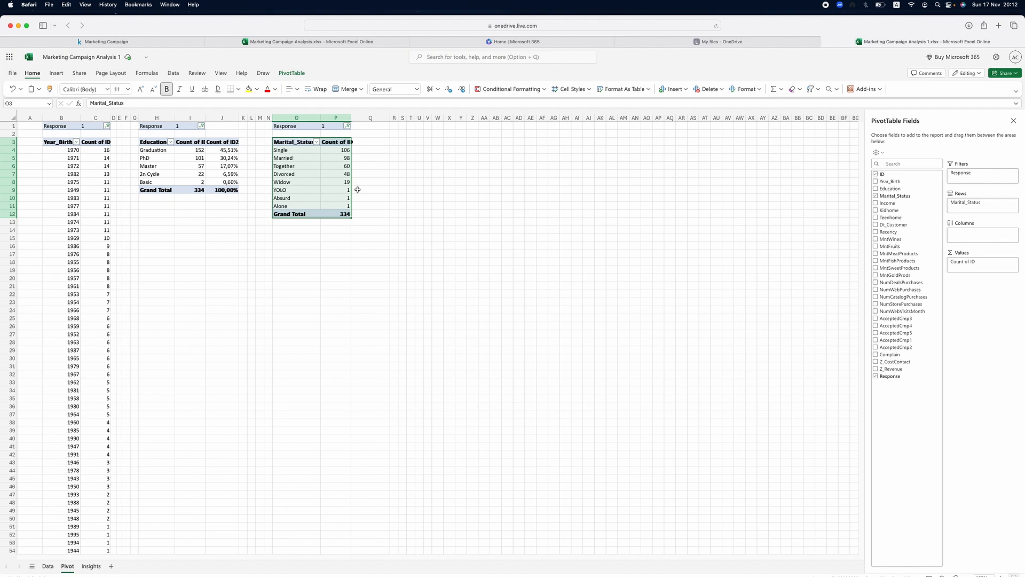
click(91, 566)
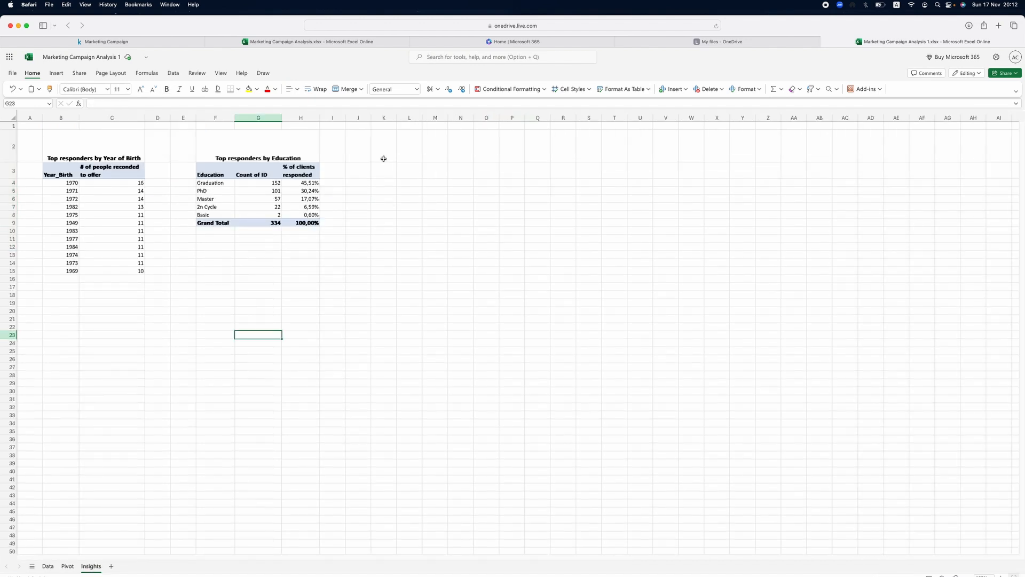
click(382, 157)
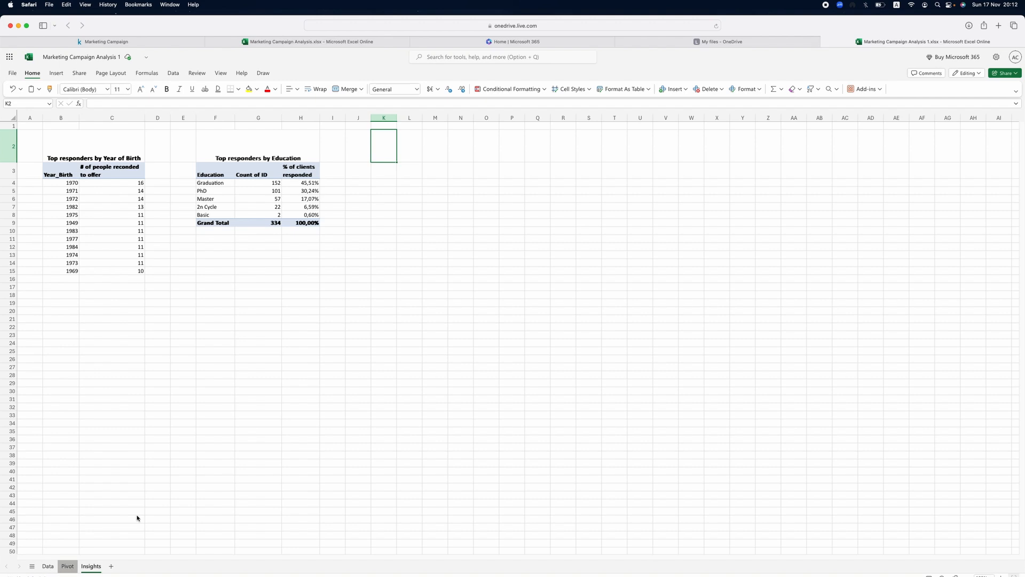
click(67, 566)
key(super+c)
click(88, 568)
click(384, 167)
right_click(384, 167)
key(Escape)
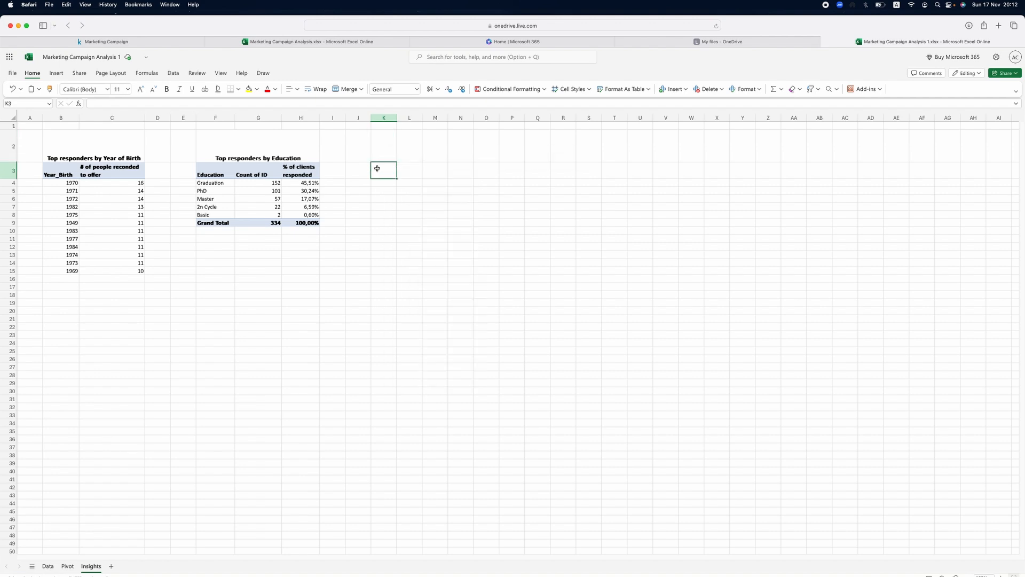
key(super+v)
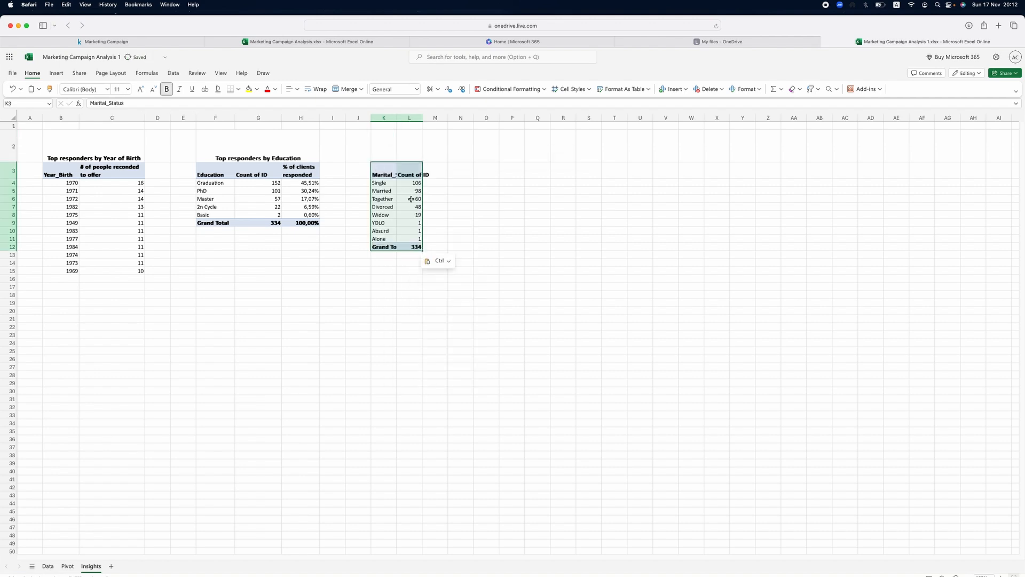
click(511, 198)
drag(396, 119, 468, 121)
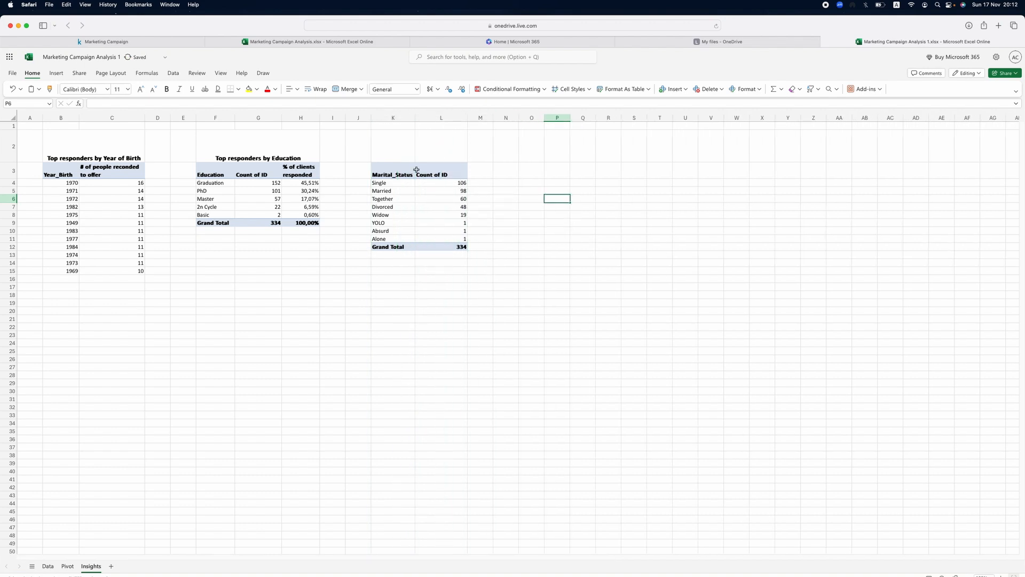
Enter the title "Top responders by Marital Status" in K2 above the marital status table.
click(392, 144)
text(Top responders by)
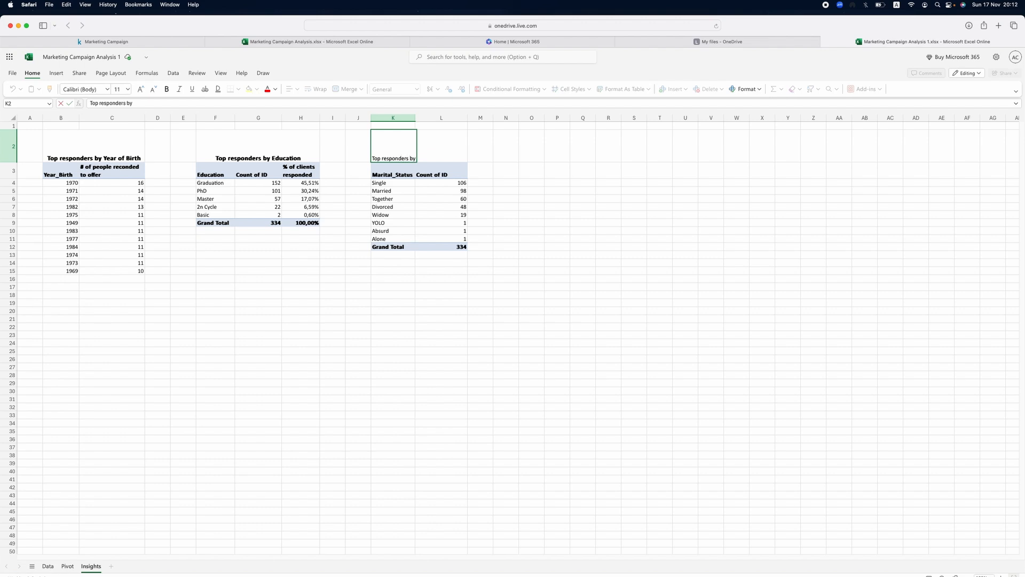
text(Marital Status)
click(496, 155)
Copy the year-of-birth title's merged, bold, centered formatting onto the marital status title in K2:L2.
drag(385, 156, 456, 155)
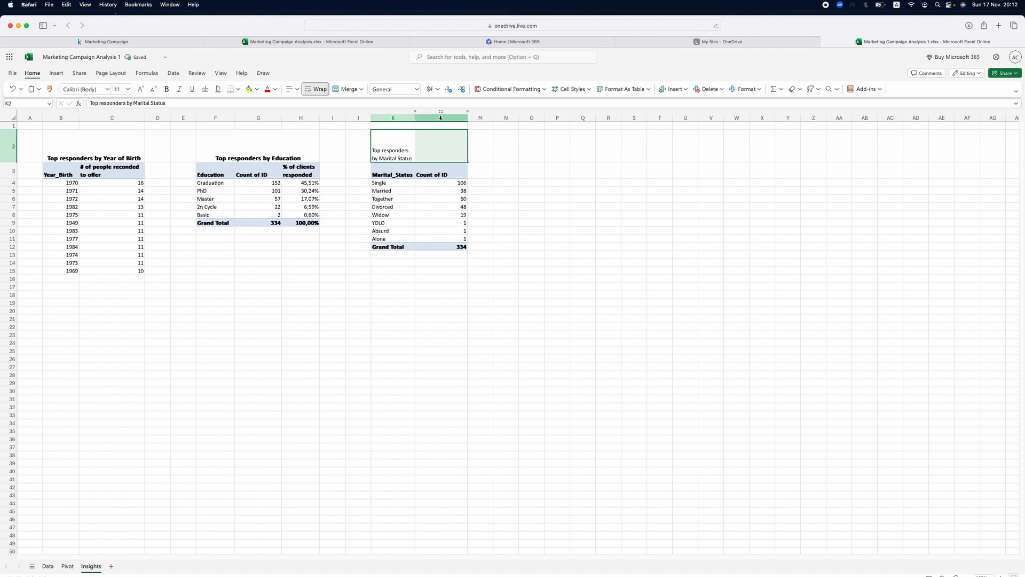
click(118, 159)
click(50, 89)
drag(408, 156, 441, 168)
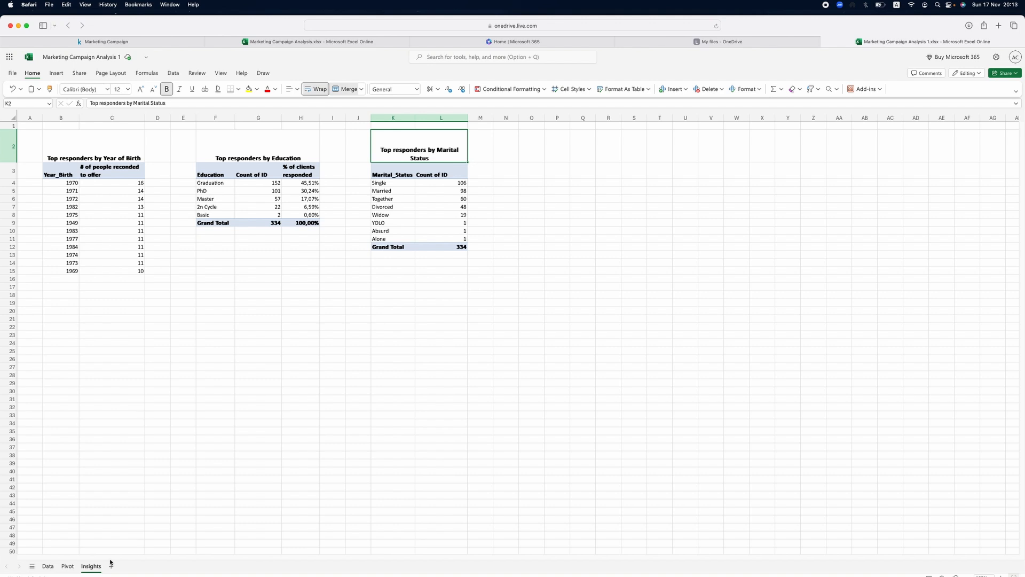
On the Pivot sheet, duplicate the Kidhome pivot table S1:U6 at Y1 and widen columns Y to AA.
click(72, 569)
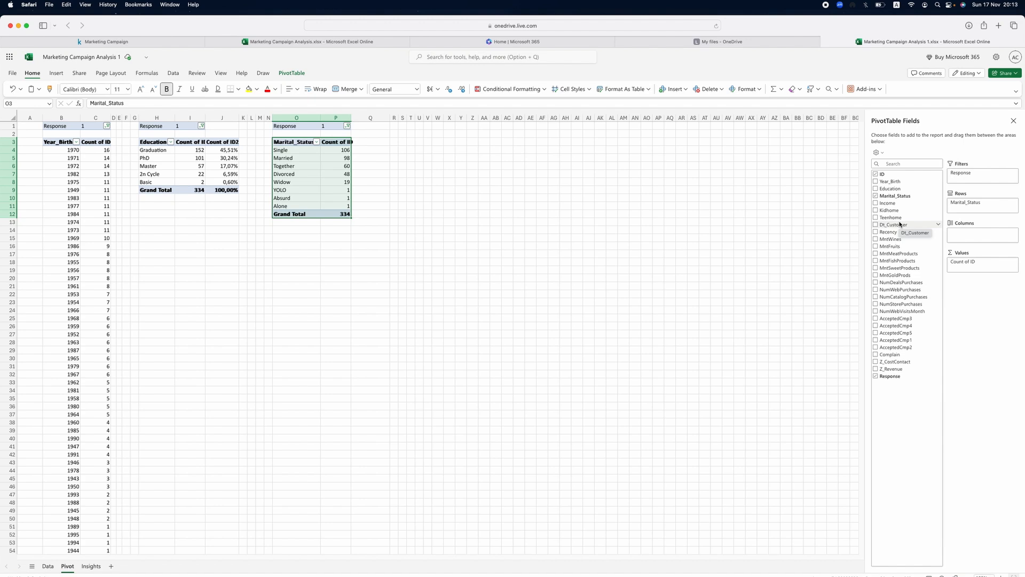
drag(411, 126, 488, 168)
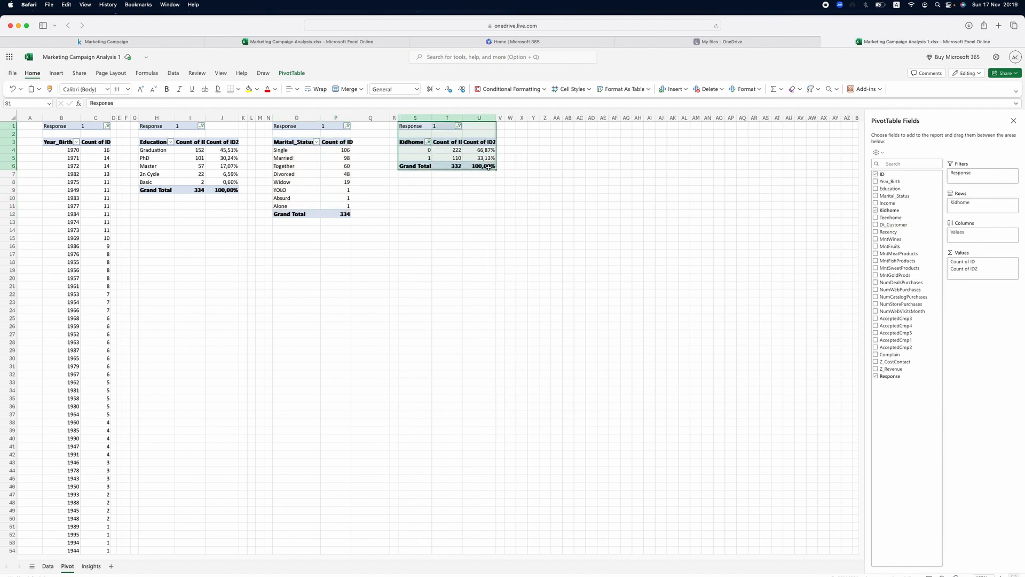
key(super+c)
click(534, 126)
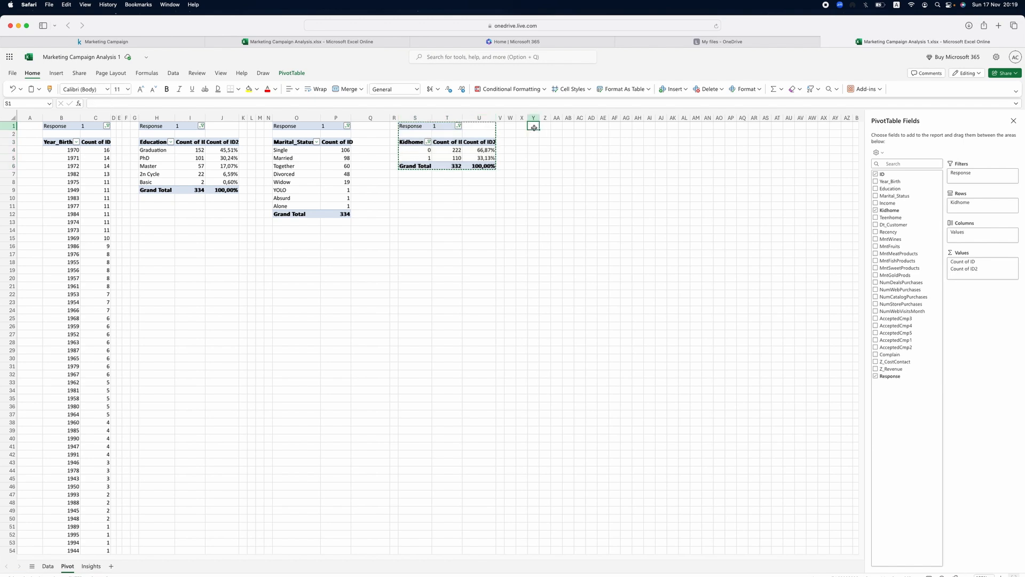
key(super+v)
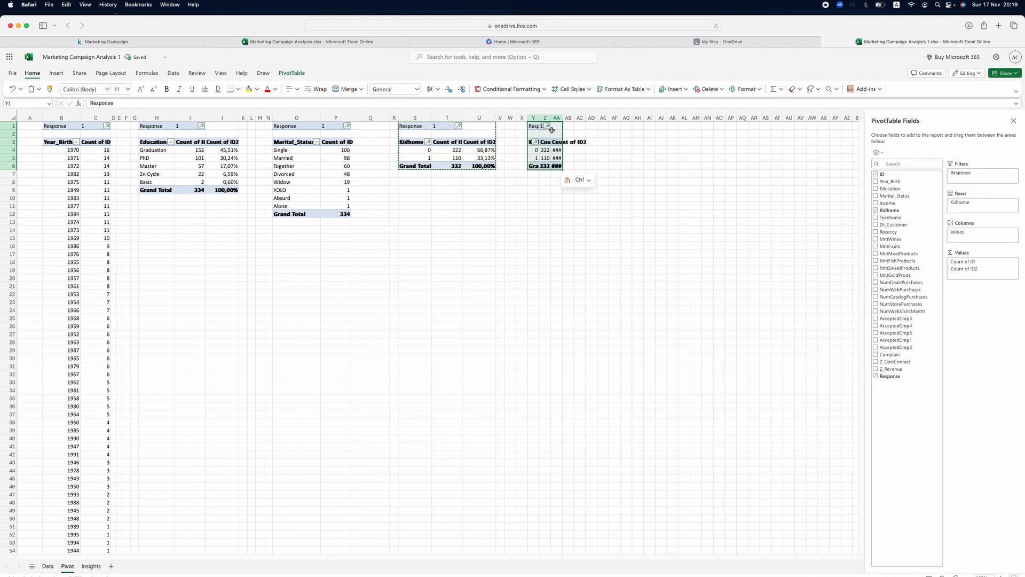
drag(539, 118, 629, 118)
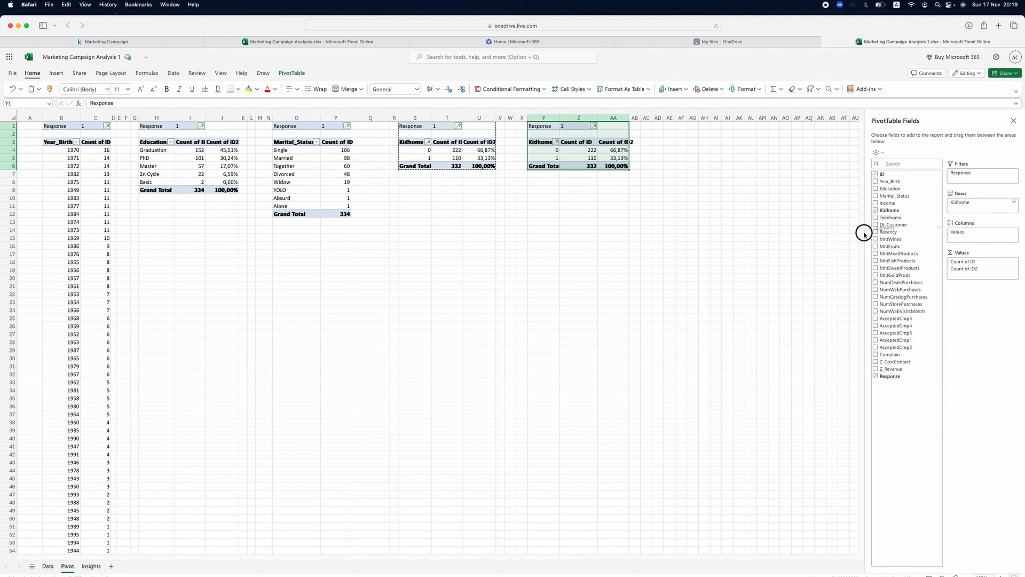
Replace Kidhome with Teenhome as the row field of the copied pivot table and select its row for 0 teens.
drag(893, 218, 991, 211)
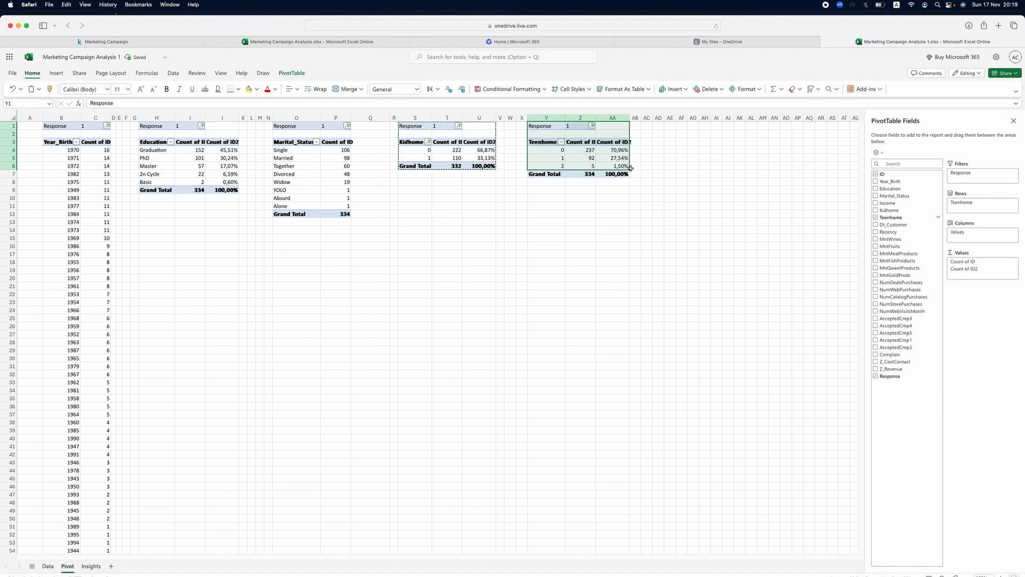
click(569, 152)
drag(570, 153, 613, 152)
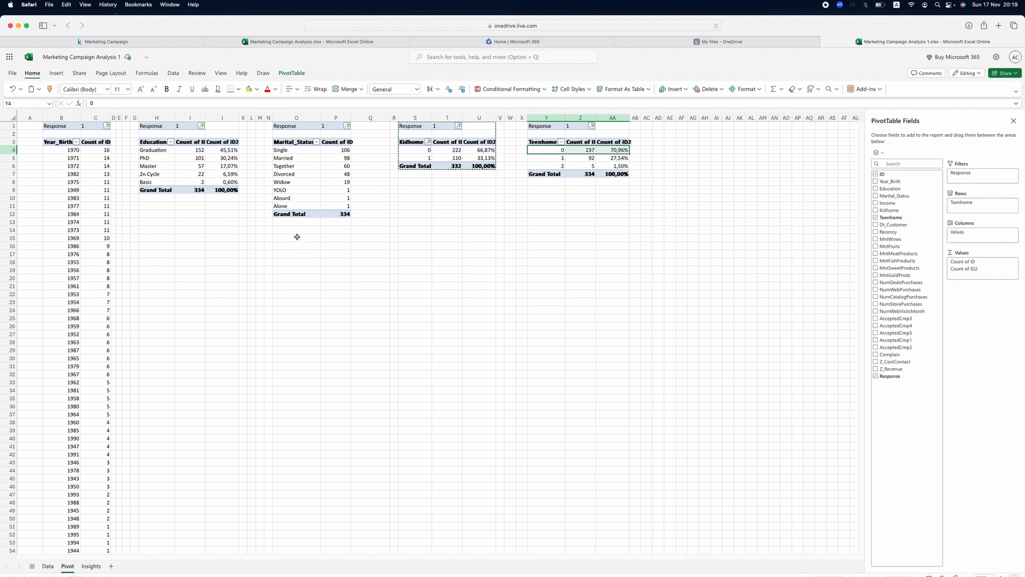
Copy the Kidhome and Teenhome pivot tables S1:AA7 to O3 on the Insights sheet and widen columns O to Q.
click(91, 566)
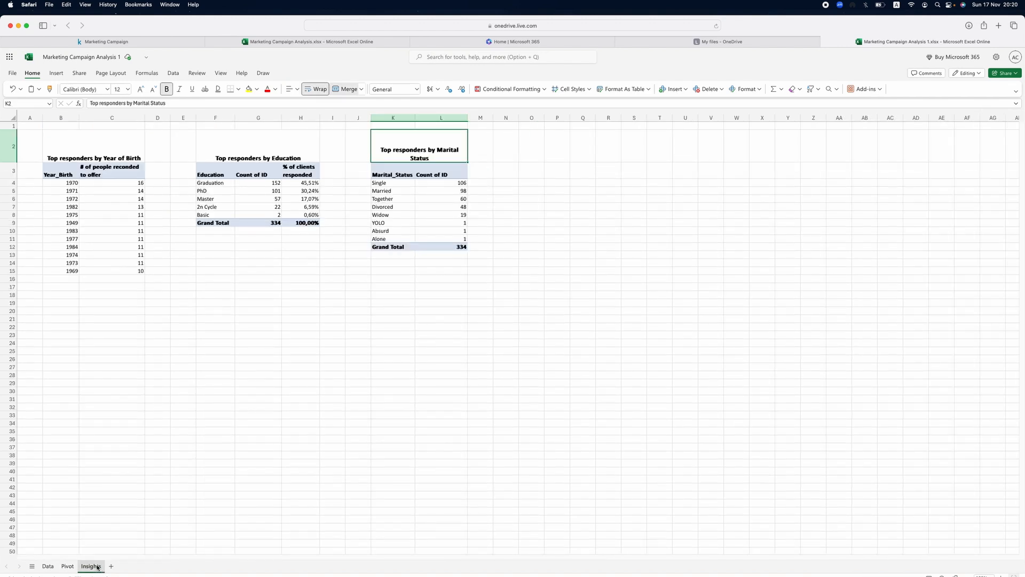
click(75, 567)
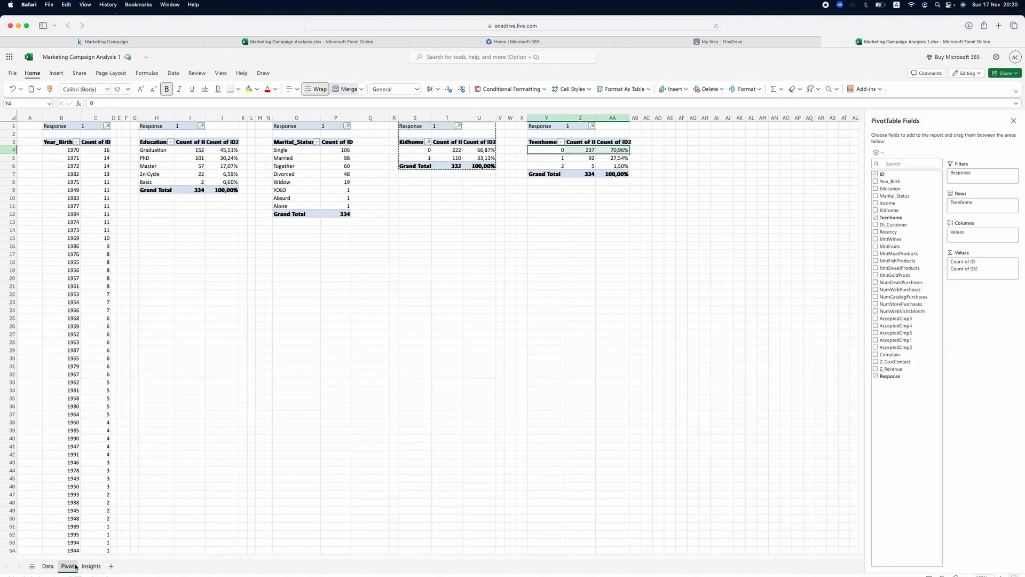
drag(410, 127, 612, 178)
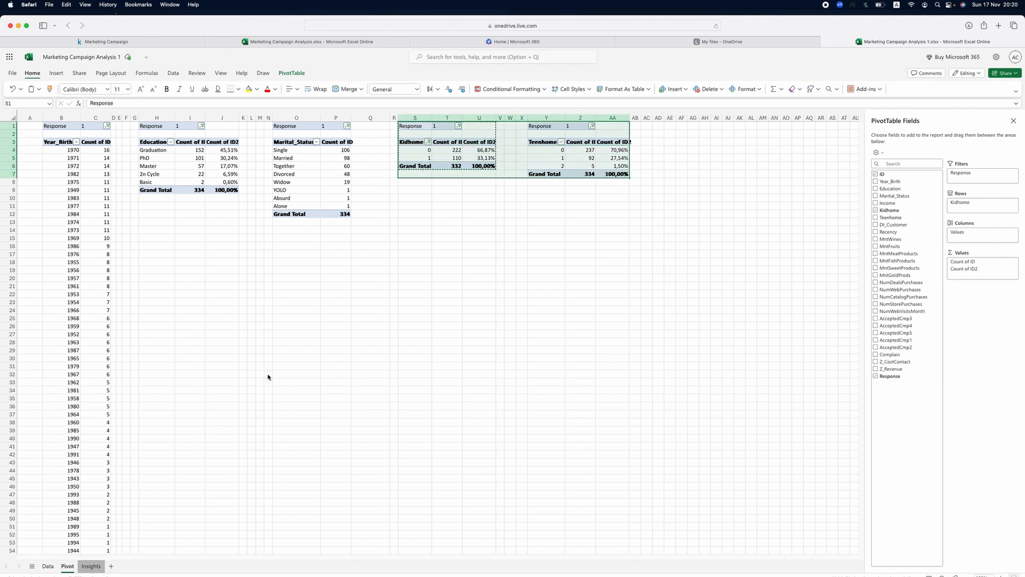
click(91, 566)
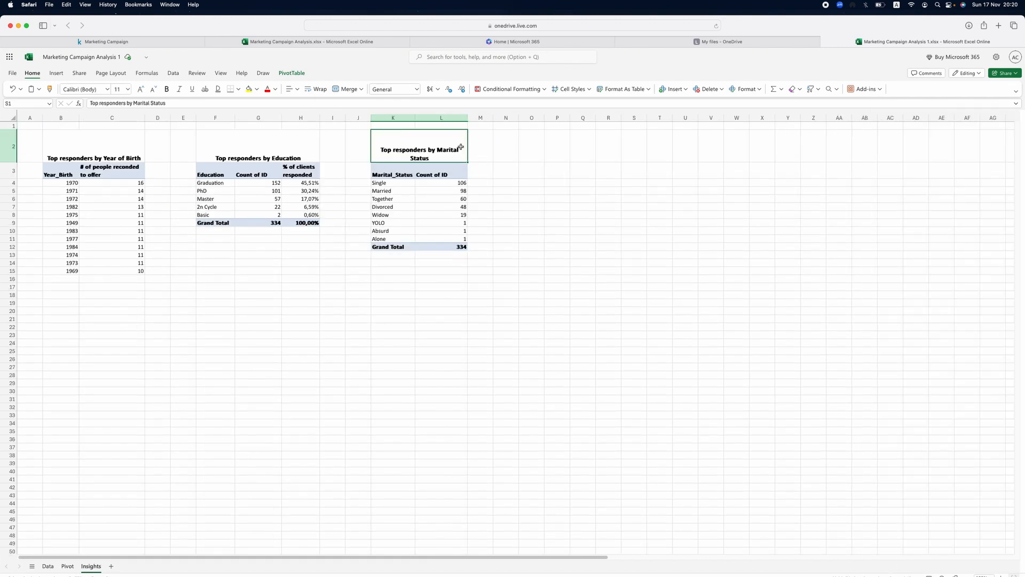
click(539, 167)
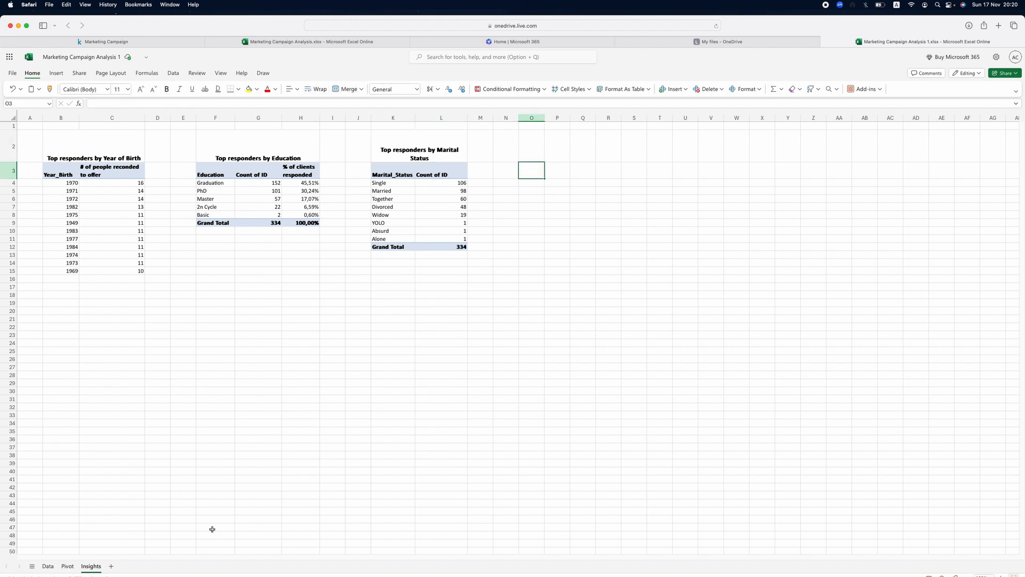
click(68, 566)
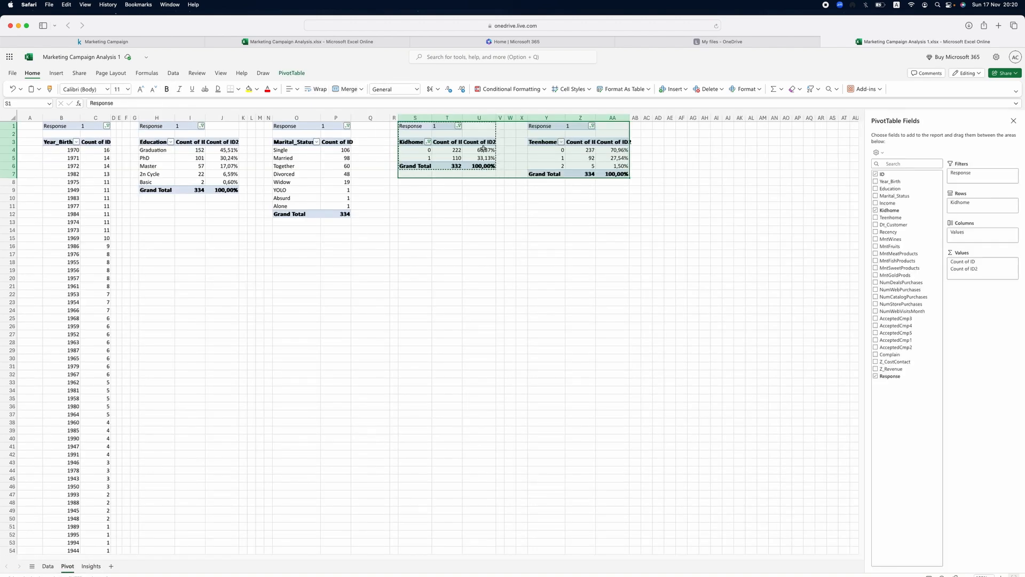
key(super+c)
click(91, 566)
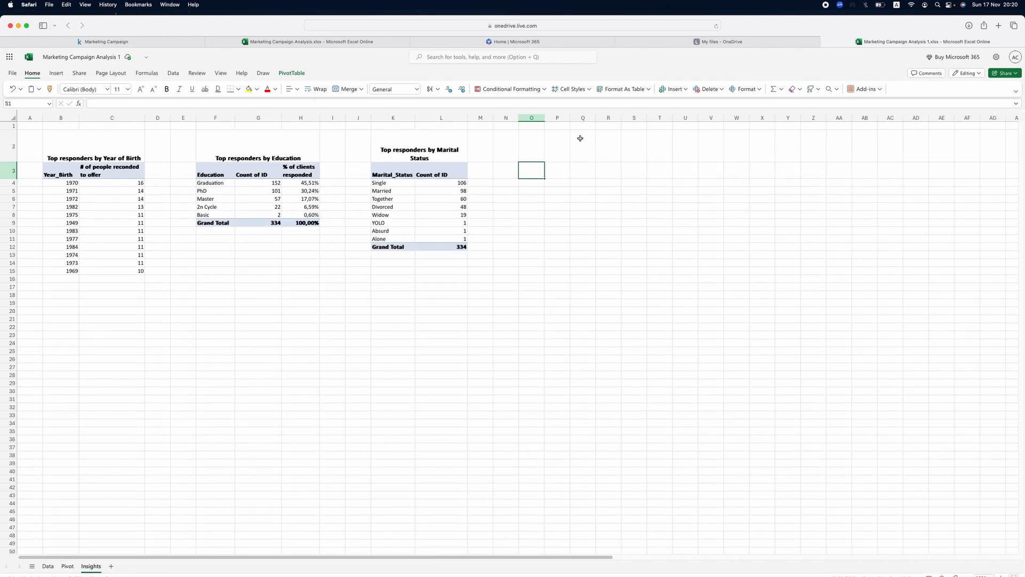
key(super+v)
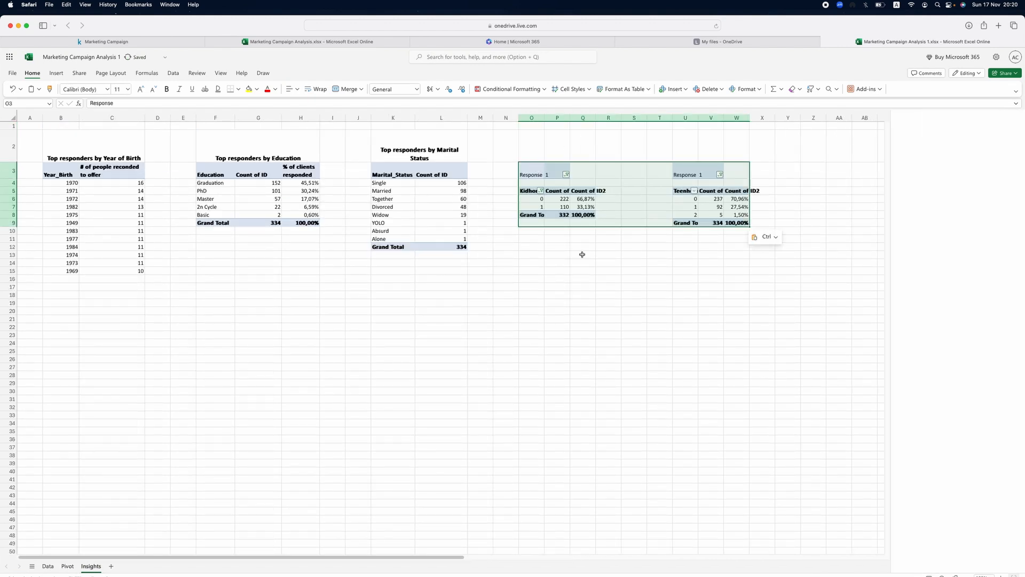
click(587, 277)
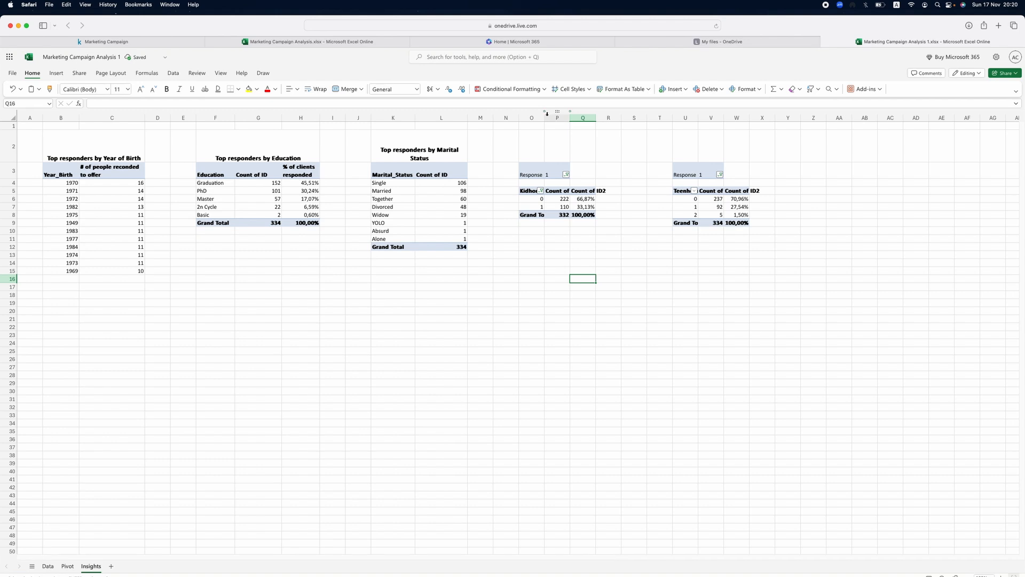
drag(544, 117, 647, 118)
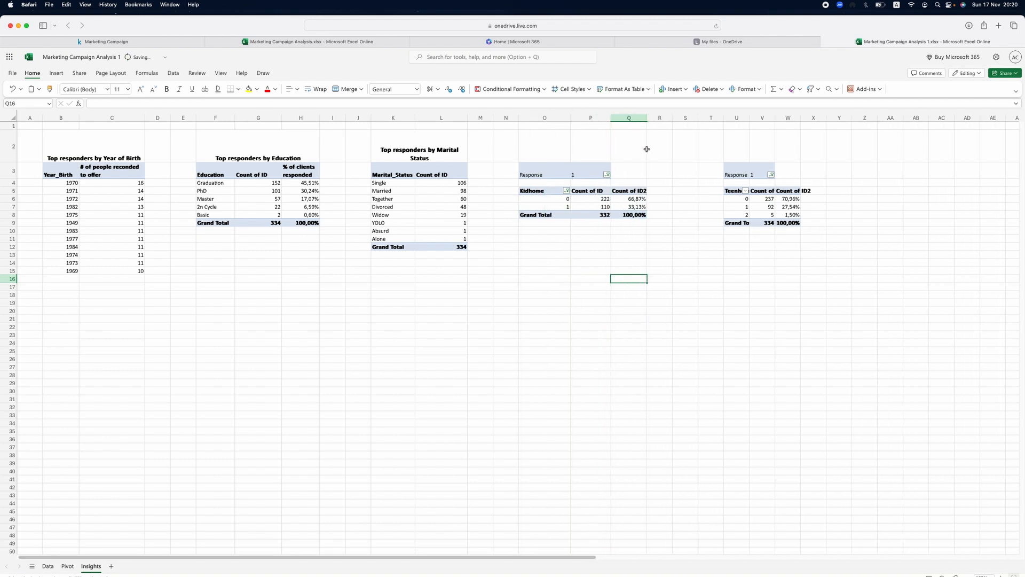
Enter the title "67% of responders have no kids" in O2 above the Kidhome table.
drag(534, 155, 619, 149)
text(Ou)
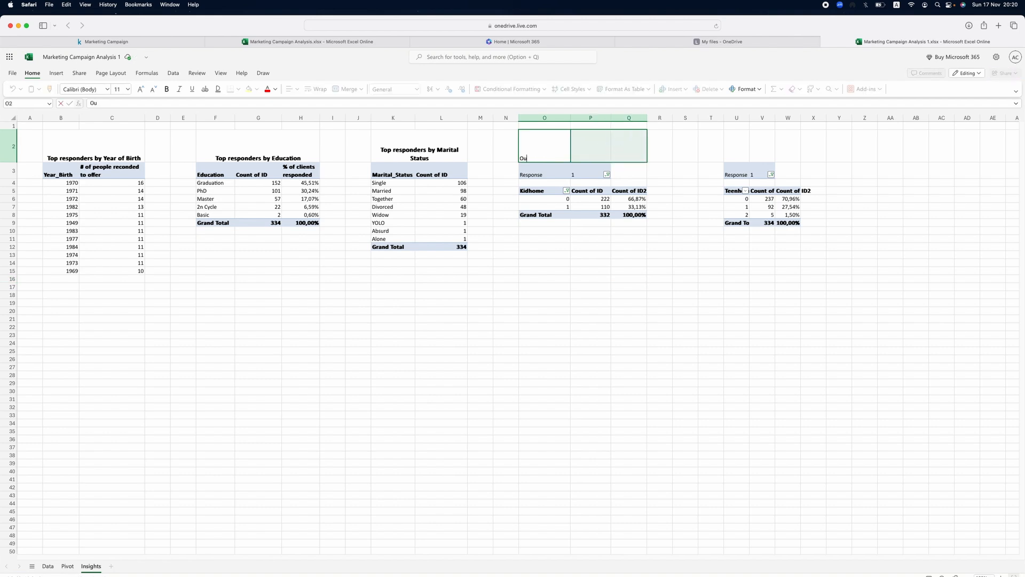
text(r responders have no kids)
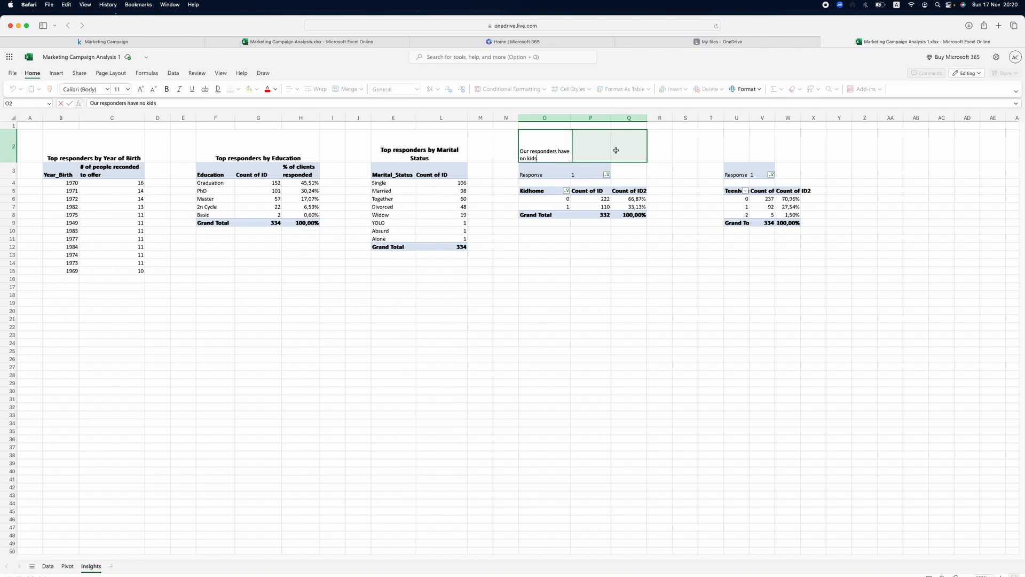
drag(529, 153, 521, 150)
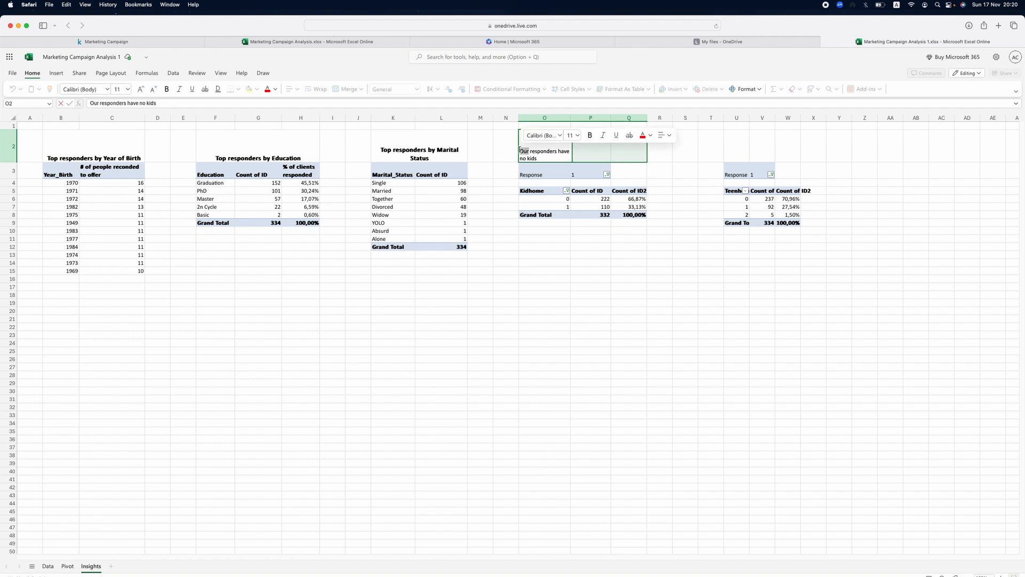
text(67%)
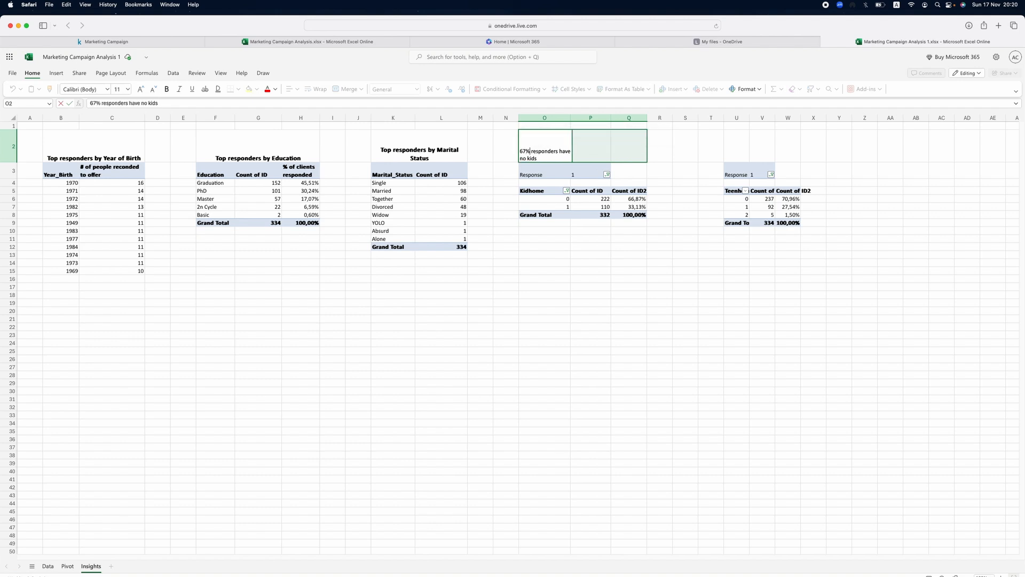
text( of)
click(687, 337)
Try turning off text wrapping in O2:Q2 and copying the education title's formatting onto P2.
drag(533, 152, 620, 146)
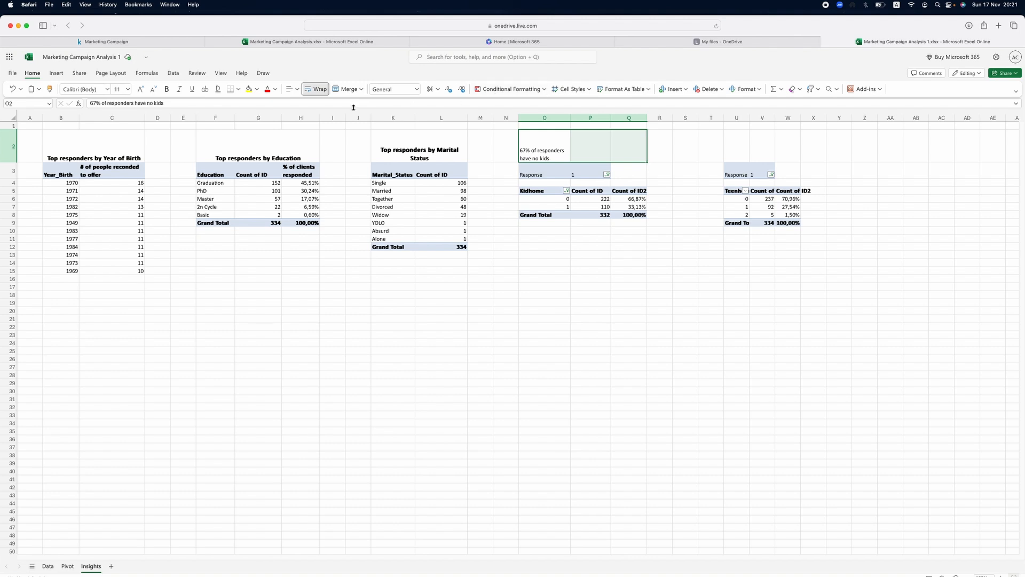
click(316, 91)
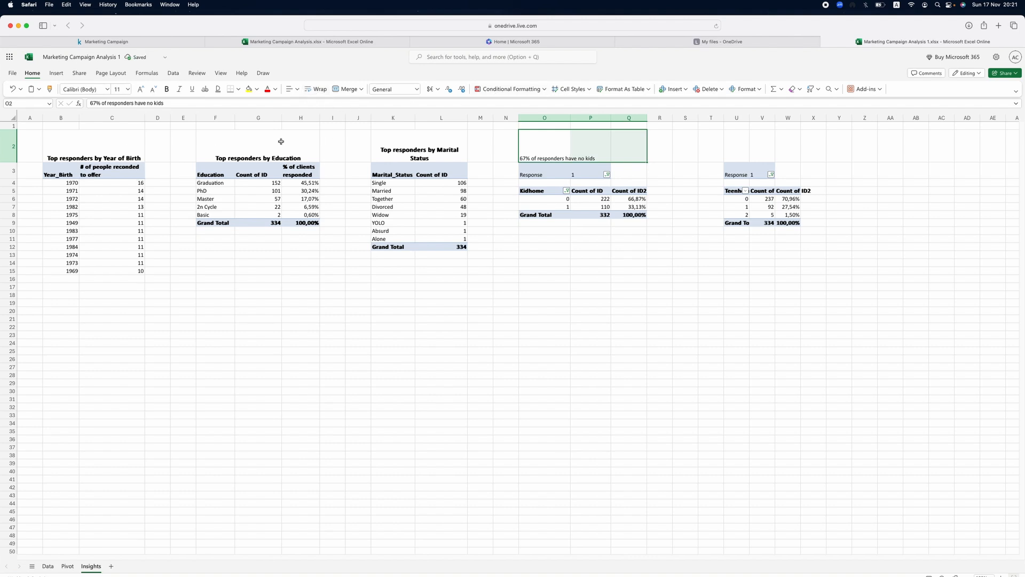
click(225, 154)
click(50, 90)
click(582, 146)
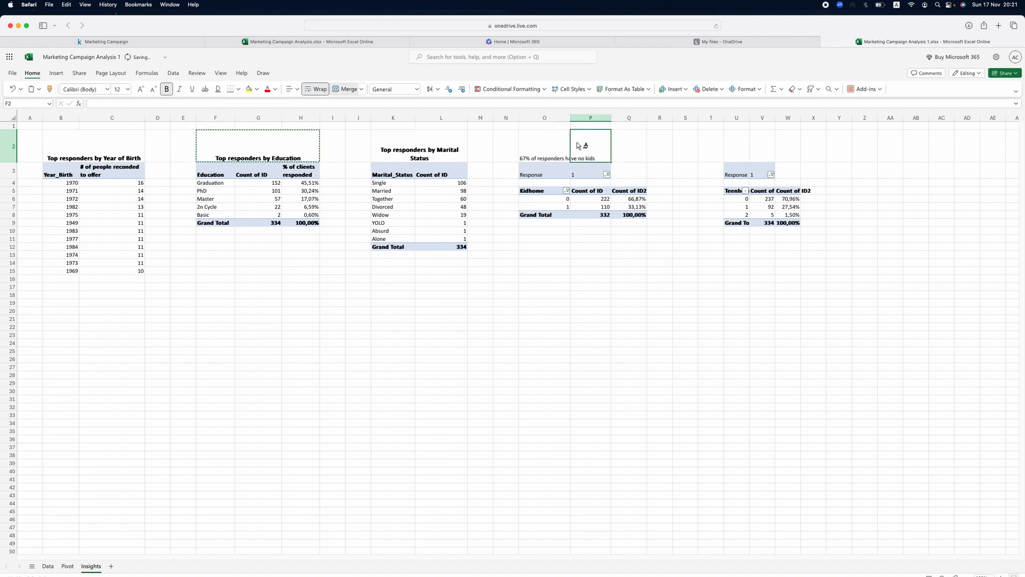
click(541, 148)
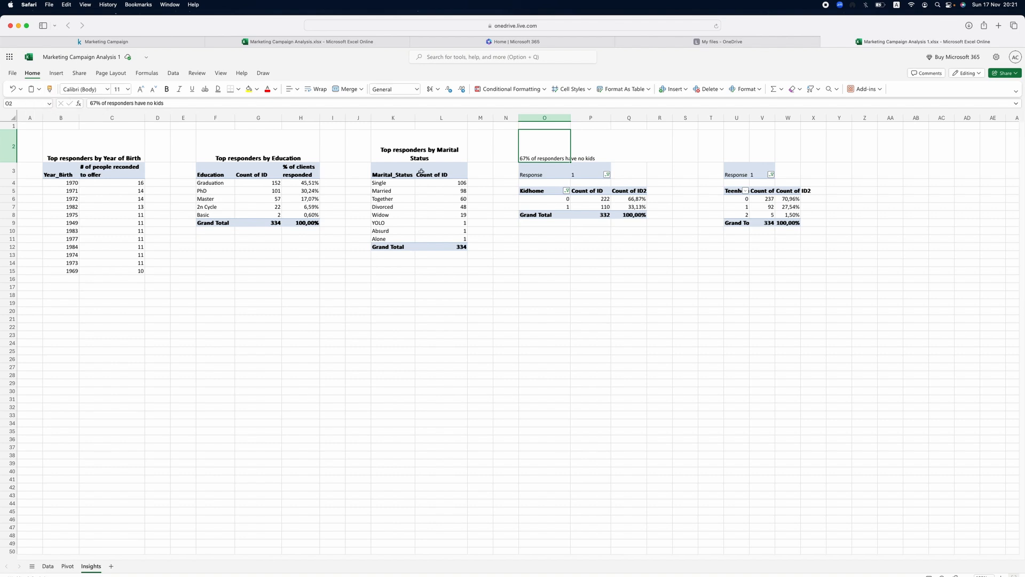
Turn text wrapping back on for the title in O2 and unmerge P2:R2.
drag(545, 155, 593, 154)
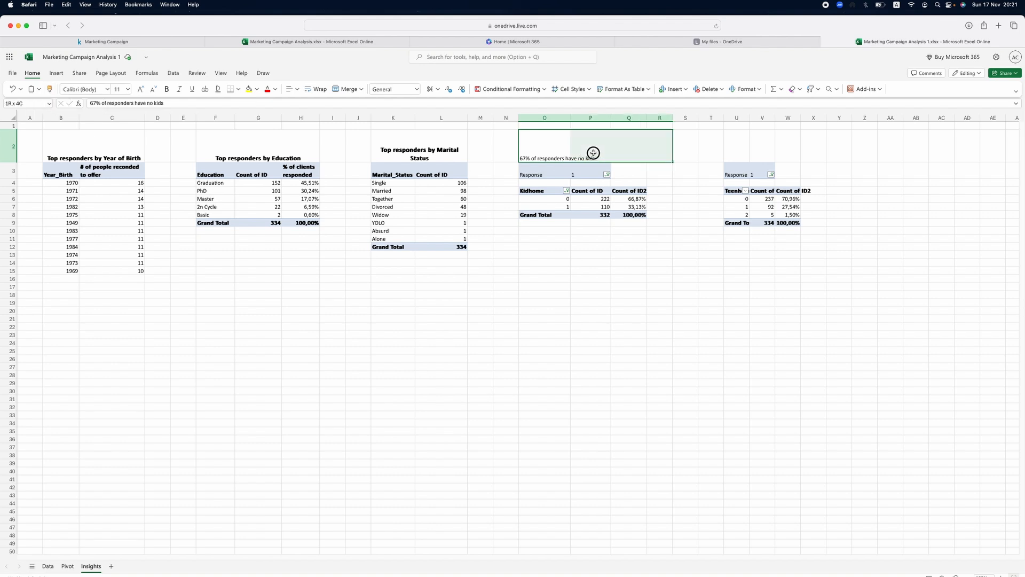
click(316, 89)
click(543, 155)
drag(544, 154, 595, 147)
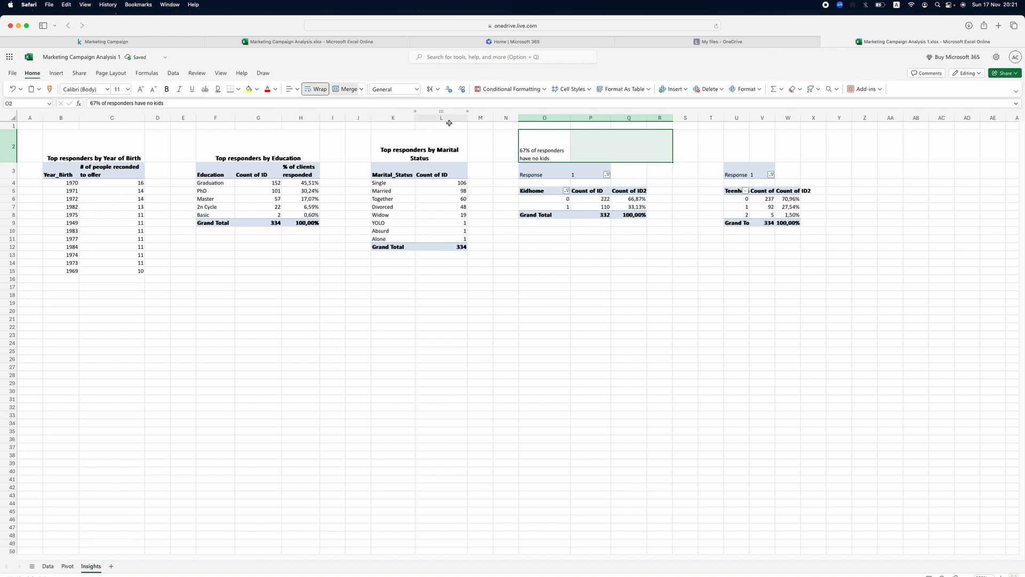
click(660, 270)
click(551, 143)
click(579, 144)
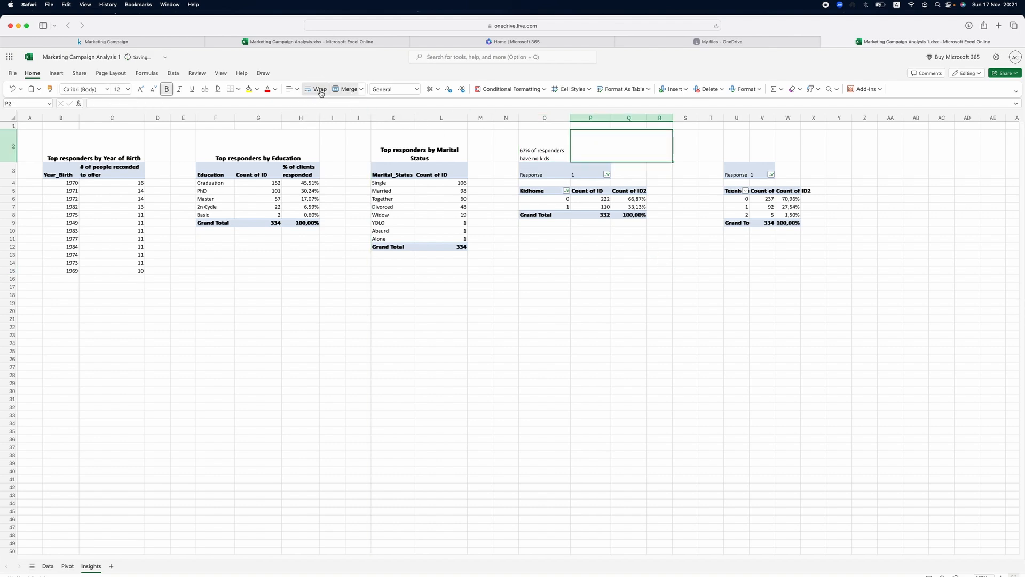
click(347, 89)
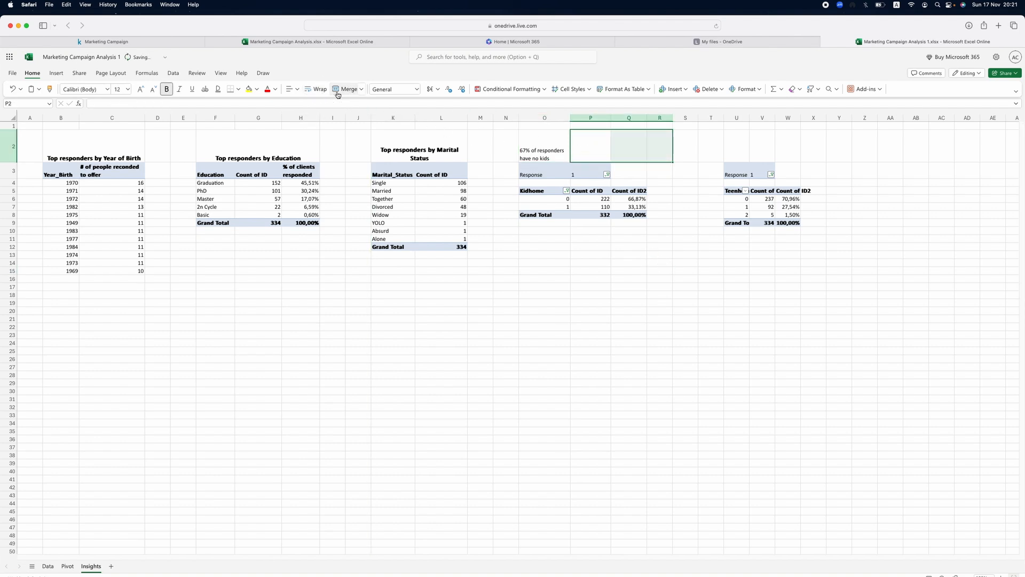
Merge O2:Q2 and copy the education title's bold, centered formatting onto the title above the Kidhome table.
click(533, 150)
drag(532, 150, 619, 146)
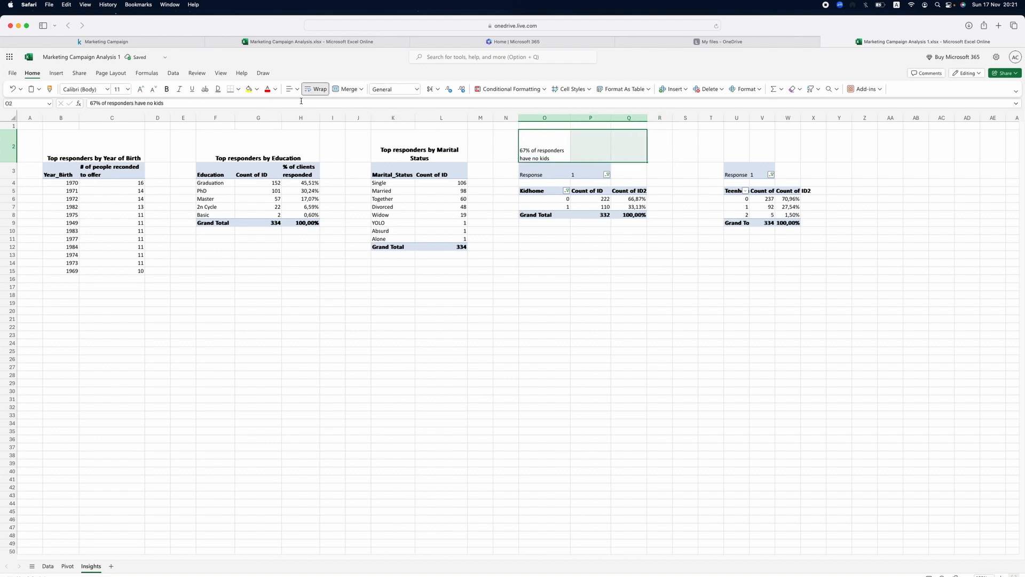
click(345, 89)
click(246, 156)
click(50, 89)
click(580, 145)
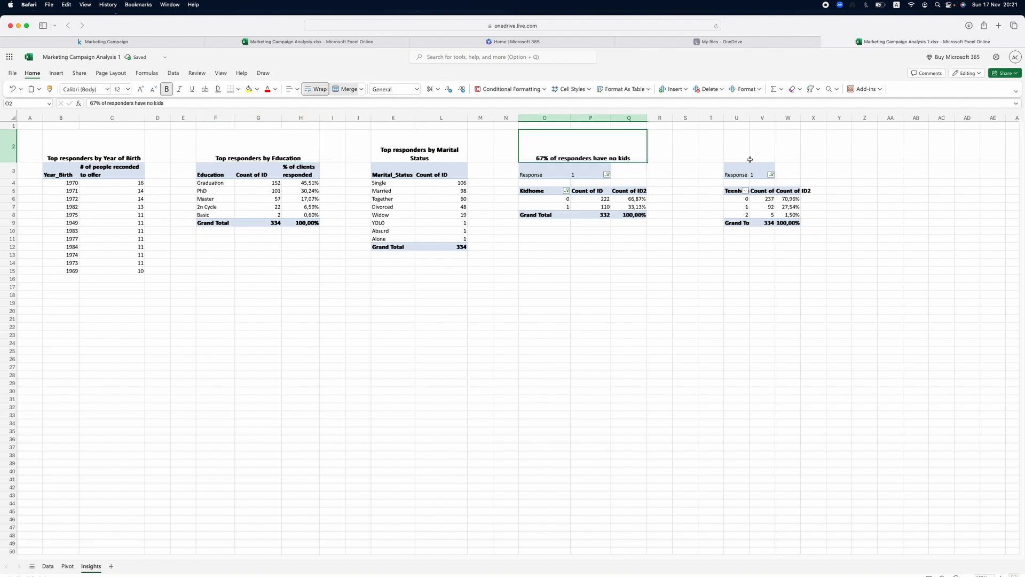
Widen columns U to W and copy the Kidhome table's title from O2 to U2:W2 above the Teenhome table.
double_click(750, 121)
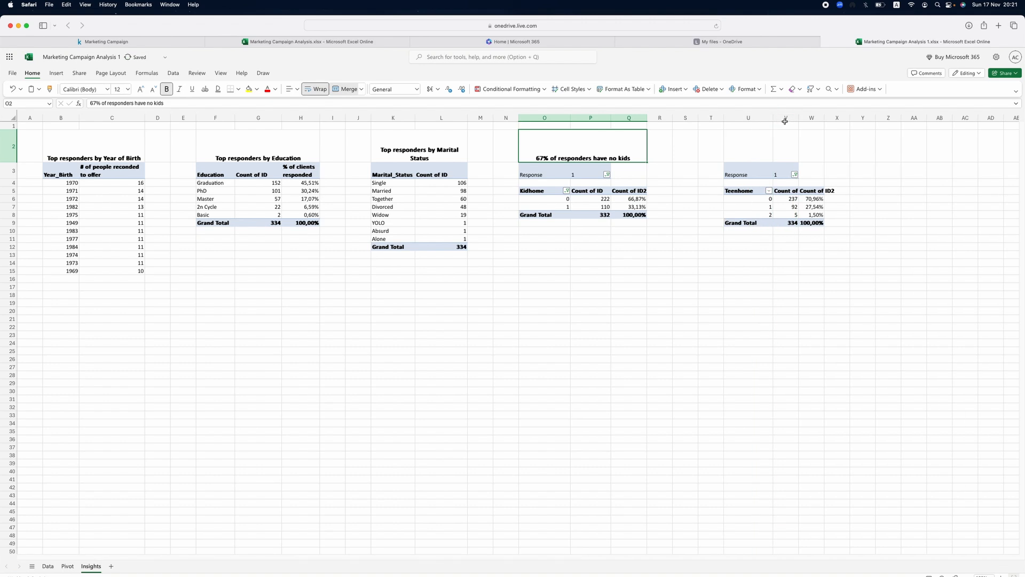
drag(799, 119, 858, 123)
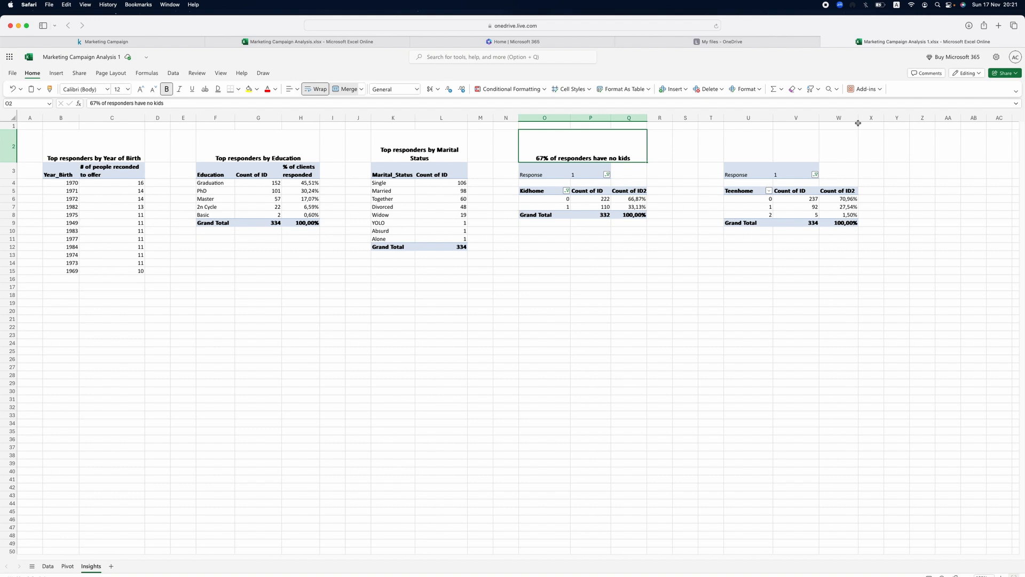
click(762, 147)
click(584, 150)
key(cmd+c)
drag(751, 147, 831, 148)
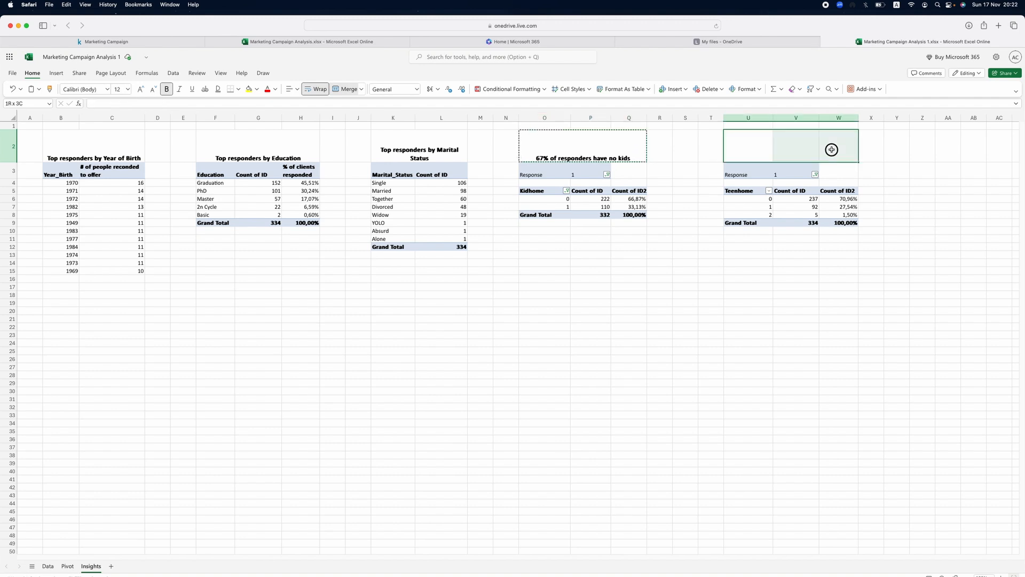
key(cmd+v)
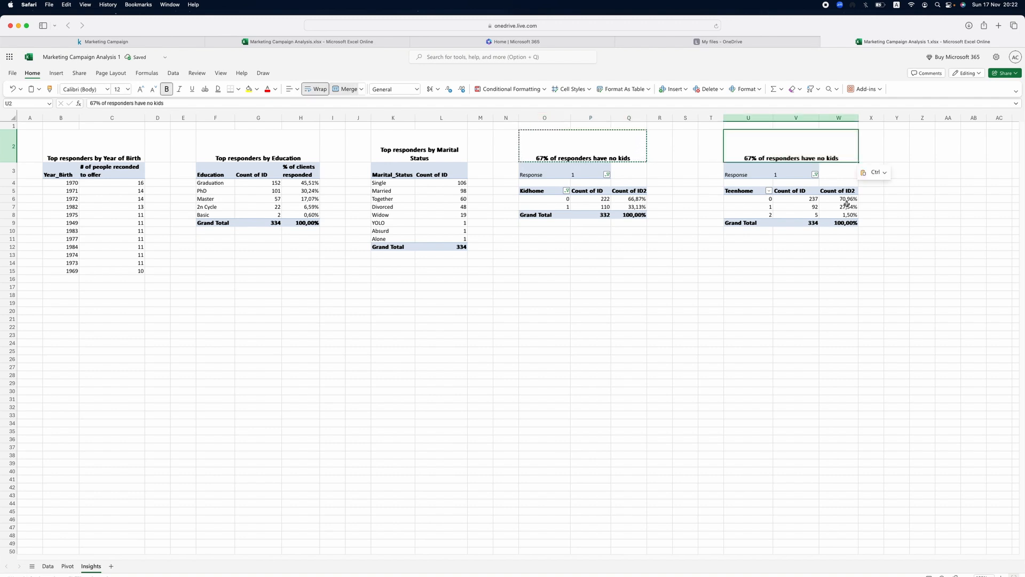
Change the title above the Teenhome table to "70% of responders have no teens at home".
click(749, 158)
double_click(748, 158)
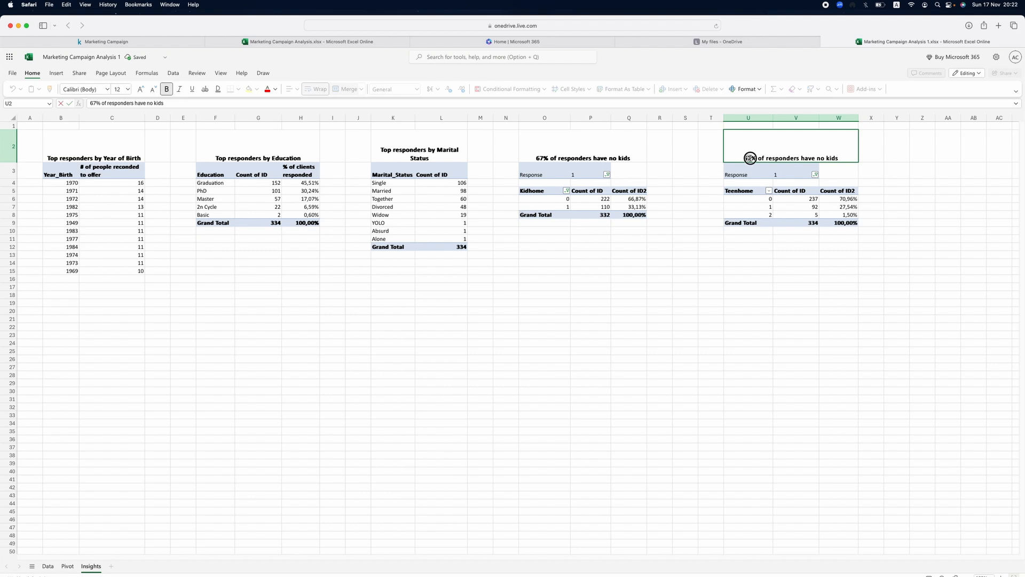
key(BackSpace)
text(0)
click(853, 157)
drag(852, 157, 829, 158)
text(teens at home)
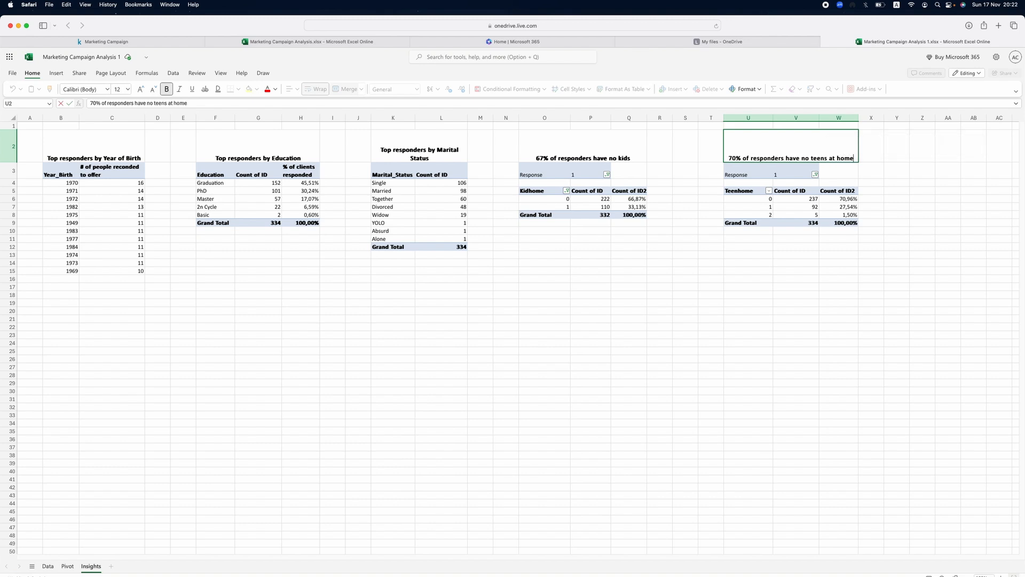
click(757, 351)
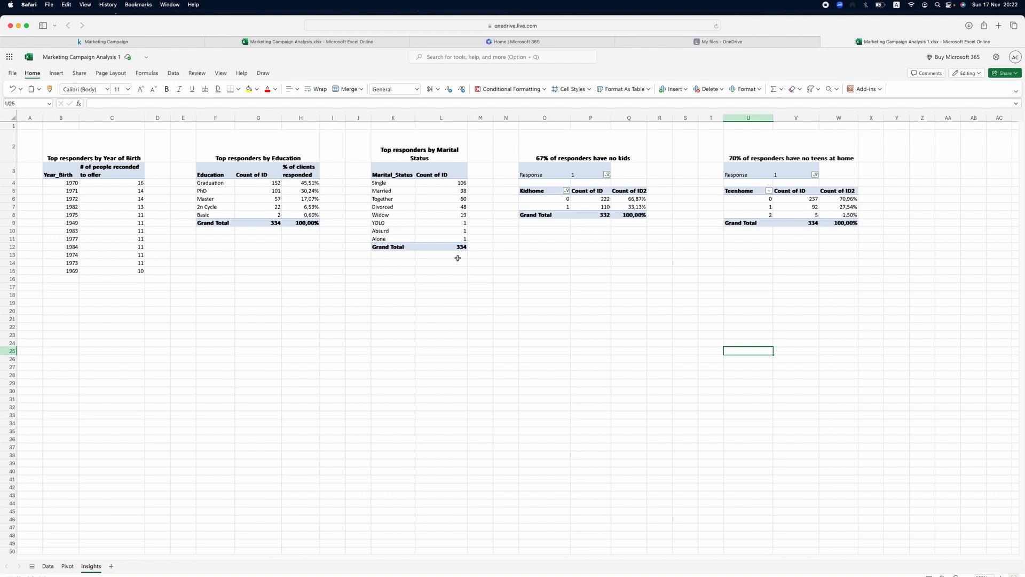
Highlight the Single and Married rows of the marital status table with the lightest green theme fill.
click(445, 183)
drag(444, 183, 411, 191)
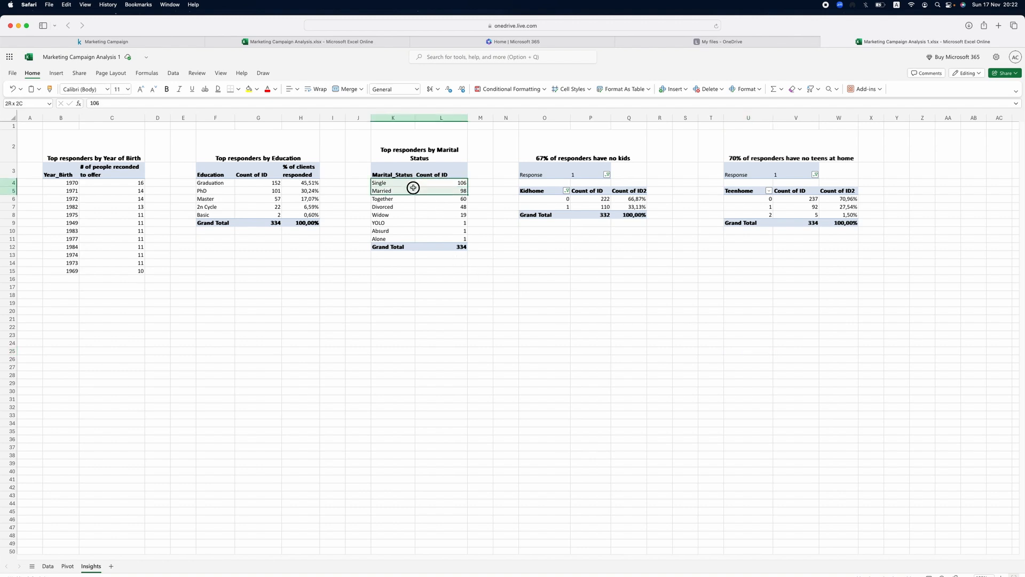
click(257, 89)
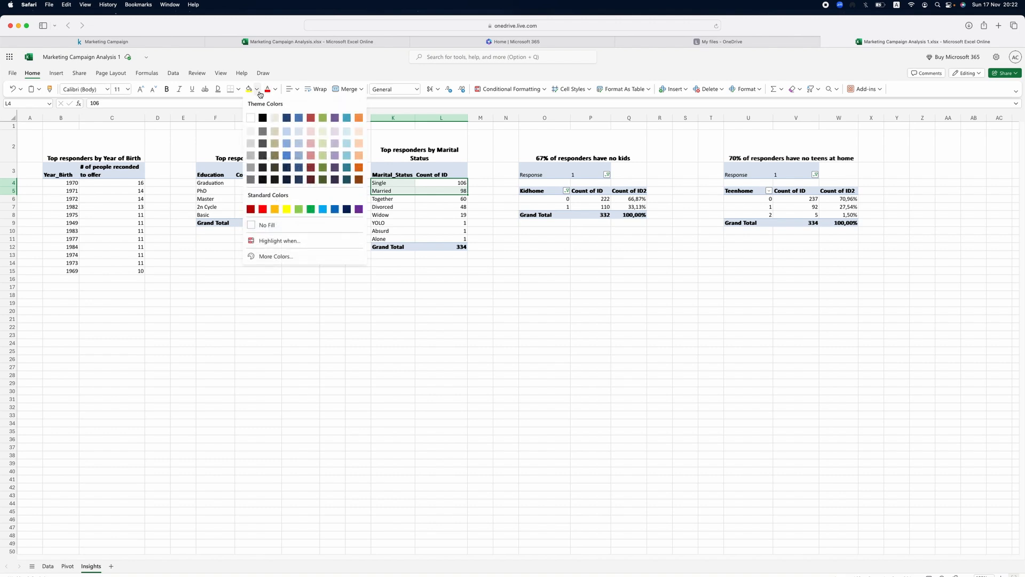
click(323, 132)
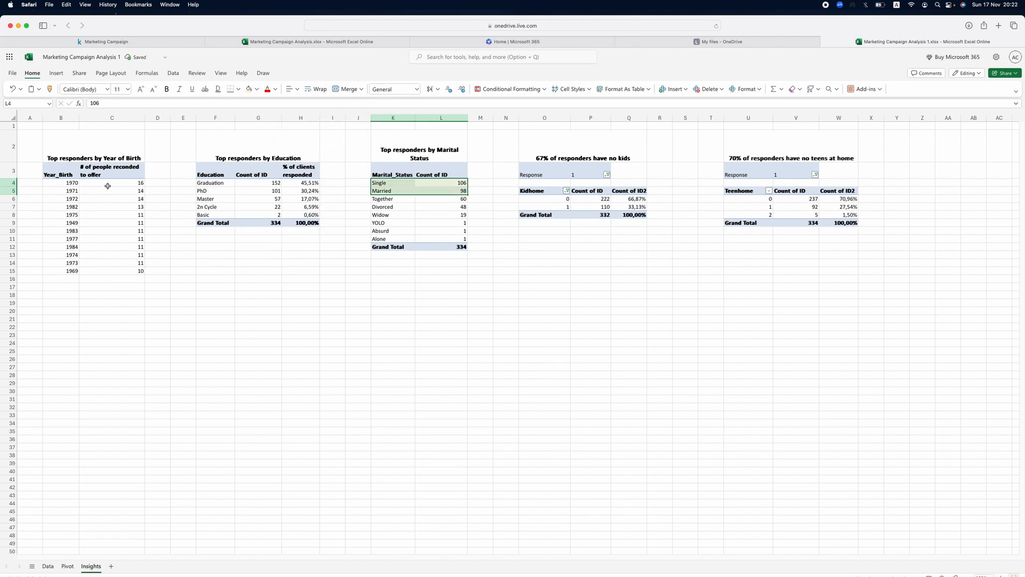
Apply the same light green fill to birth years 1970, 1971, 1972 and 1982 and to the Graduation and PhD rows.
drag(74, 183, 121, 204)
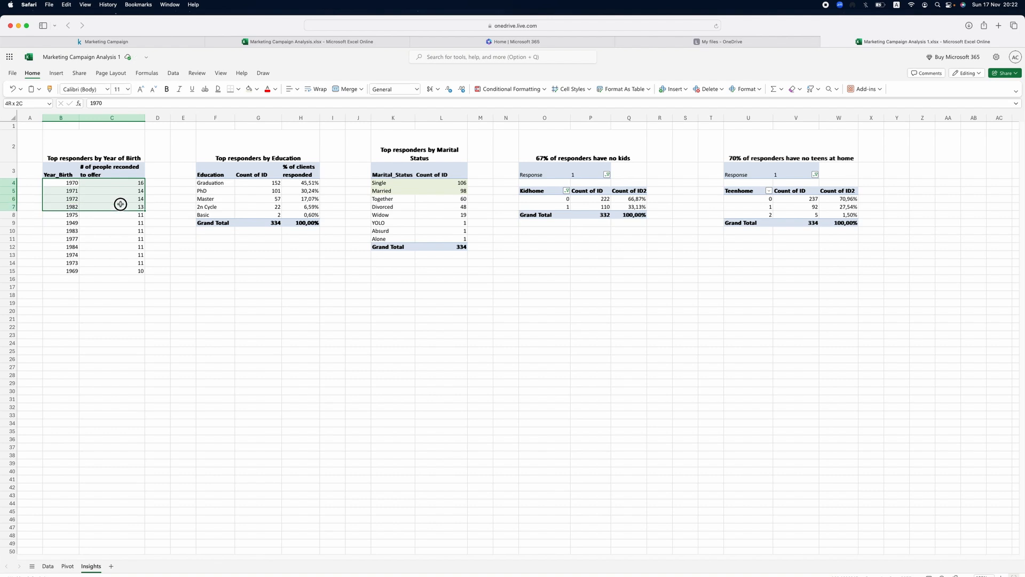
click(250, 89)
drag(209, 182, 298, 191)
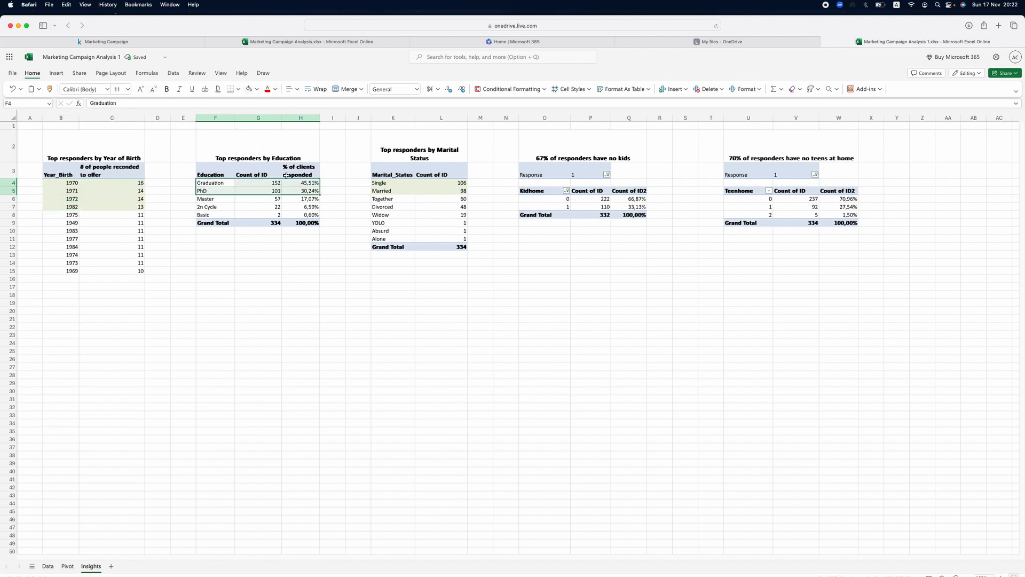
click(249, 90)
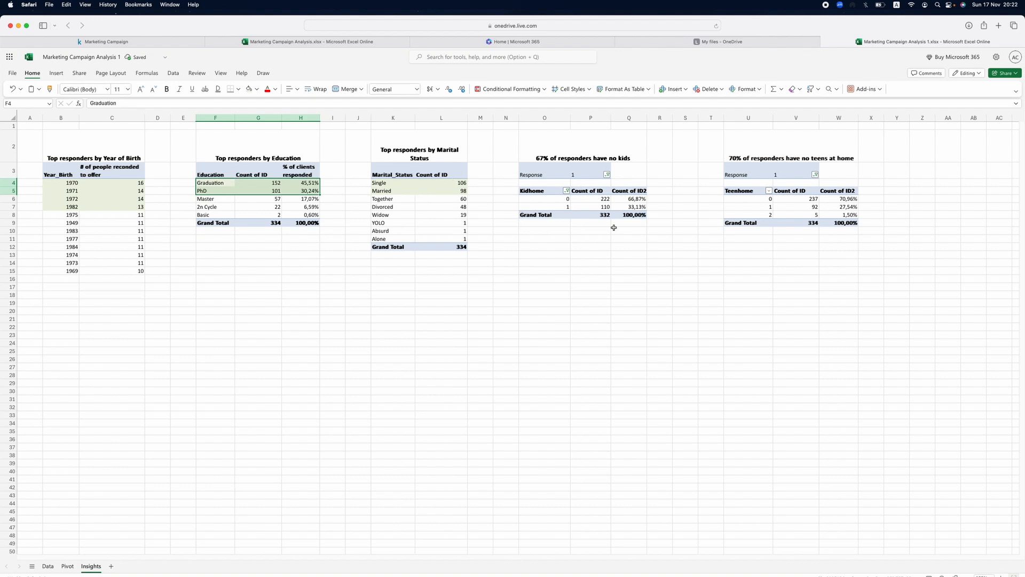
Apply the same light green fill to the 0 rows of the Kidhome and Teenhome tables.
drag(549, 199, 631, 199)
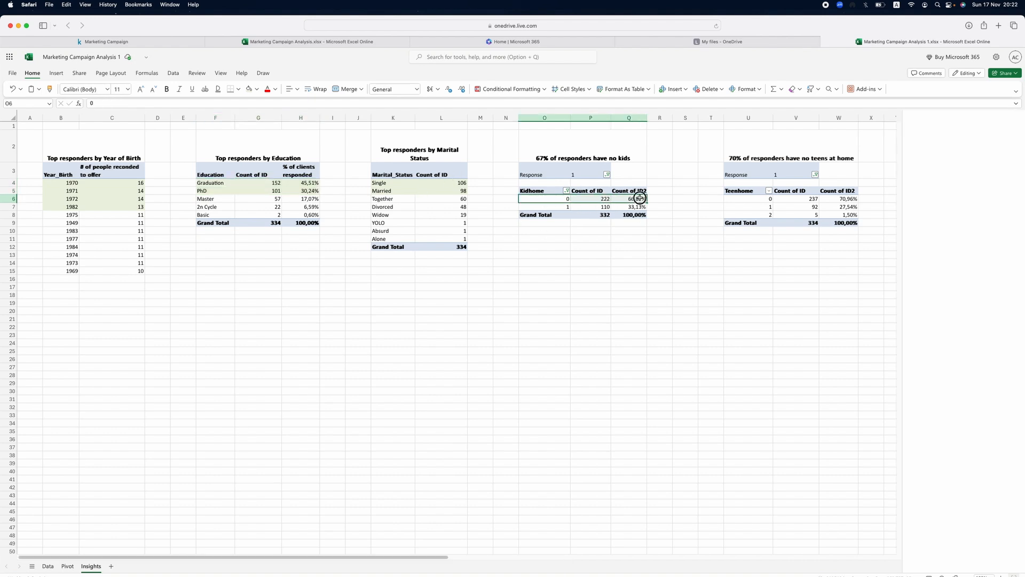
click(249, 90)
click(797, 319)
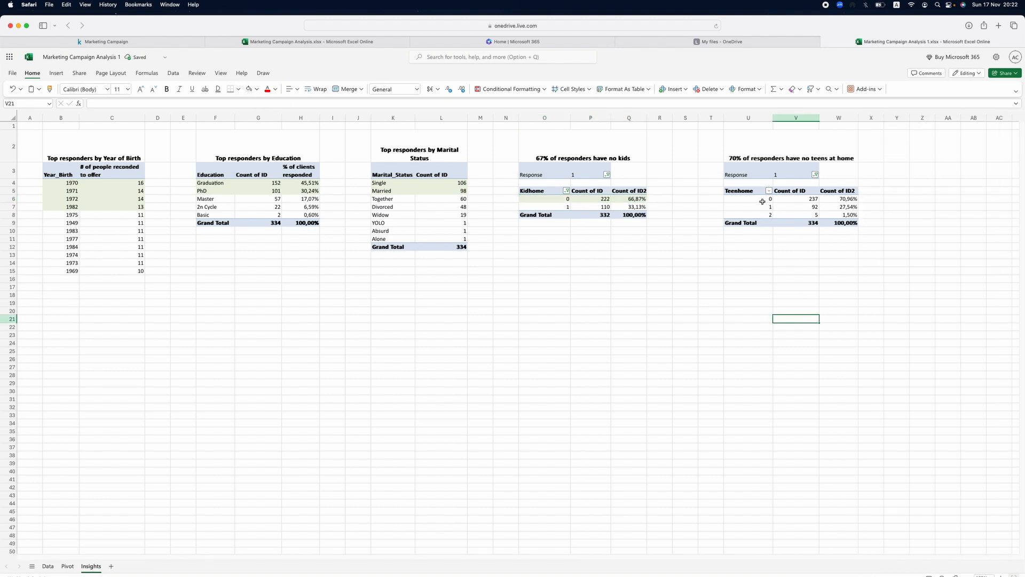
drag(762, 199, 840, 199)
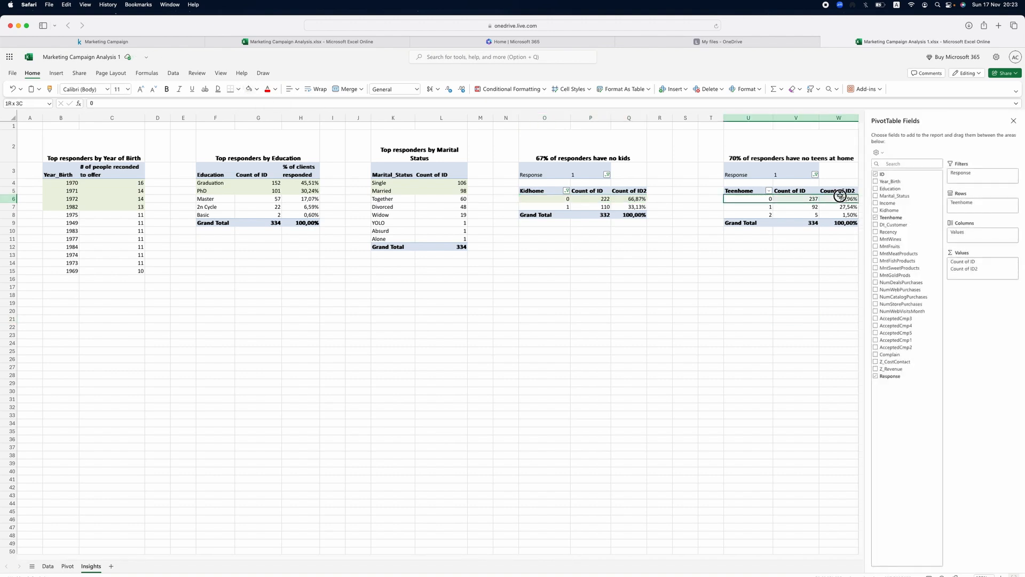
click(249, 90)
click(231, 388)
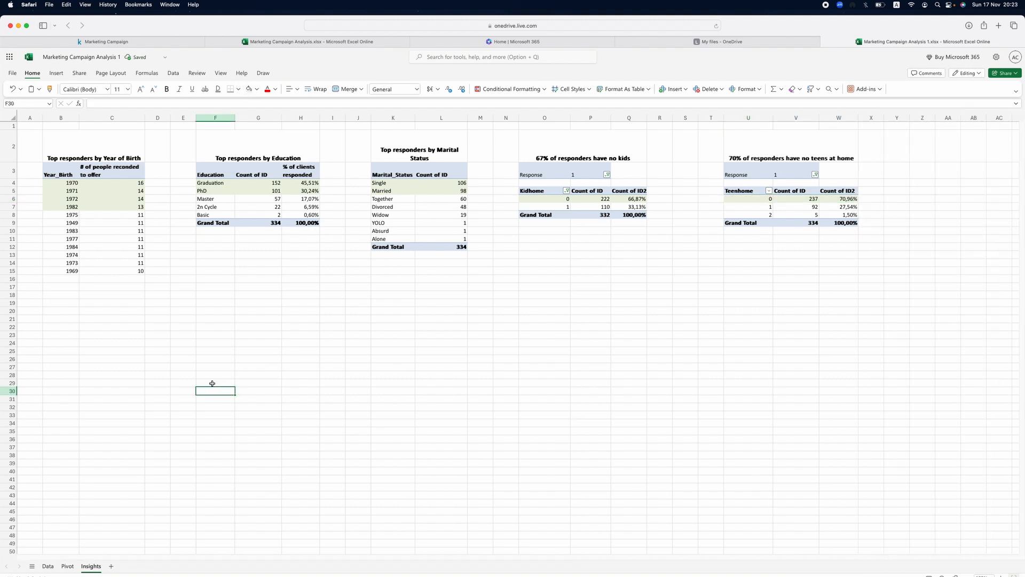